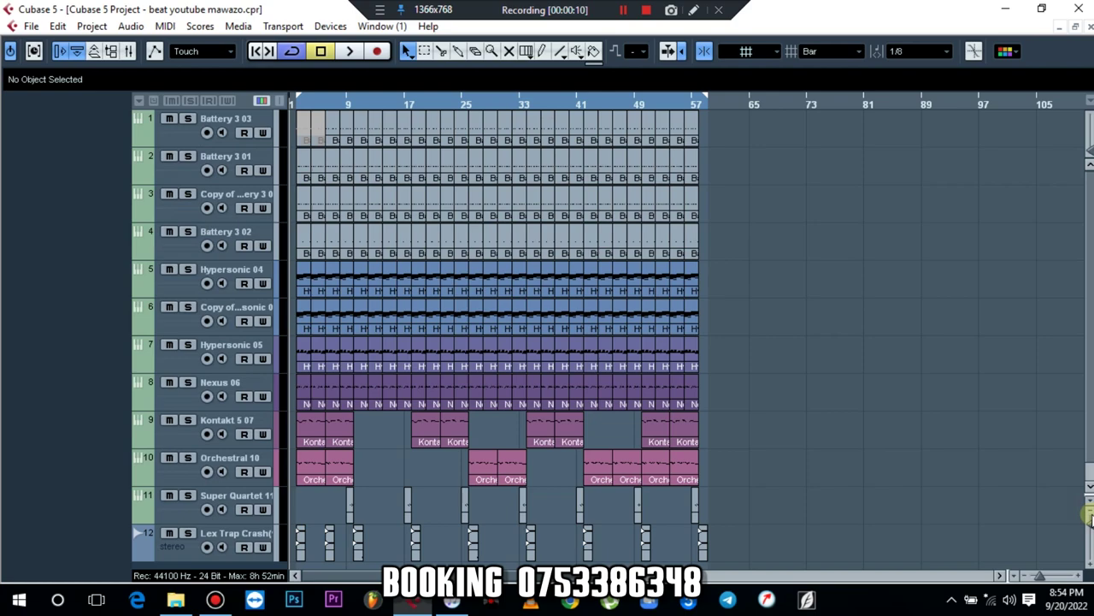
Step: Look over the arrangement of drum, synth and orchestral parts along the whole timeline
key("h")
key("h")
key("h")
key("h")
key("h")
key("h")
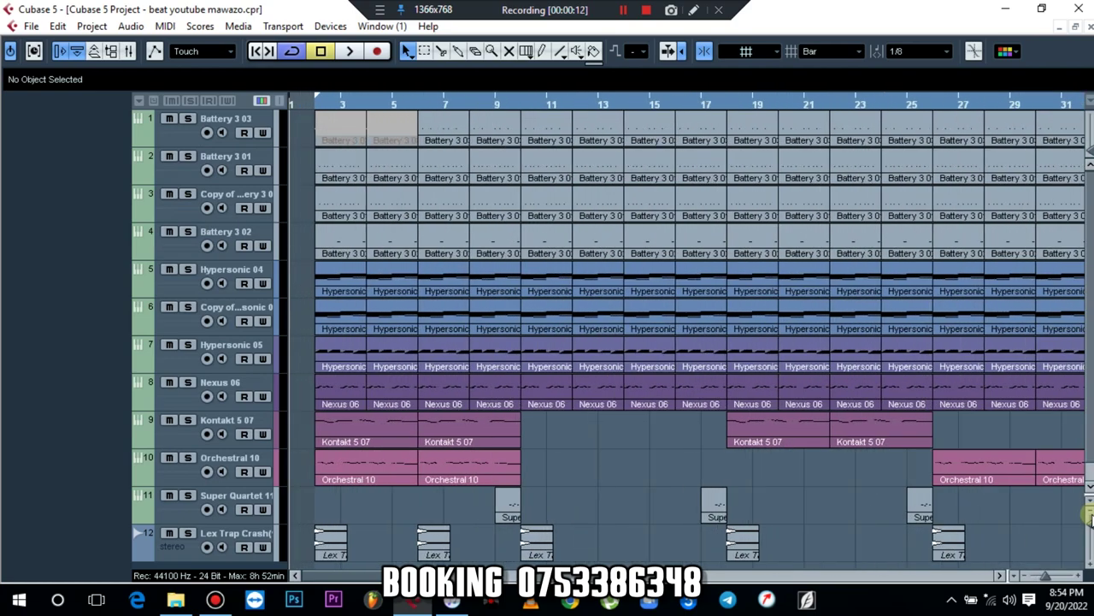
key("h")
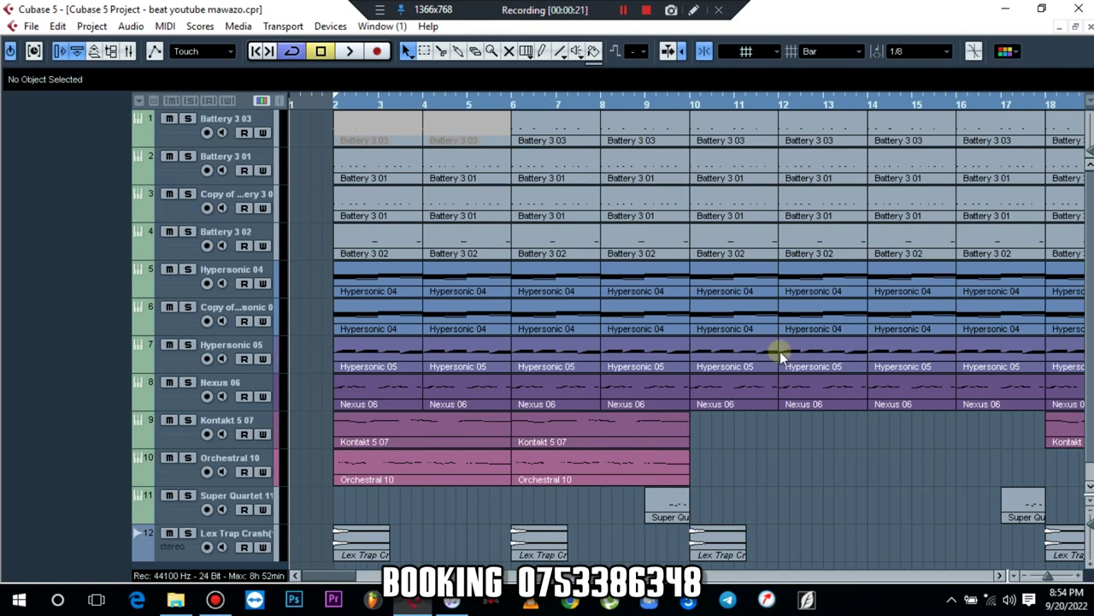
key("g")
key("g")
key("g")
key("g")
key("g")
key("g")
key("g")
key("g")
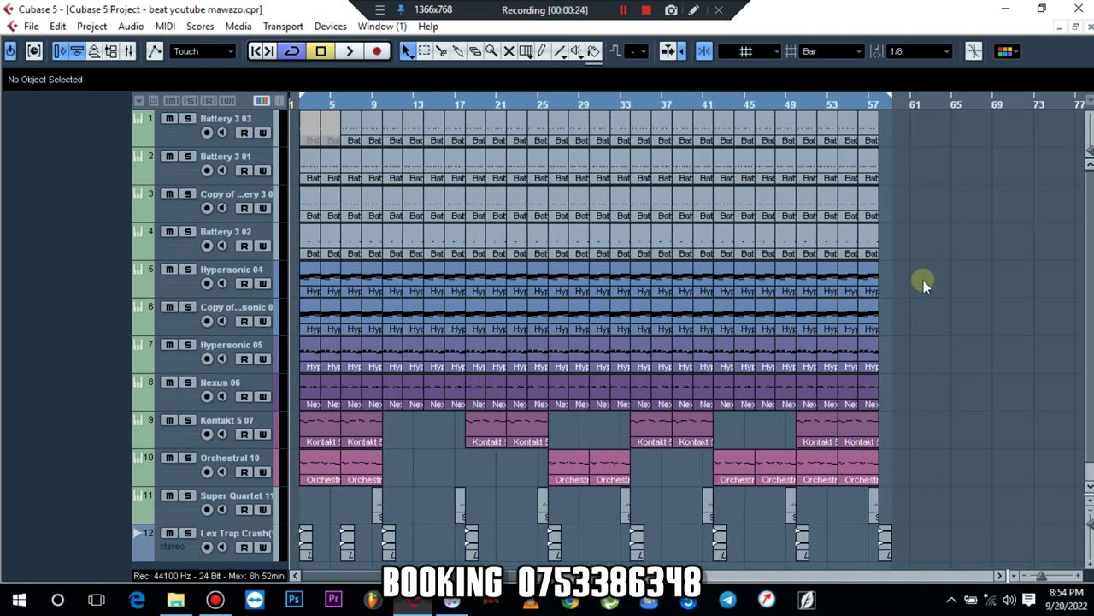
Step: Set the loop range to the parts from bar 50 to bar 58 and place the playback cursor at bar 50
left_click_drag(899, 134, 846, 214)
left_click_drag(797, 330, 809, 516)
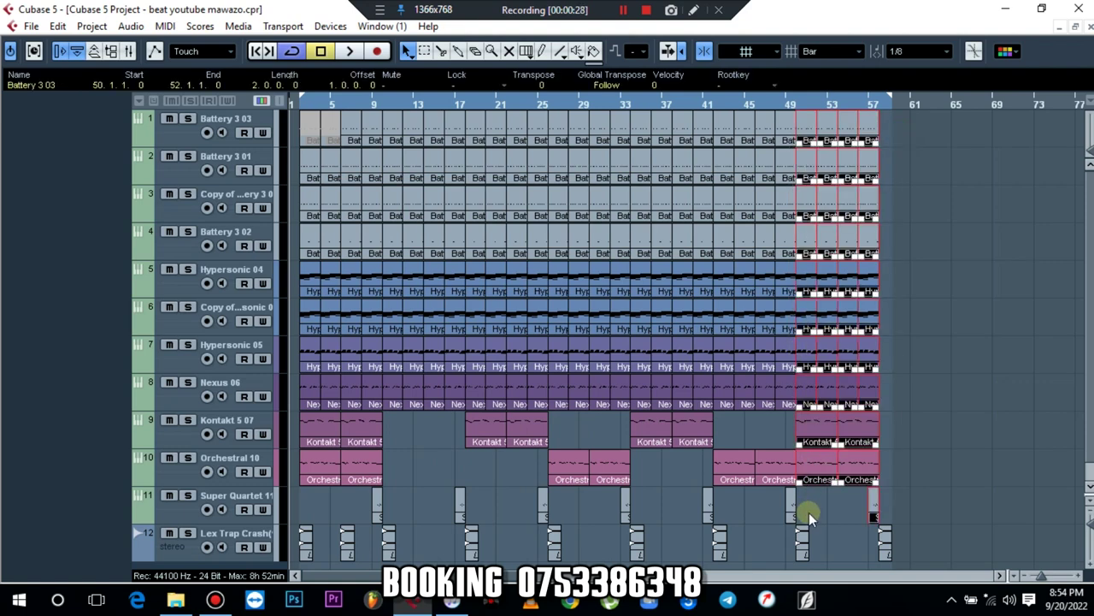
key("p")
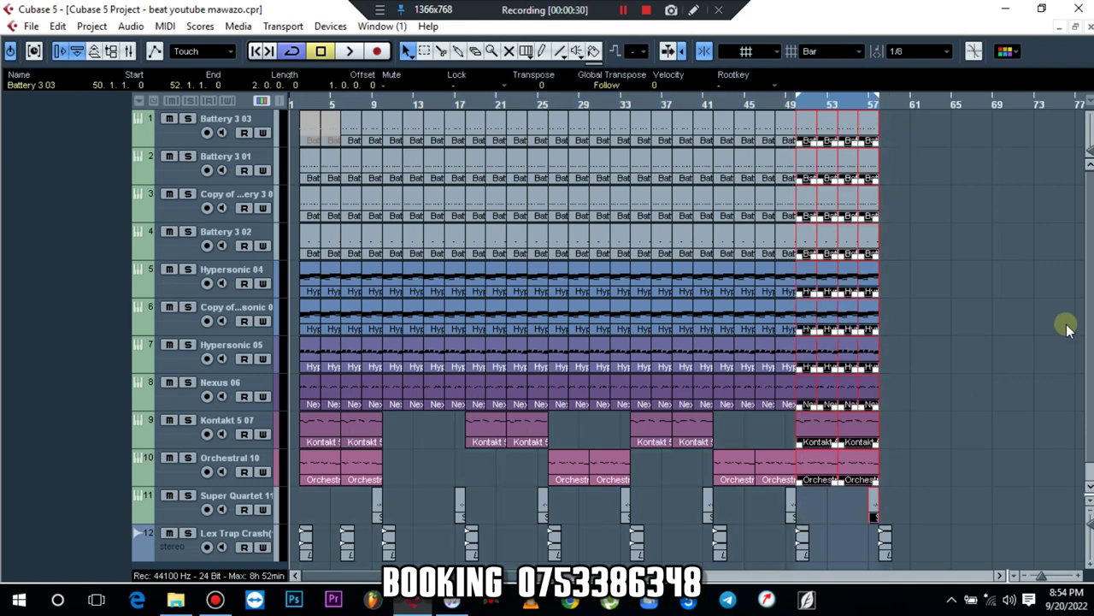
left_click(1000, 286)
left_click(793, 109)
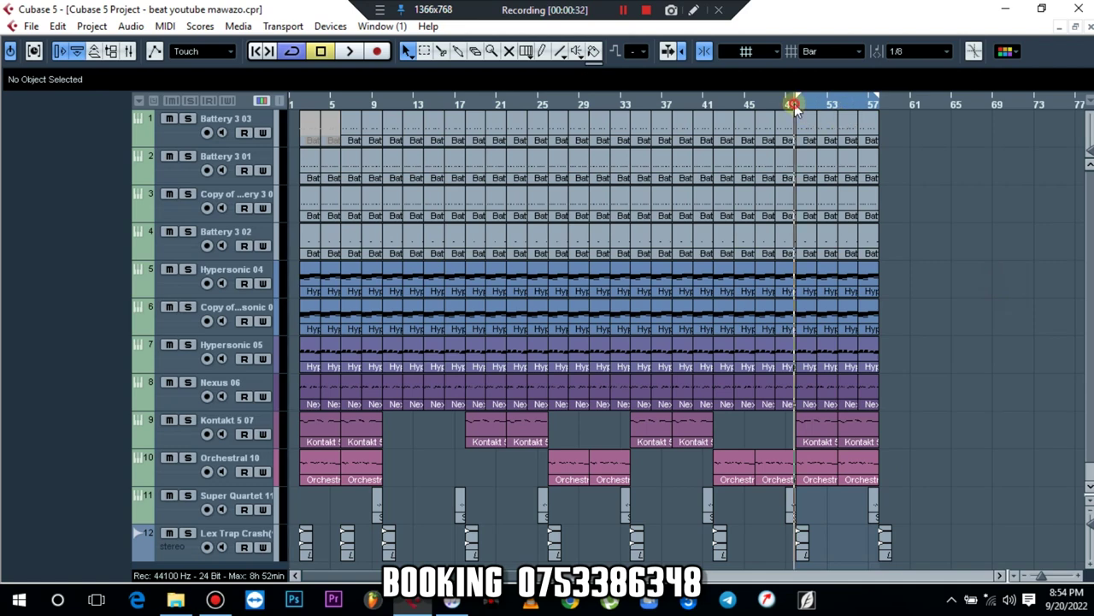
Step: Select the Battery 3 03 track and bring the looped section from bar 50 to bar 58 into close view
left_click(197, 140)
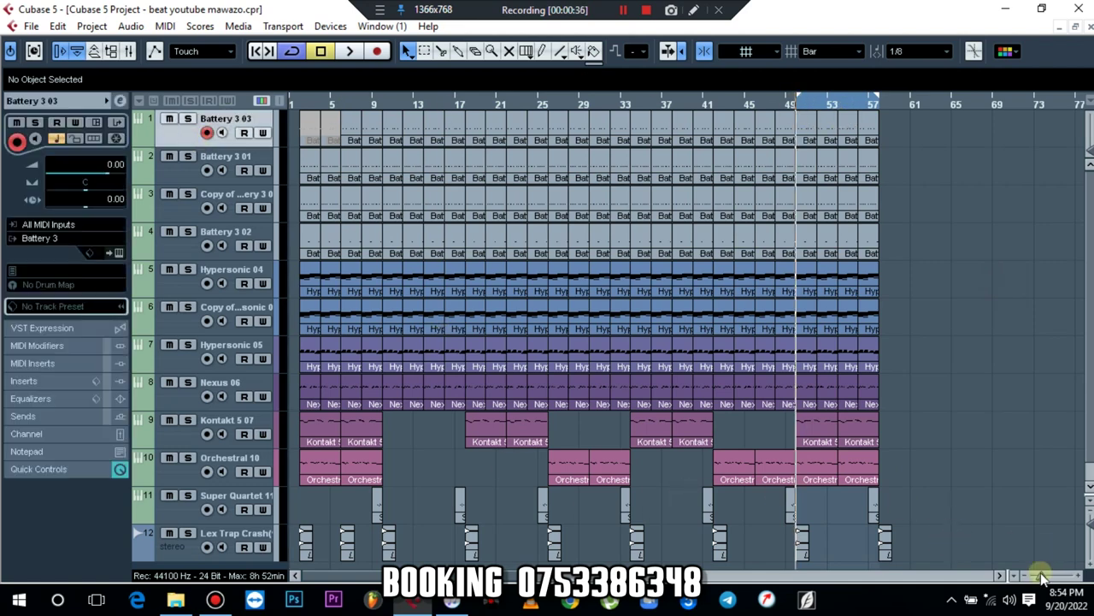
left_click_drag(1041, 575, 1049, 580)
left_click(1000, 575)
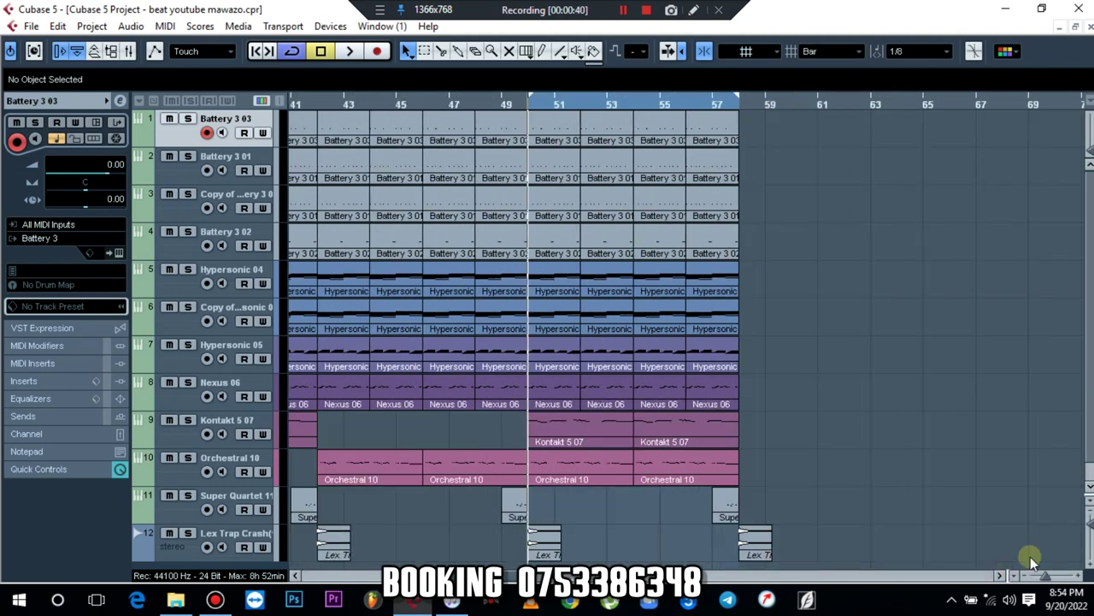
left_click(1076, 579)
left_click(1076, 579)
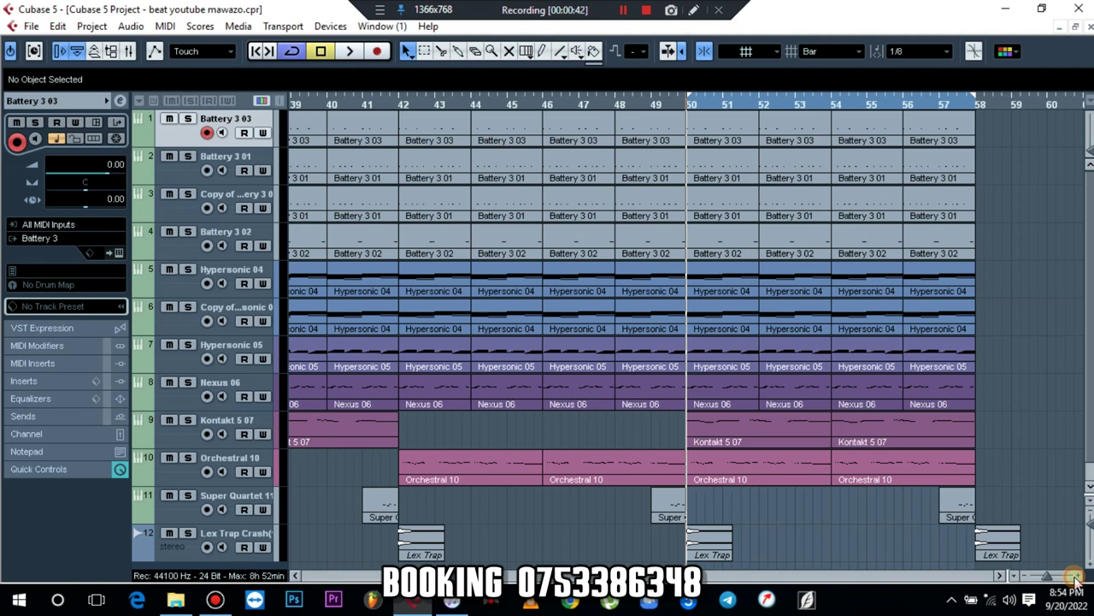
left_click(1002, 577)
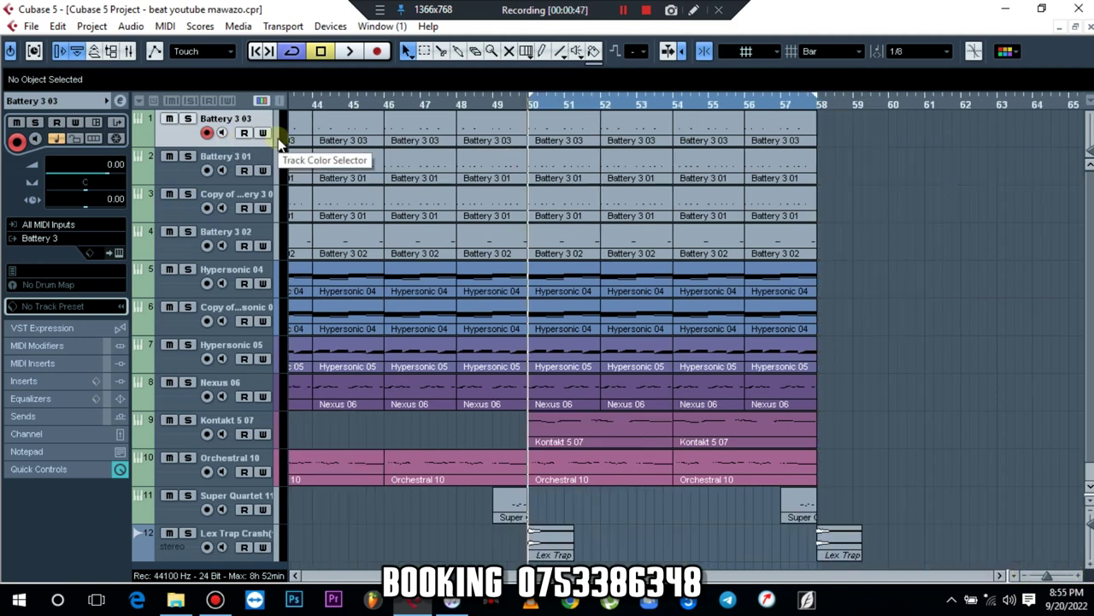
Step: Go through the instrument tracks below Battery 3 03 one by one to review their channel settings
key("Down")
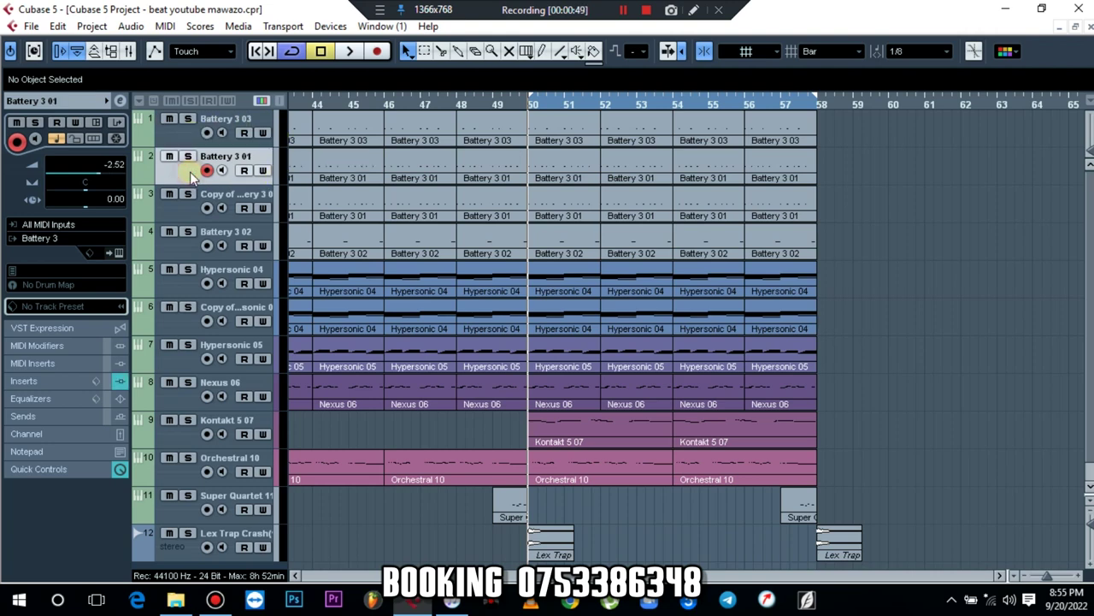
key("Down")
key("Down")
key("Down")
key("Down")
key("Down")
key("Down")
key("Up")
key("Up")
key("Up")
key("Up")
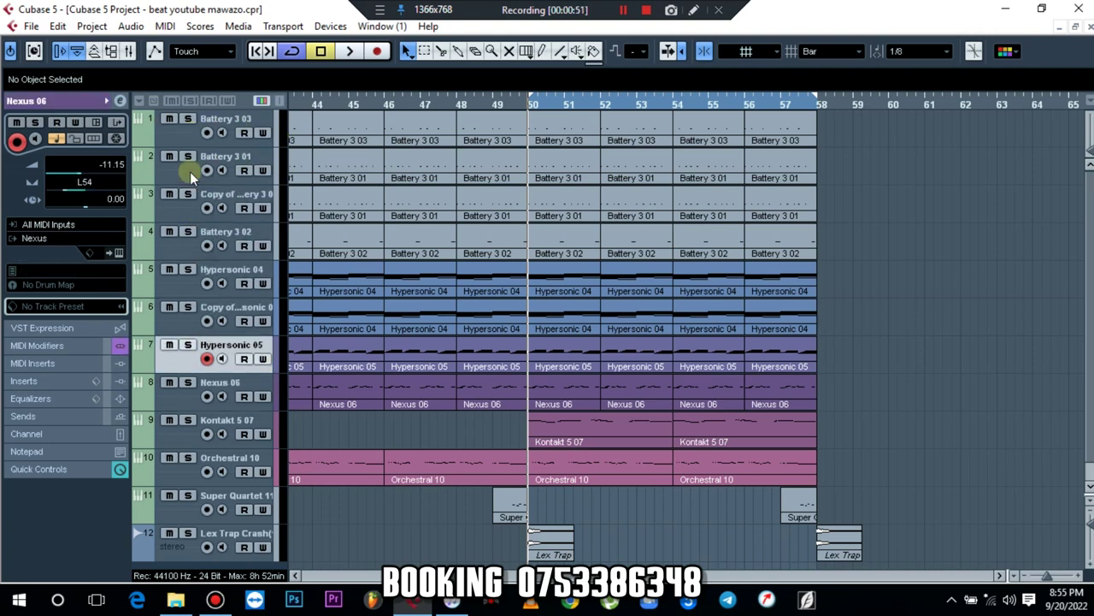
key("Down")
key("Down")
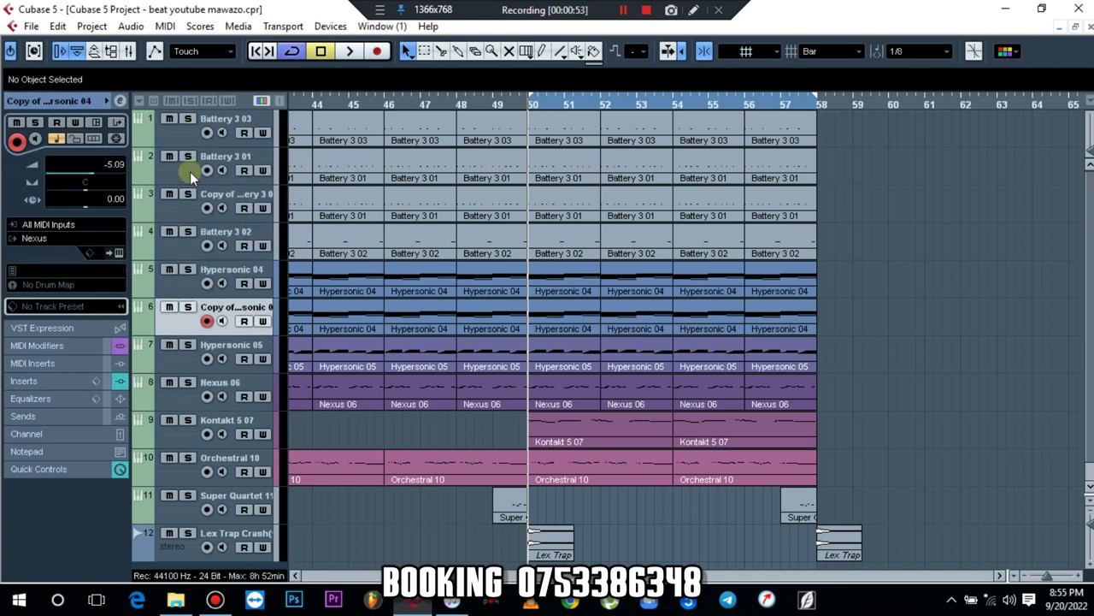
Step: Examine the insert effects of the tracks one by one, ending on Battery 3 03 with its basic track settings shown
left_click(66, 382)
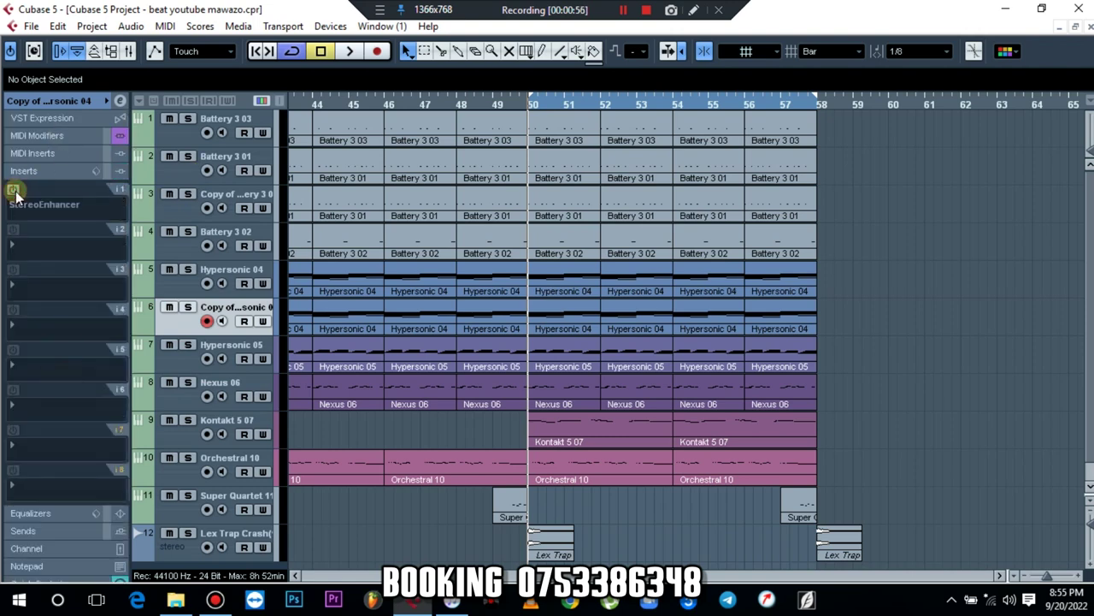
key("Up")
key("Up")
key("Up")
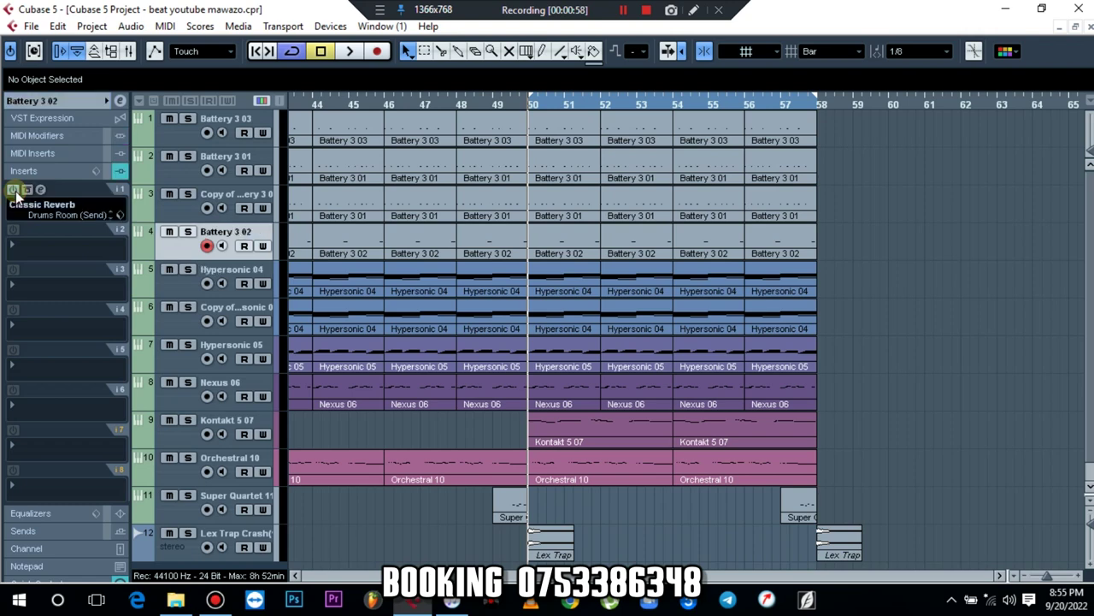
key("Down")
key("Up")
key("Up")
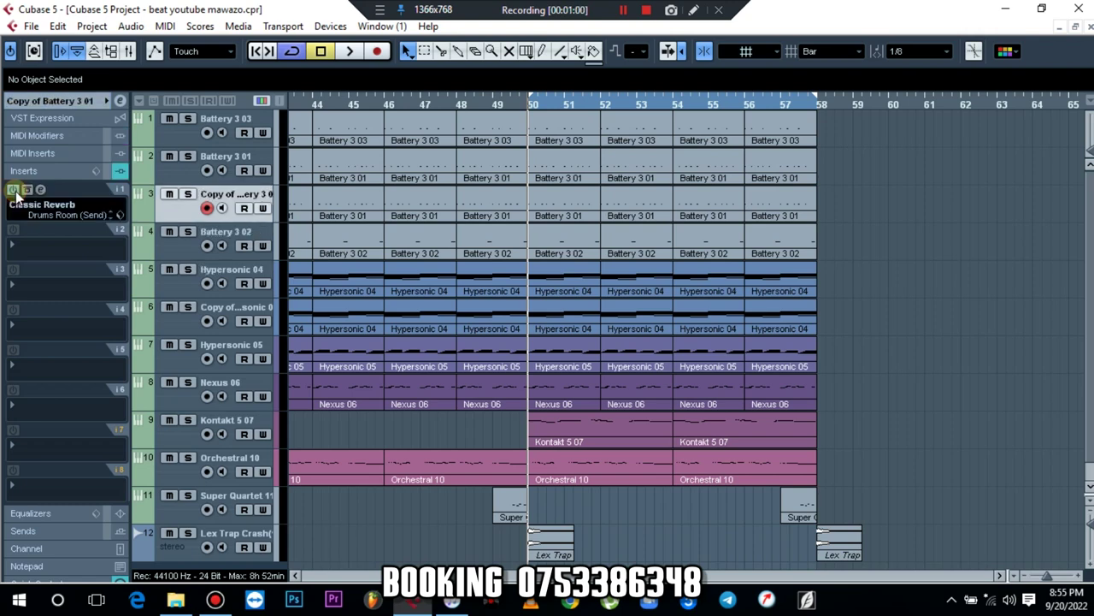
key("Up")
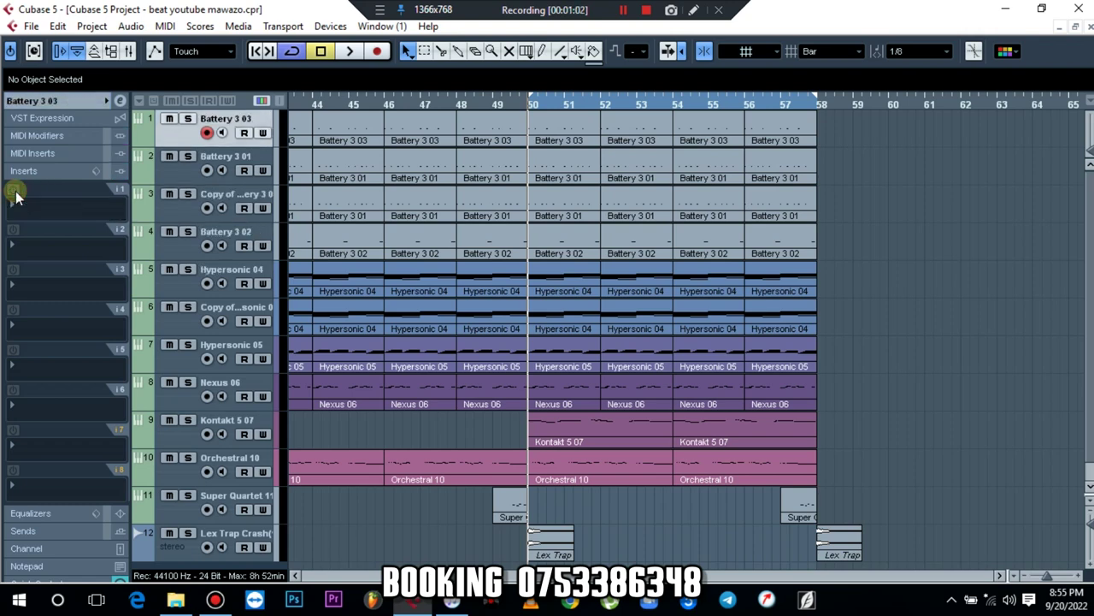
key("Down")
key("Down")
key("Down")
key("Down")
key("Down")
key("Down")
key("Down")
key("Down")
key("Down")
key("Down")
key("Down")
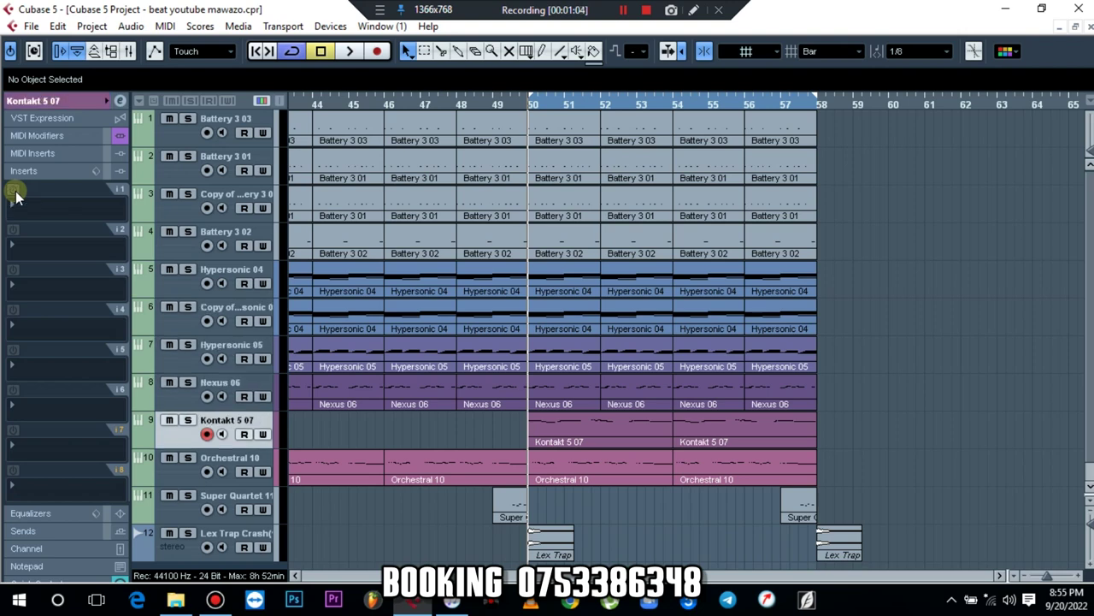
key("Up")
key("Up")
key("Up")
key("Up")
key("Up")
key("Up")
key("Up")
key("Up")
key("Up")
key("Up")
key("Up")
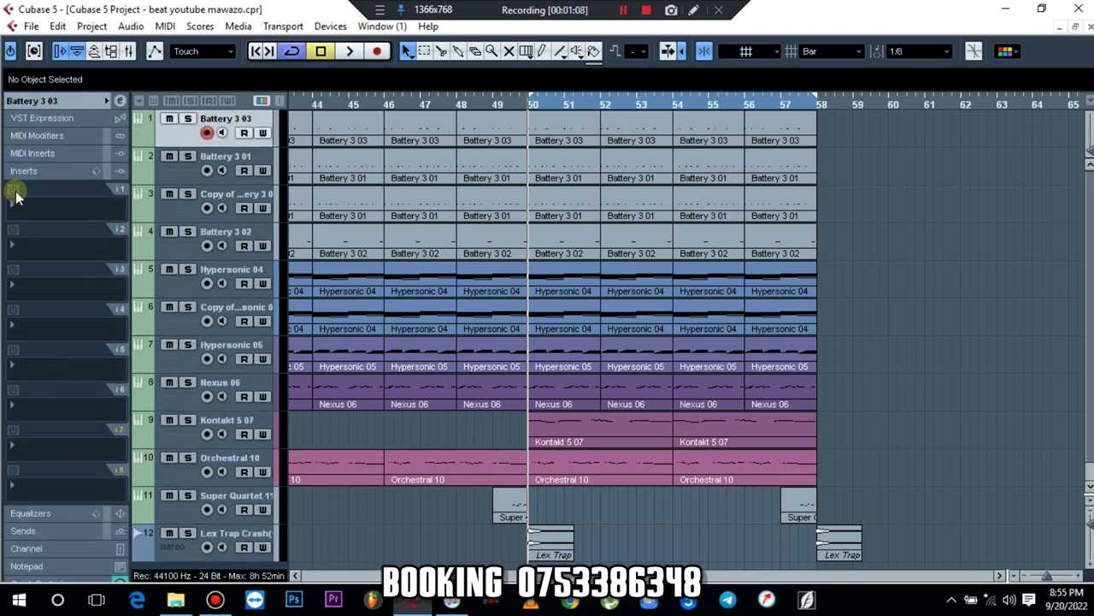
left_click(61, 101)
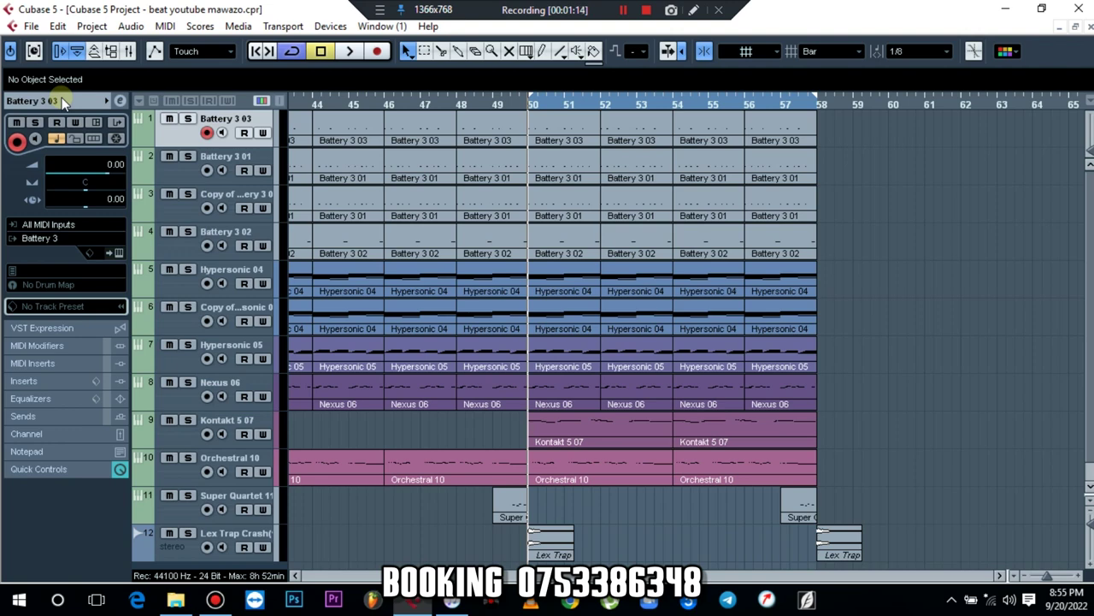
Step: View the Battery 3 instrument of the Battery 3 03 track, close it and listen to the looped section
left_click(121, 256)
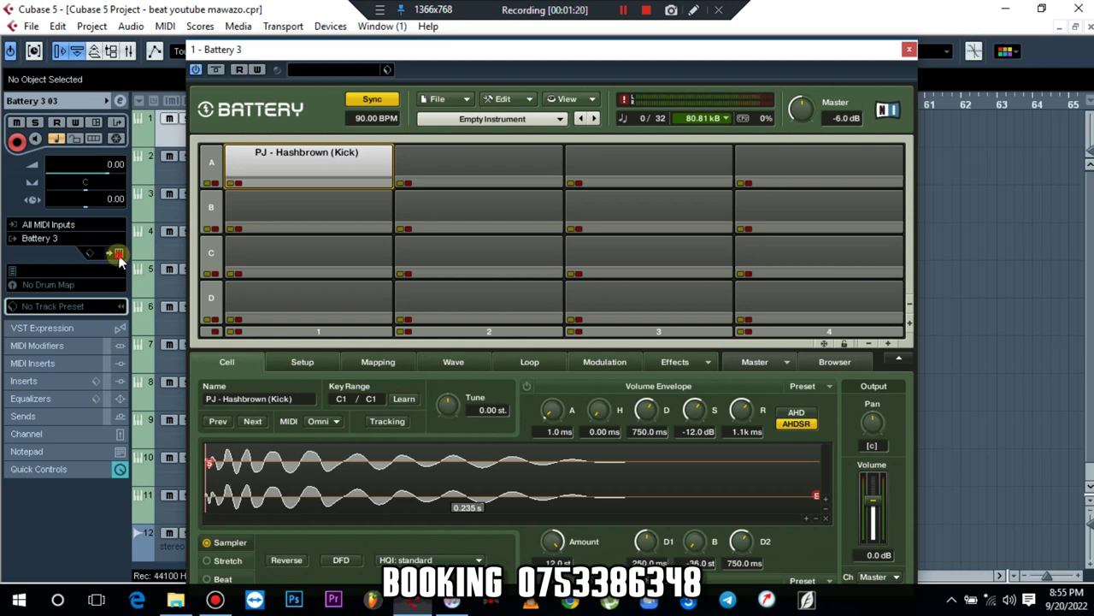
left_click(121, 257)
key("space")
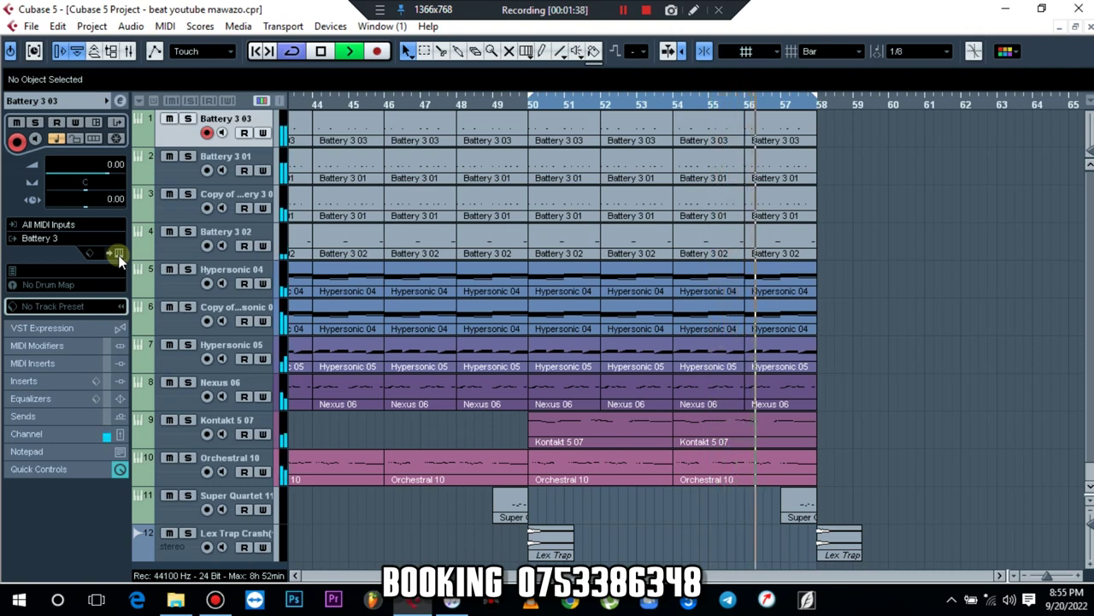
key("space")
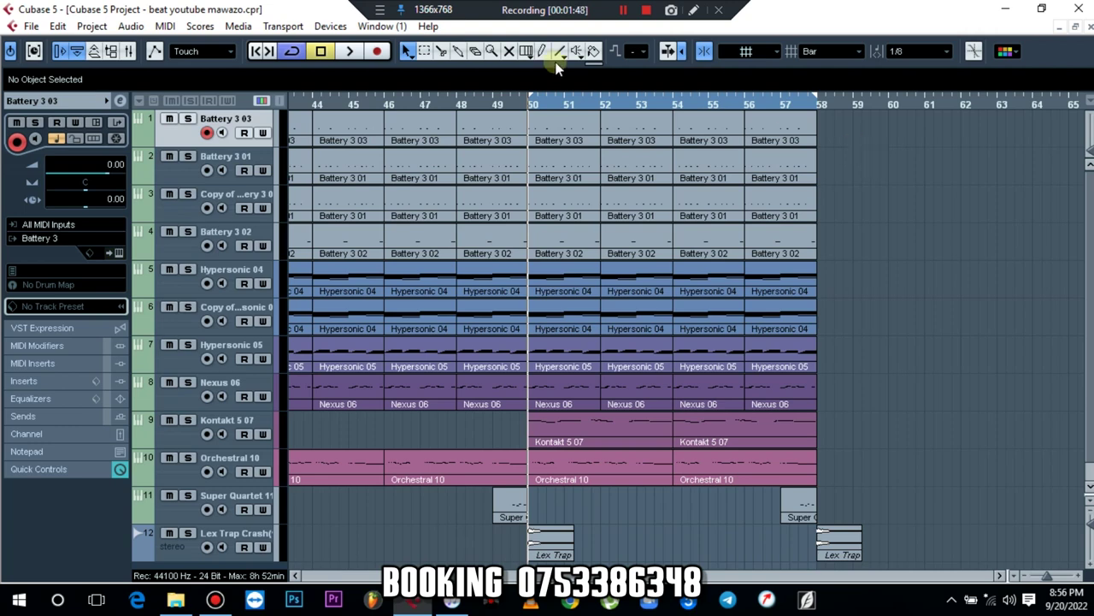
Step: Solo the four Battery drum tracks, preview them in the loop and show the Transport panel
left_click(187, 121)
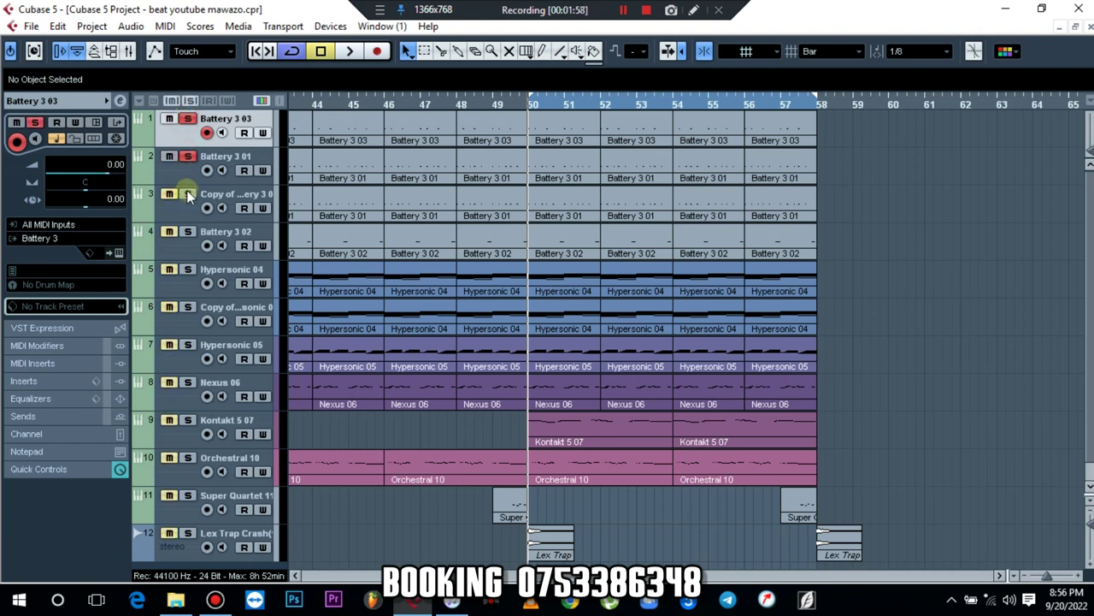
key("space")
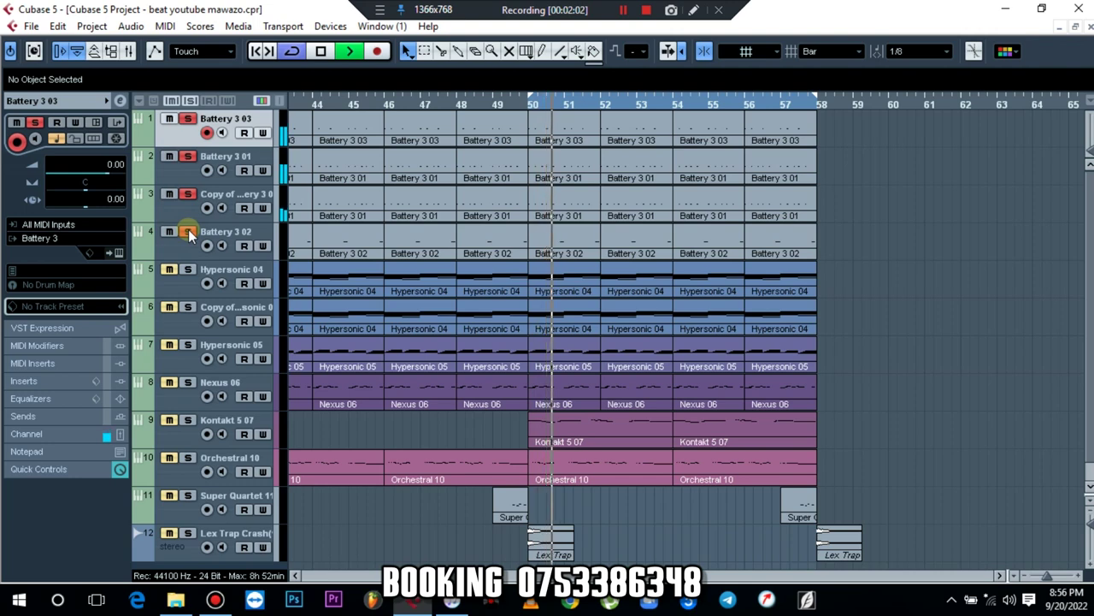
key("F2")
key("space")
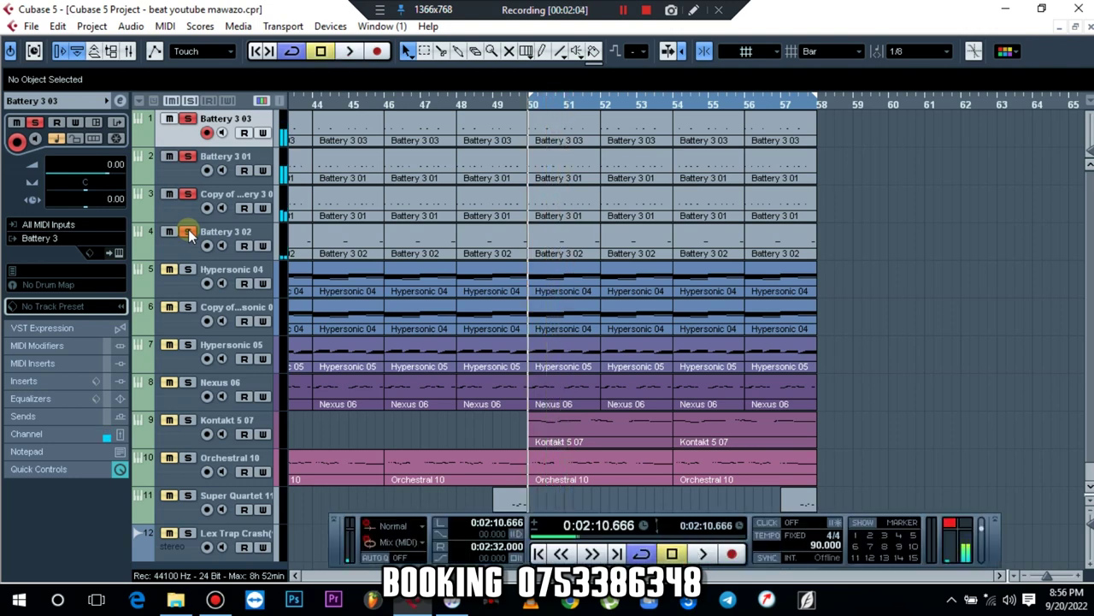
Step: Reset the output clipping indicator and replay the four soloed drum tracks to check their level
left_click(952, 523)
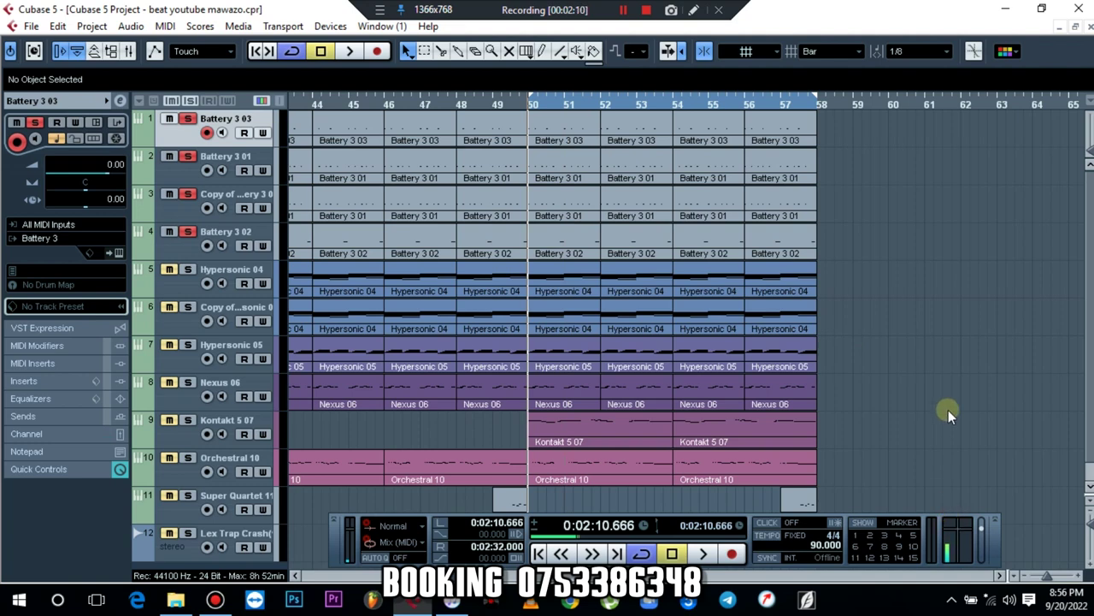
key("space")
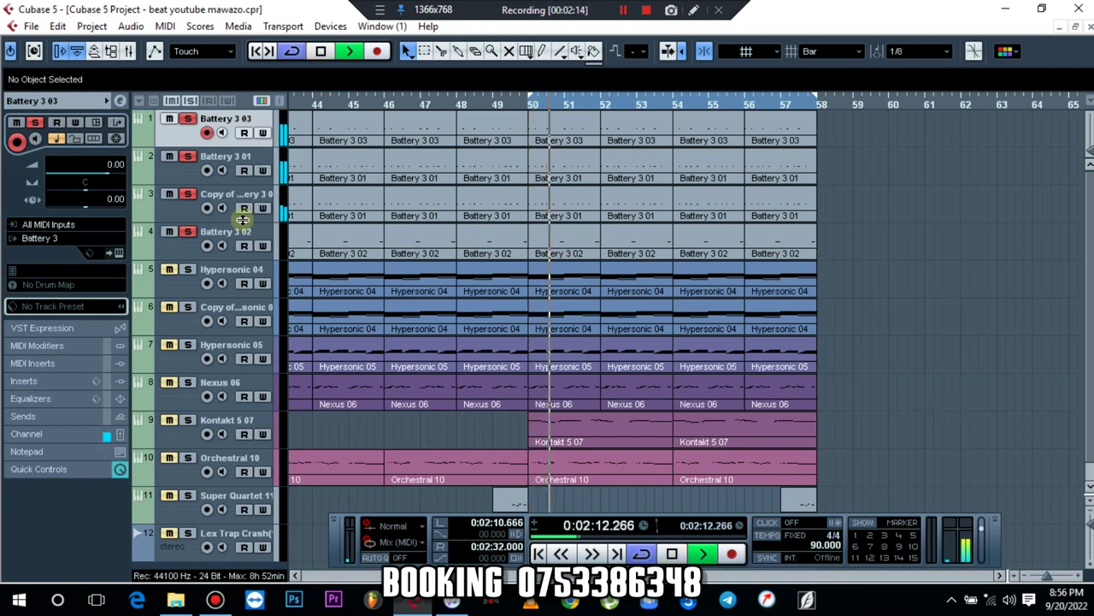
key("space")
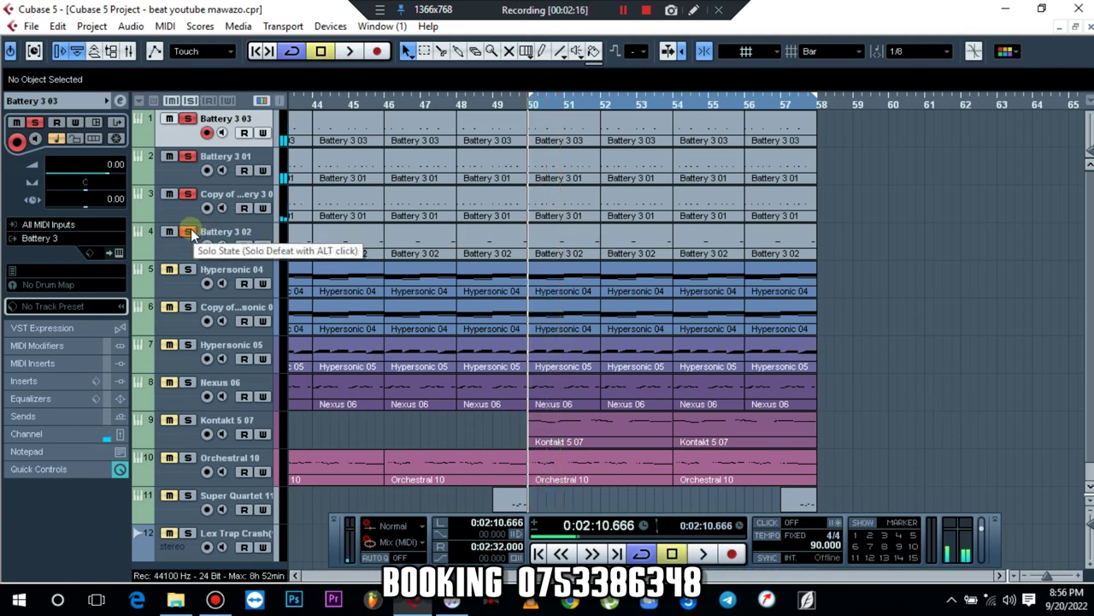
Step: Leave only the Battery 3 03 kick track soloed, view its Battery 3 instrument briefly and start loop playback
left_click(189, 195)
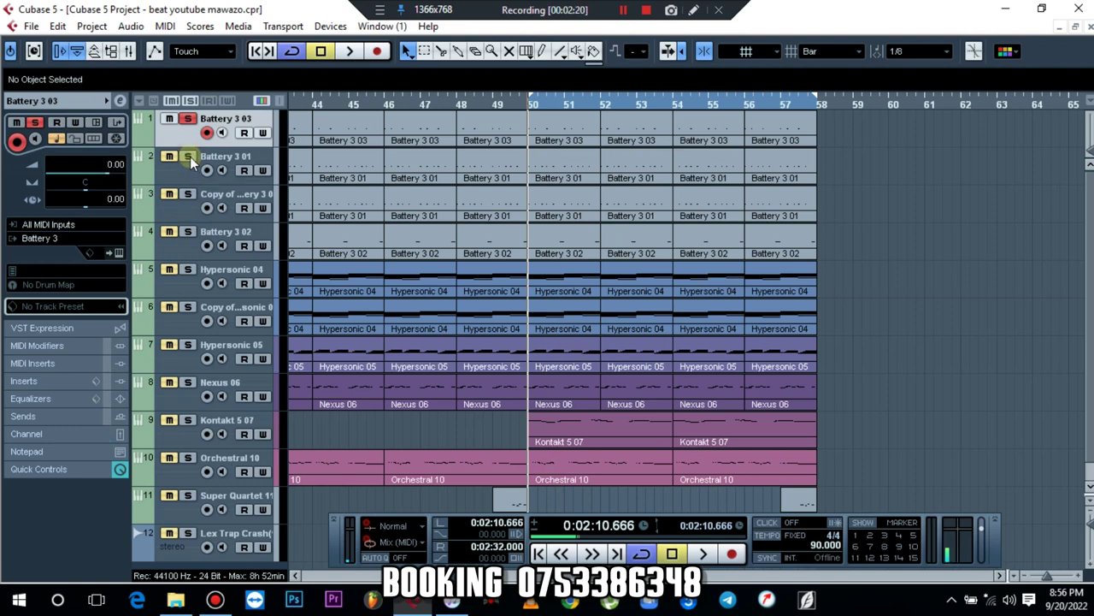
left_click(117, 254)
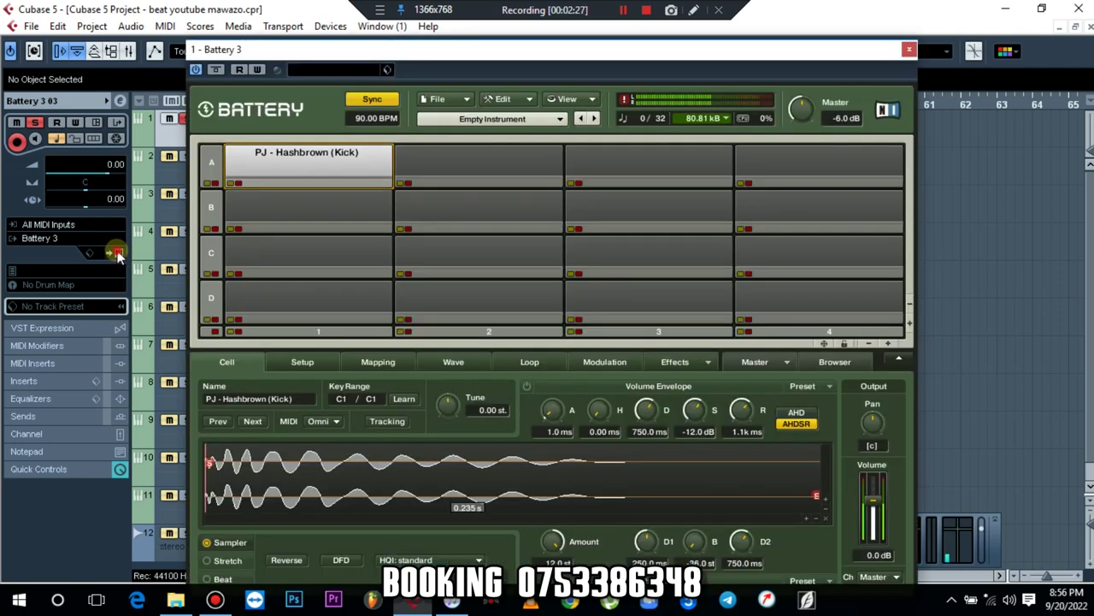
left_click(117, 254)
key("space")
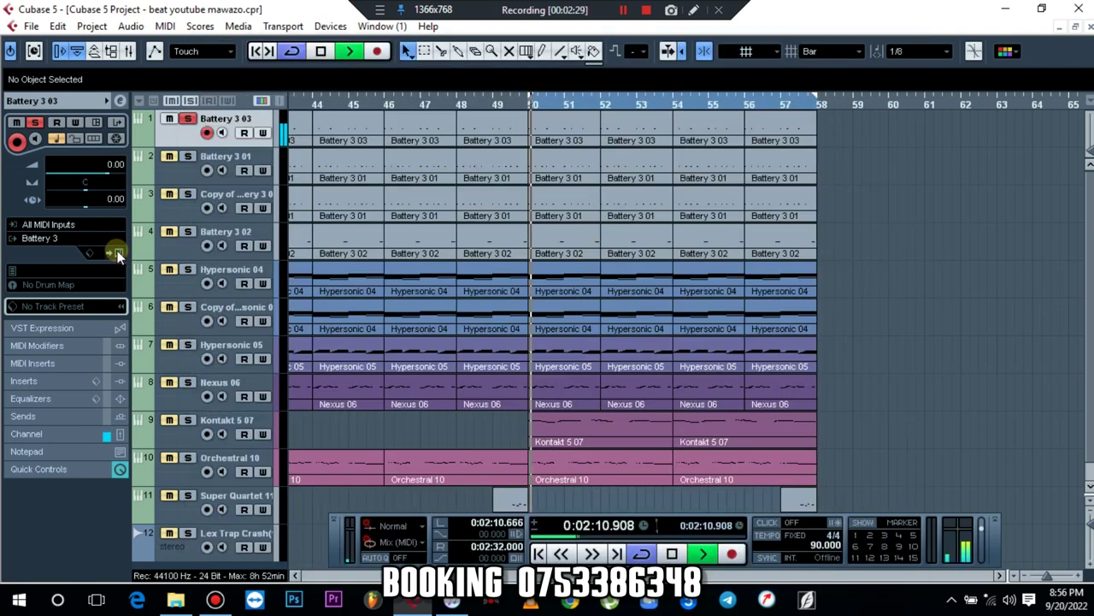
Step: Open the channel settings of the Battery 3 03 track, stop playback and load Kramer PIE Stereo in its first insert slot
left_click(119, 100)
left_click_drag(569, 349, 440, 144)
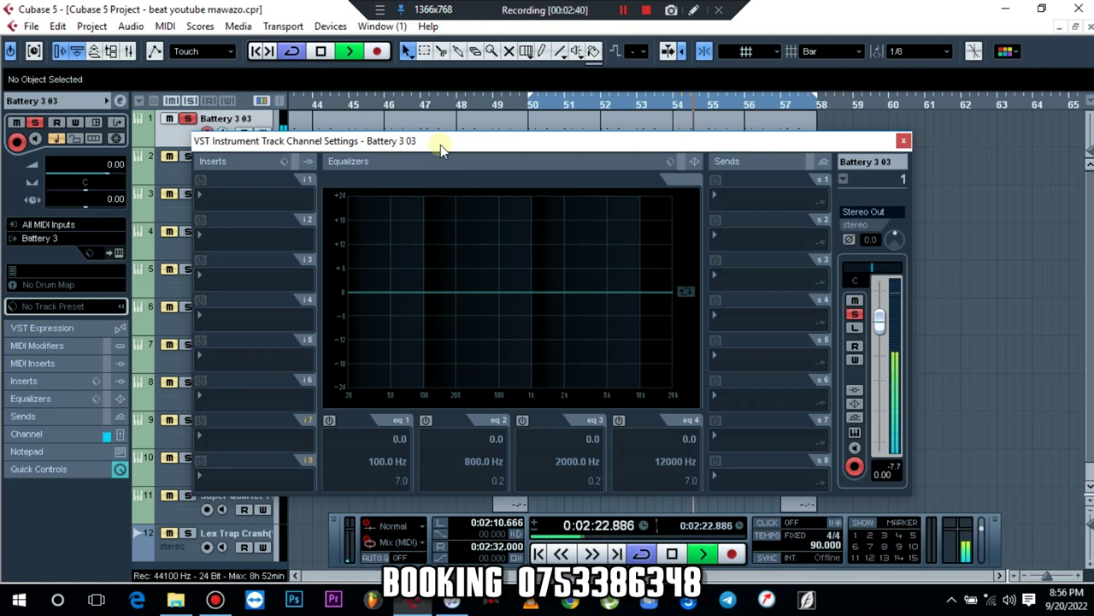
key("space")
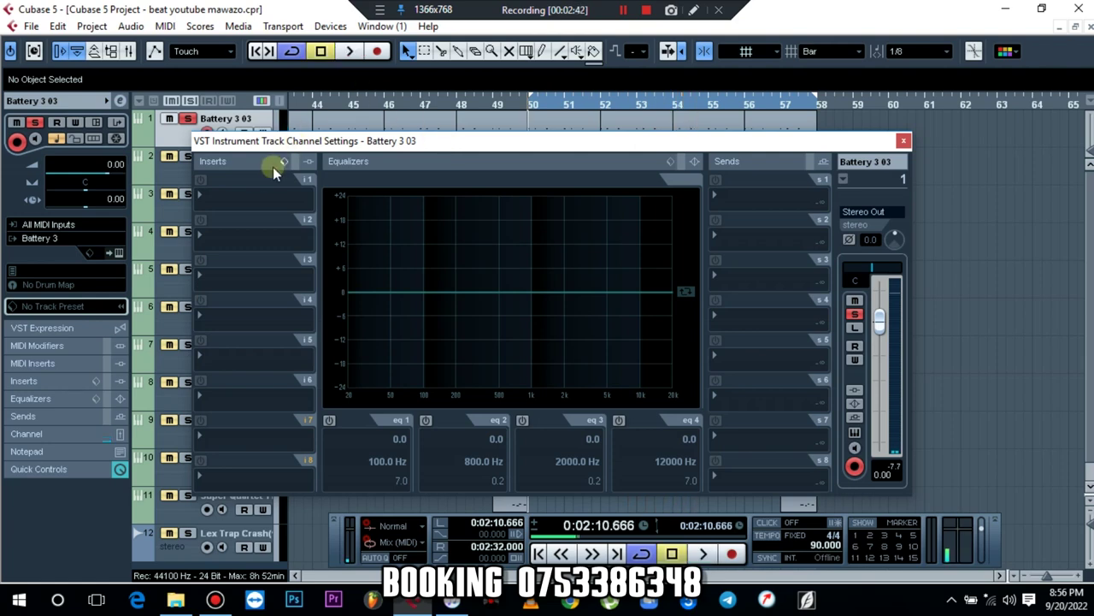
left_click(255, 199)
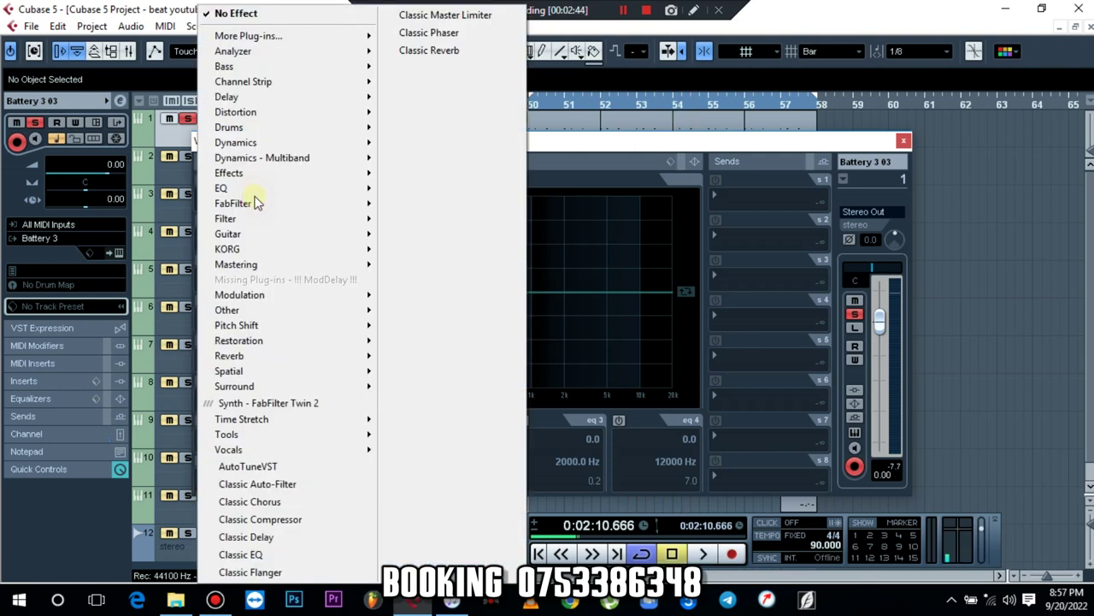
mouse_move(318, 141)
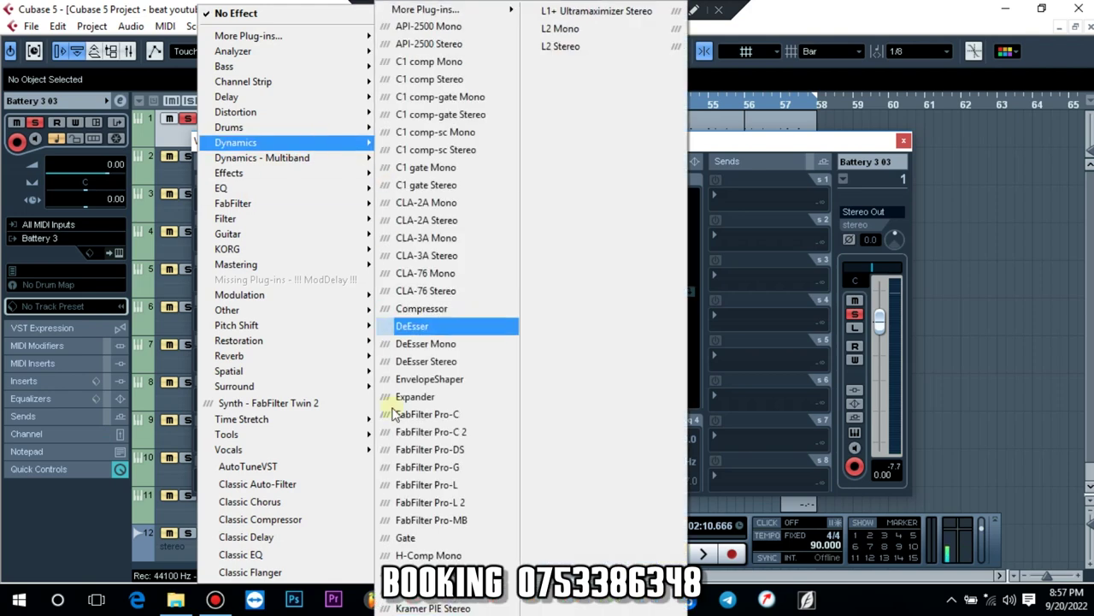
left_click(433, 608)
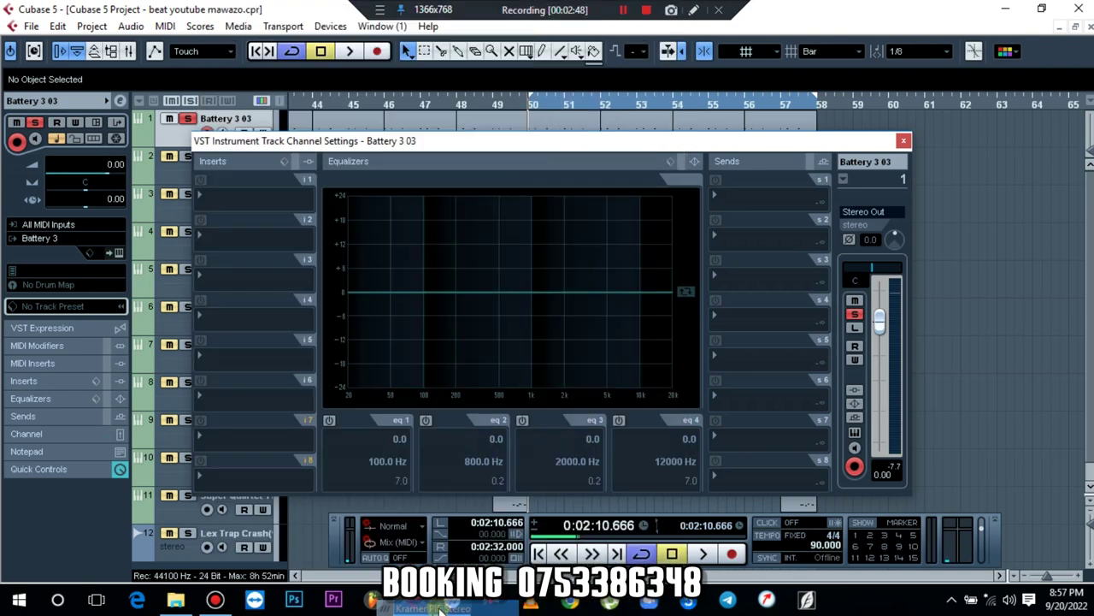
mouse_move(439, 608)
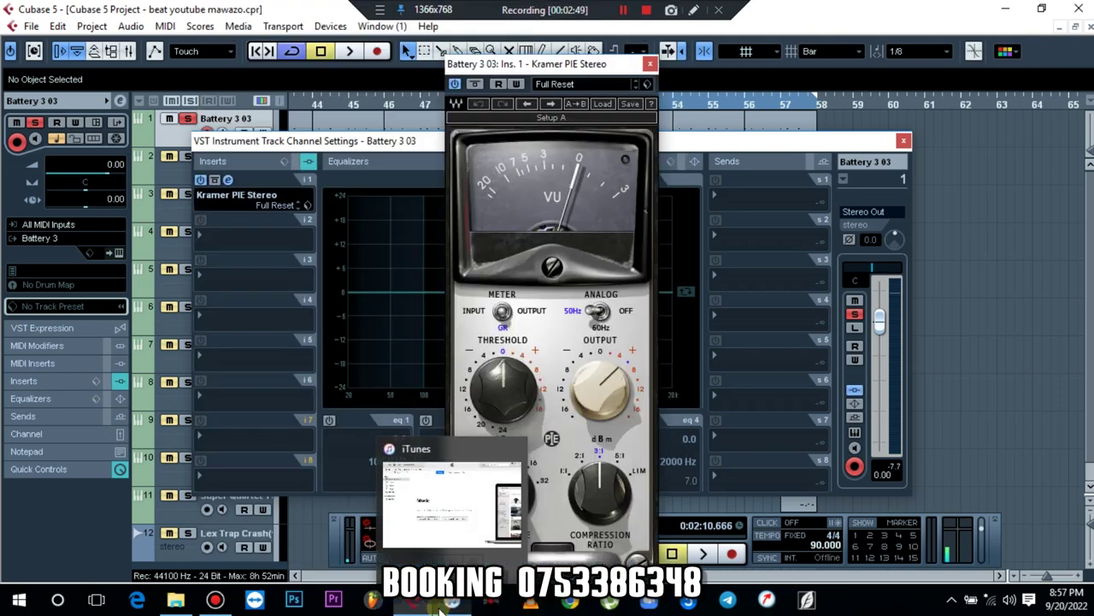
Step: Load the Kick Drum Comp preset in Kramer PIE Stereo, switch Analog to OFF and replay the loop
left_click(572, 83)
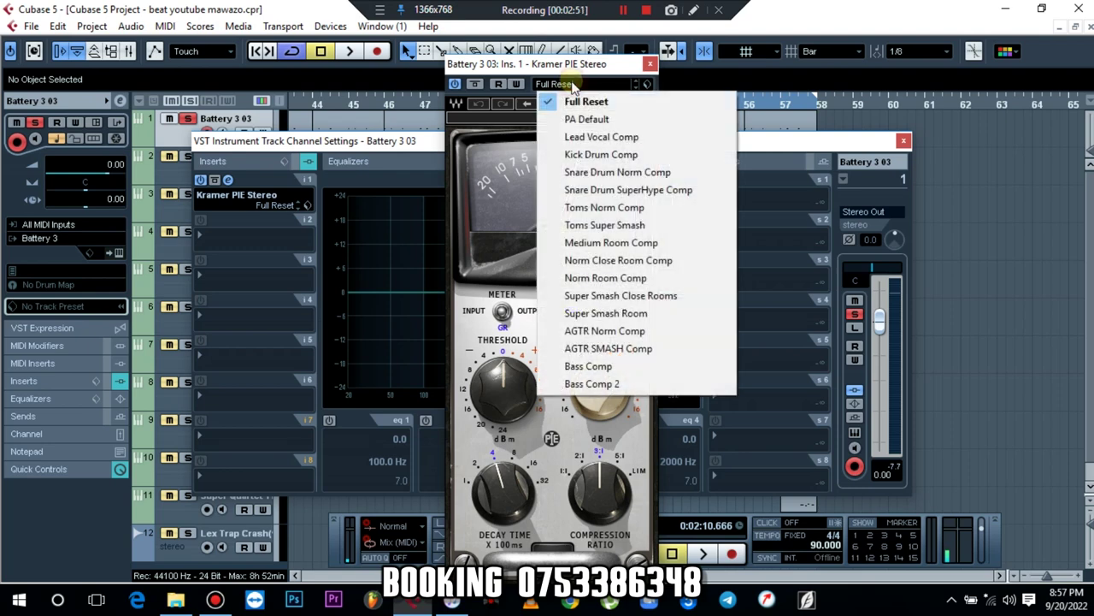
left_click(613, 159)
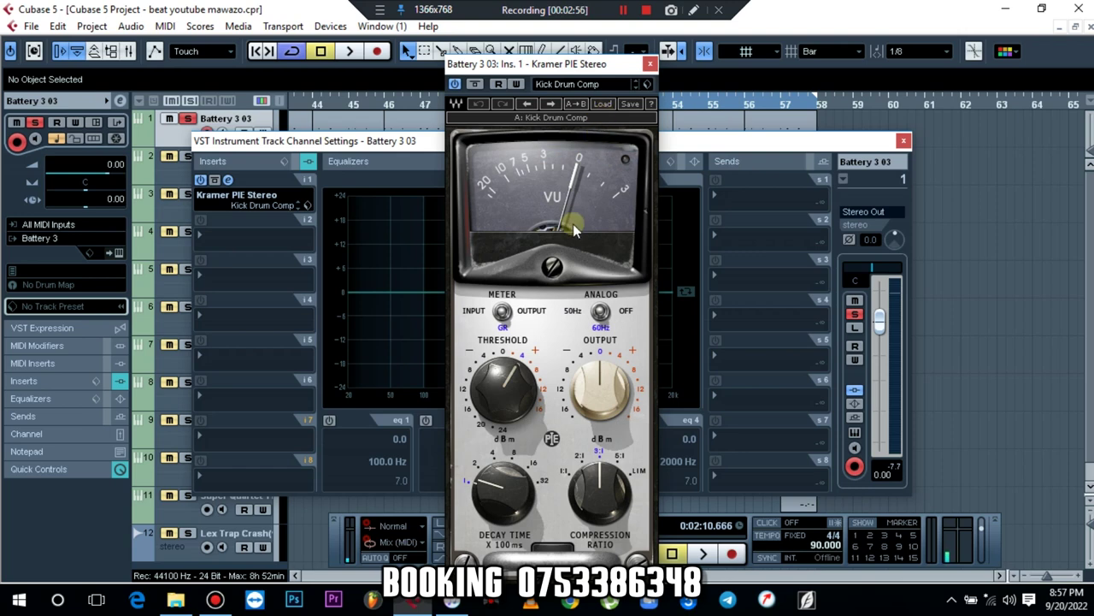
key("space")
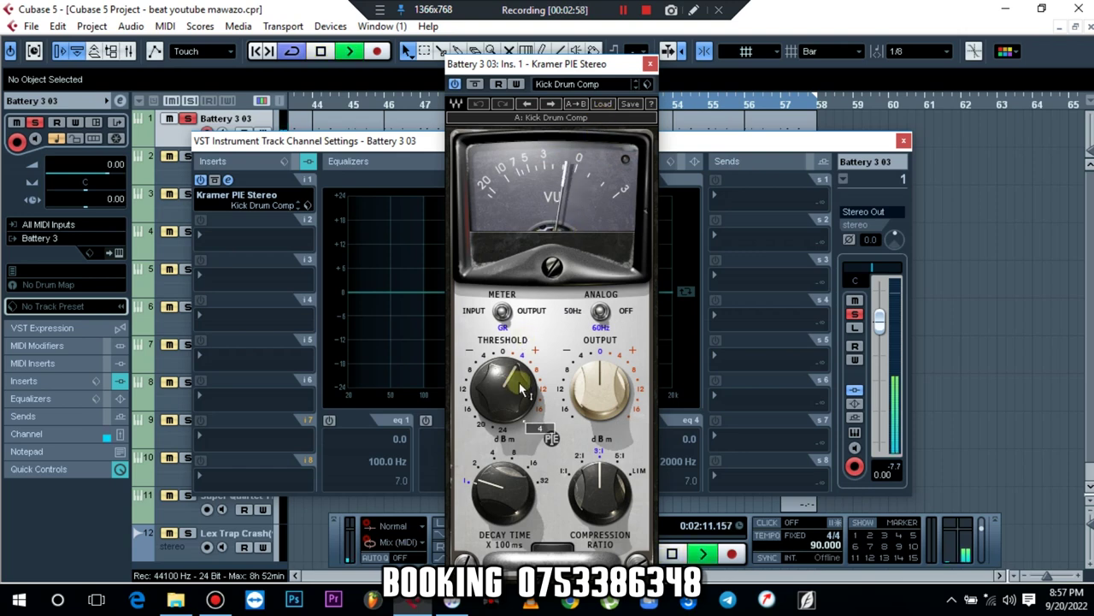
left_click(602, 313)
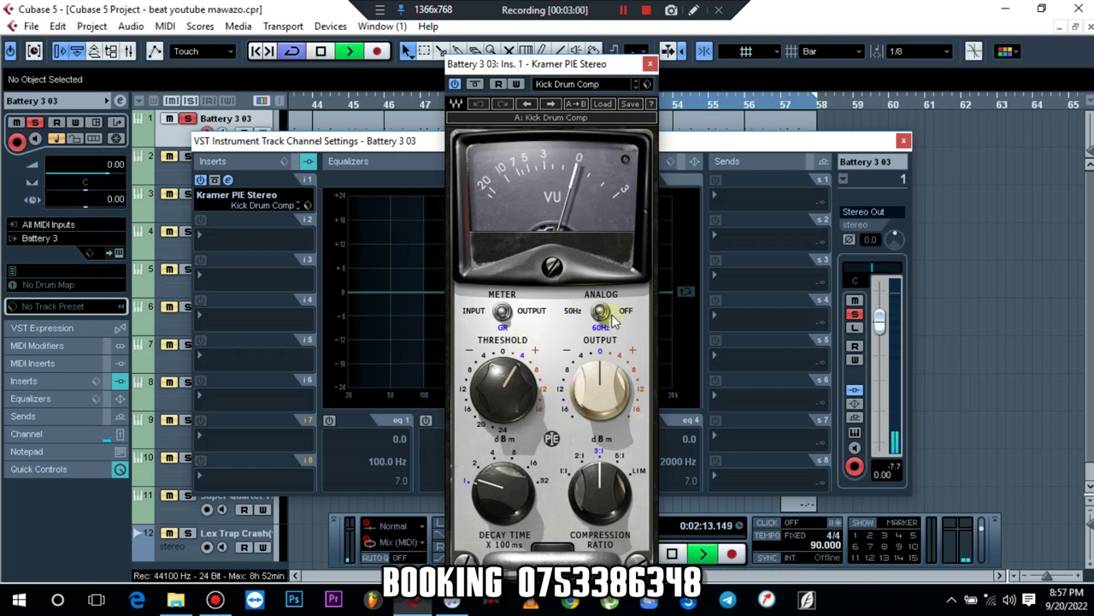
key("space")
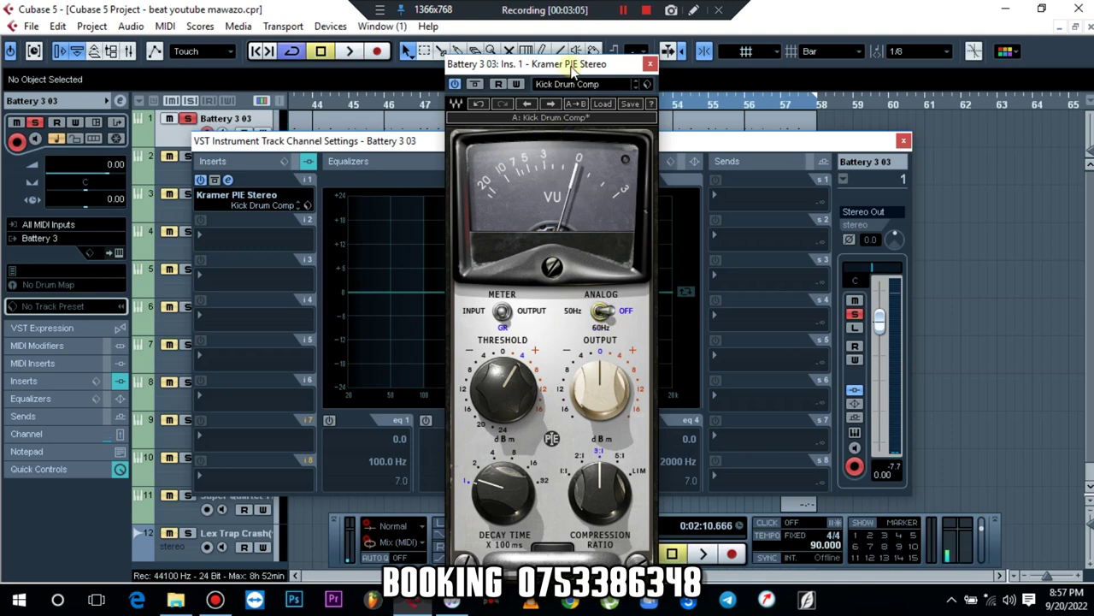
left_click_drag(572, 71, 549, 67)
key("space")
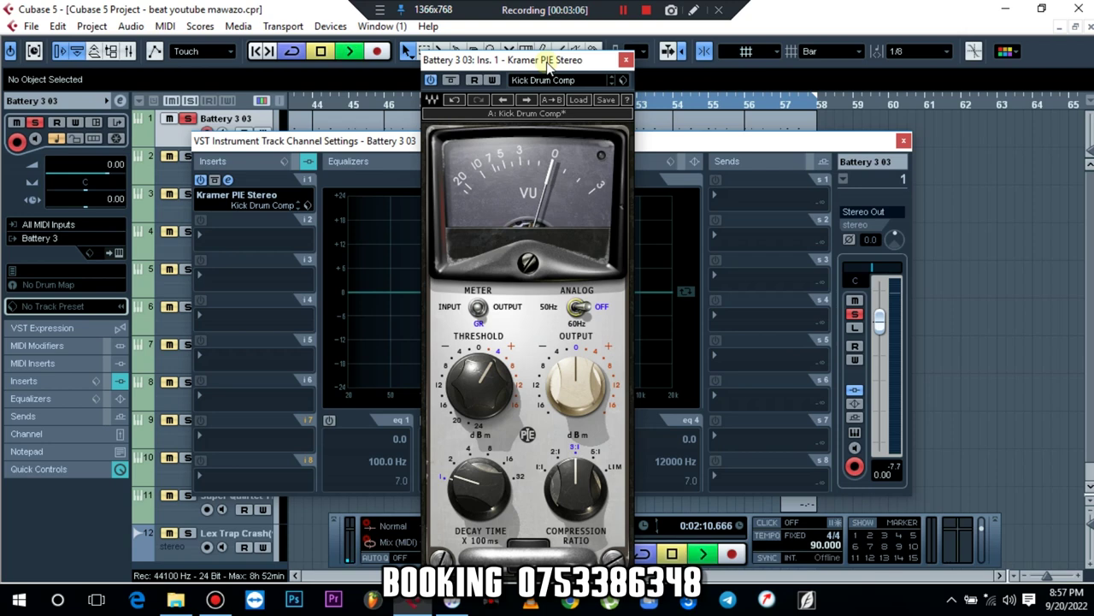
Step: Try a threshold of 8 dBm and compare the kick with the compressor bypassed and active
left_click_drag(470, 378, 471, 357)
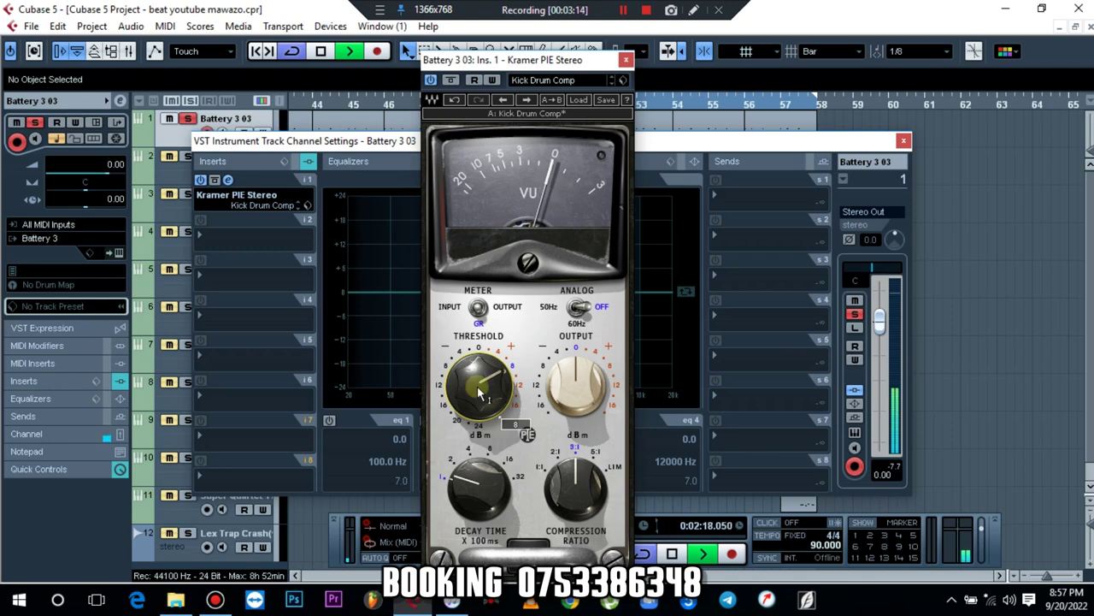
key("space")
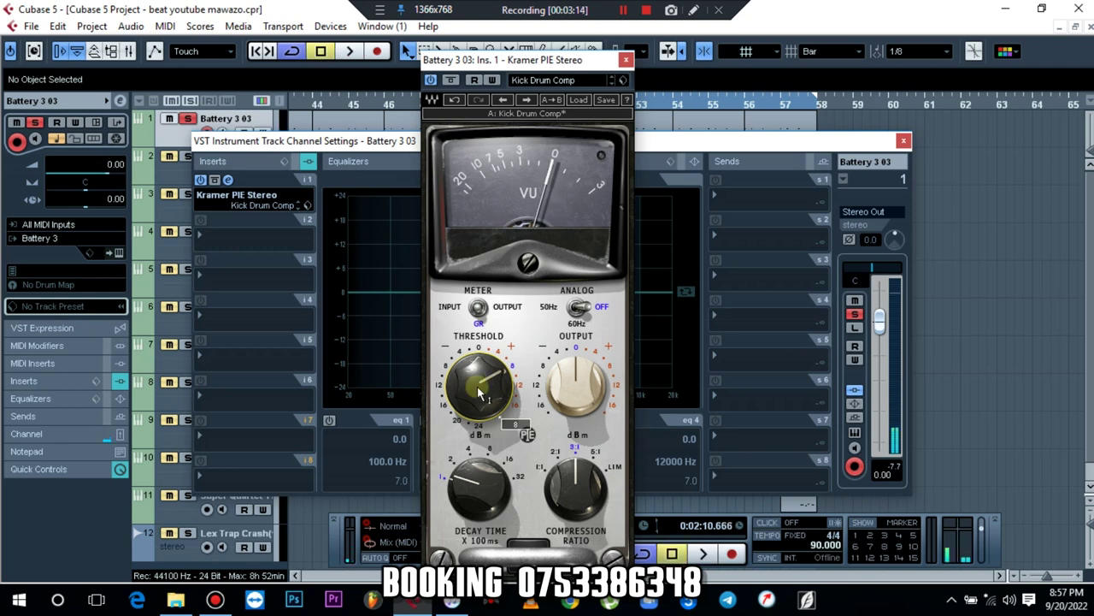
key("space")
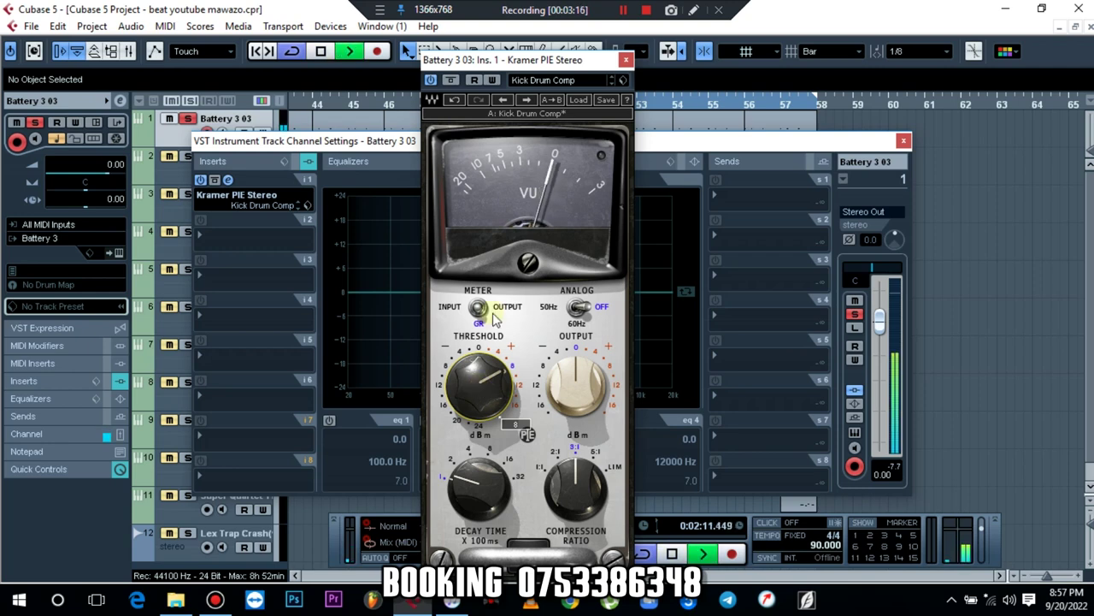
left_click(432, 81)
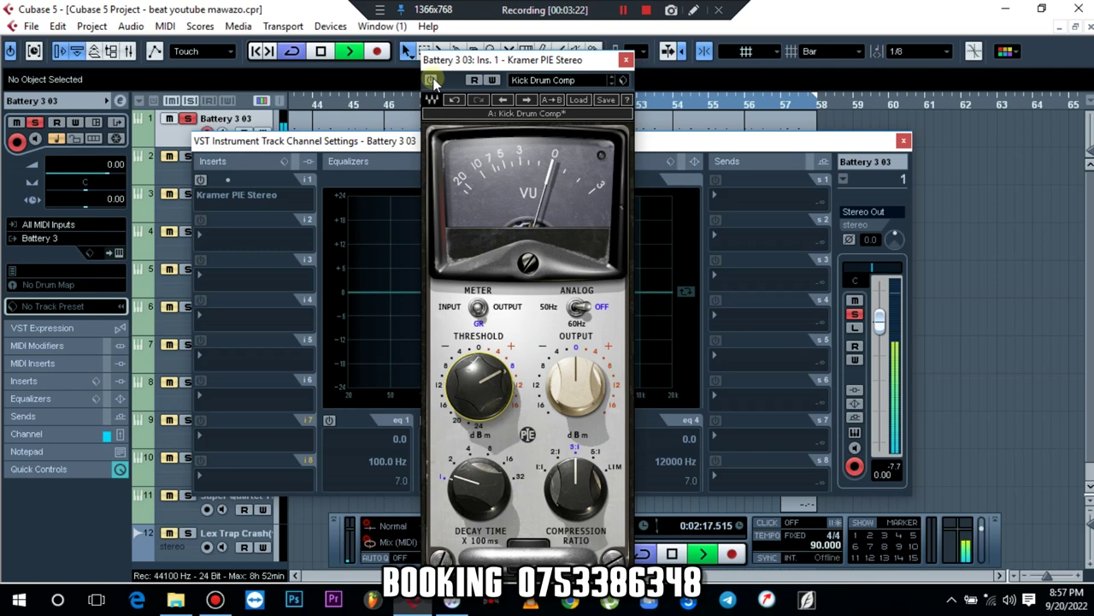
left_click(432, 80)
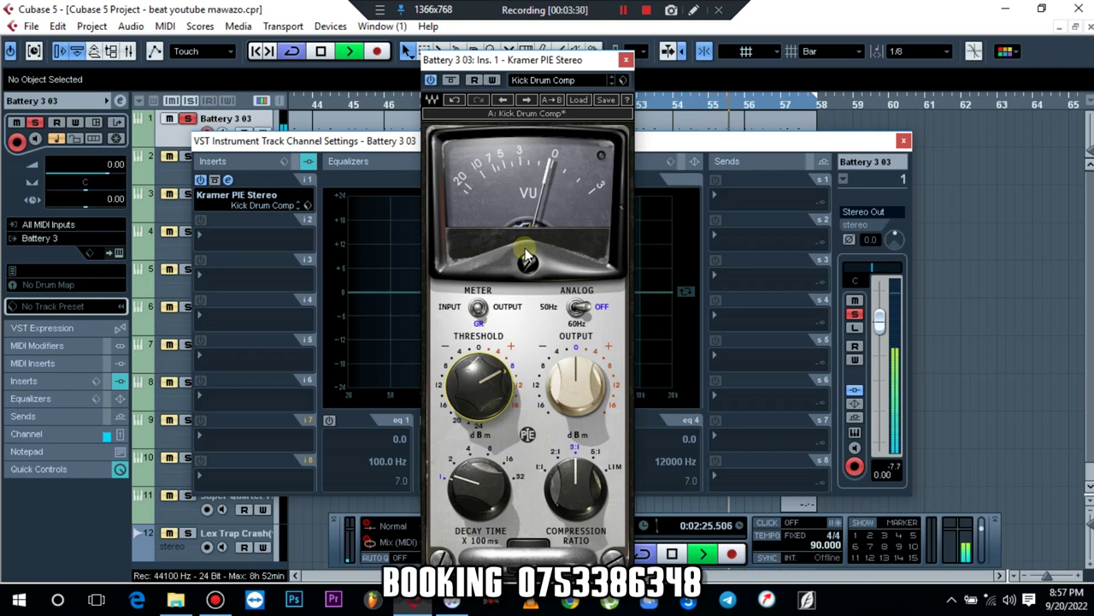
key("space")
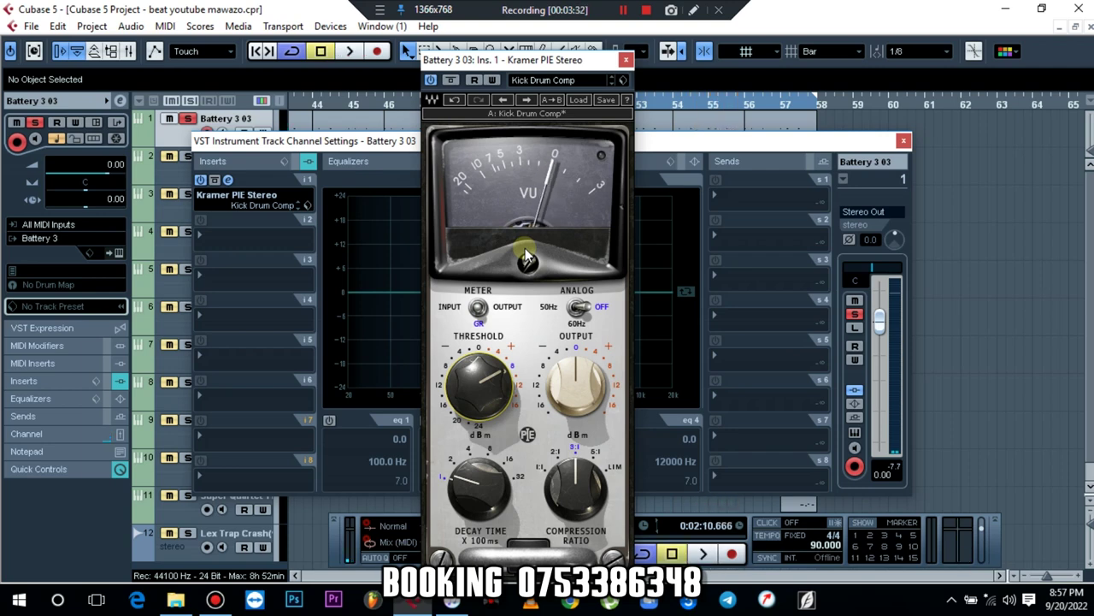
Step: During loop playback, raise the compressor's output to 4 dBm and fine-tune its threshold between 4 and 8 dBm
key("space")
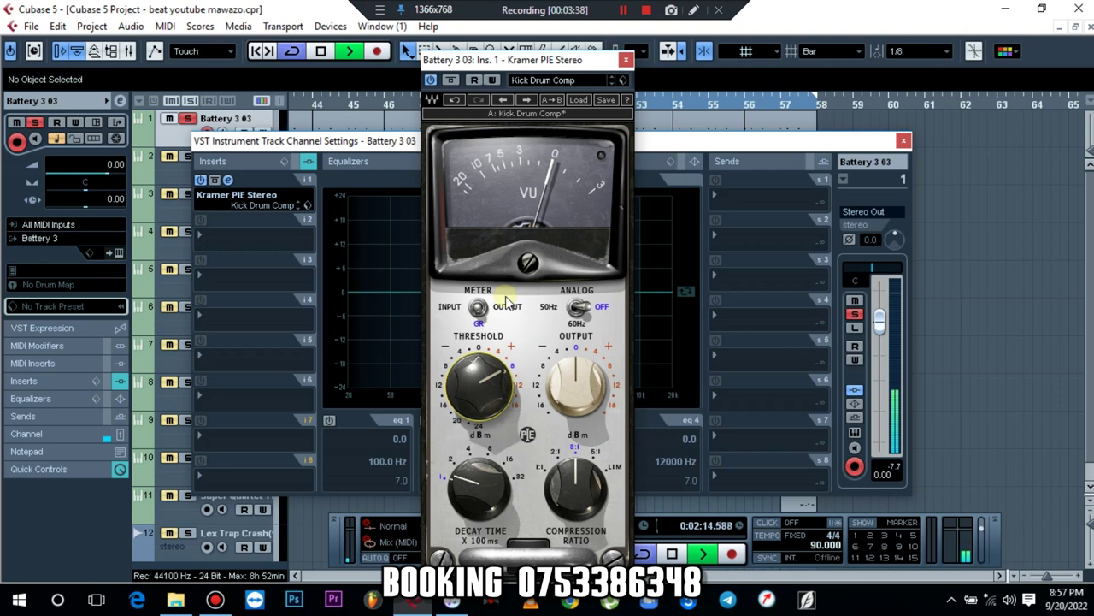
left_click_drag(596, 380, 596, 374)
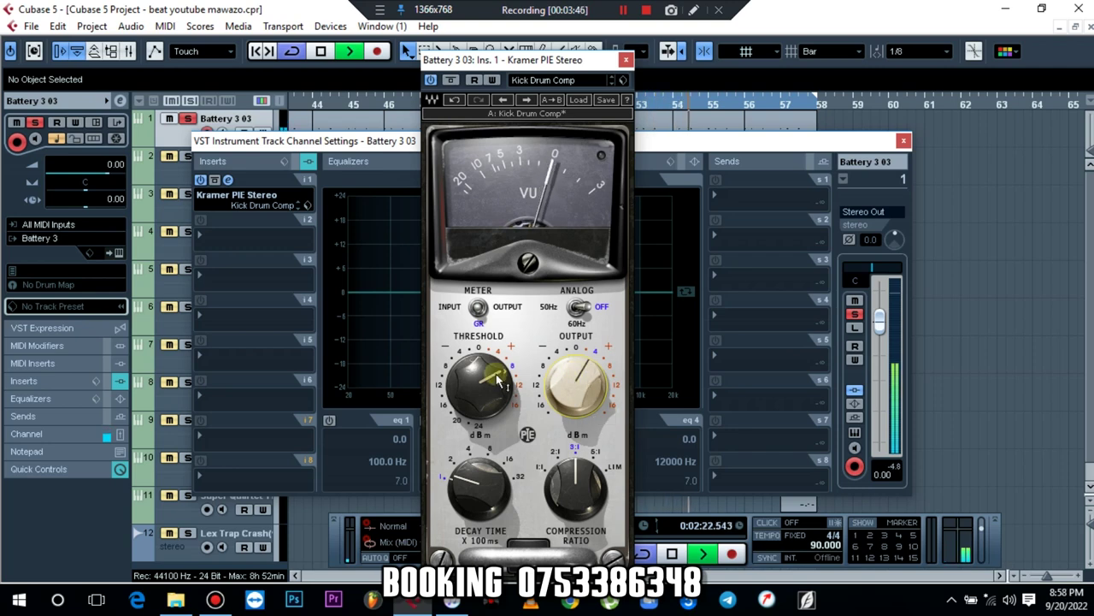
left_click_drag(490, 376, 490, 389)
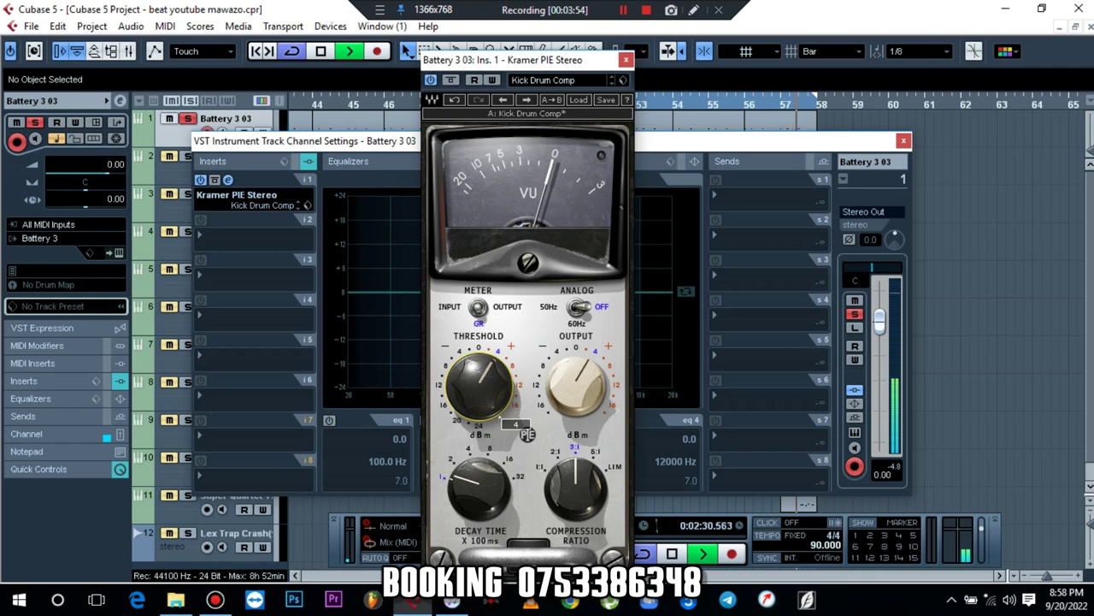
left_click(491, 383)
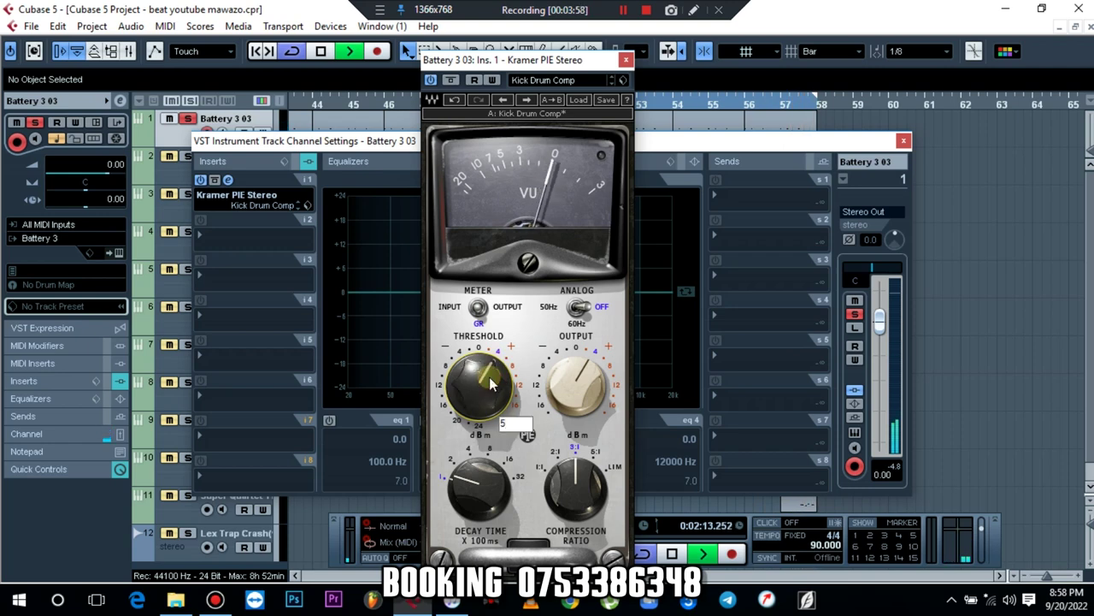
left_click_drag(490, 384, 492, 386)
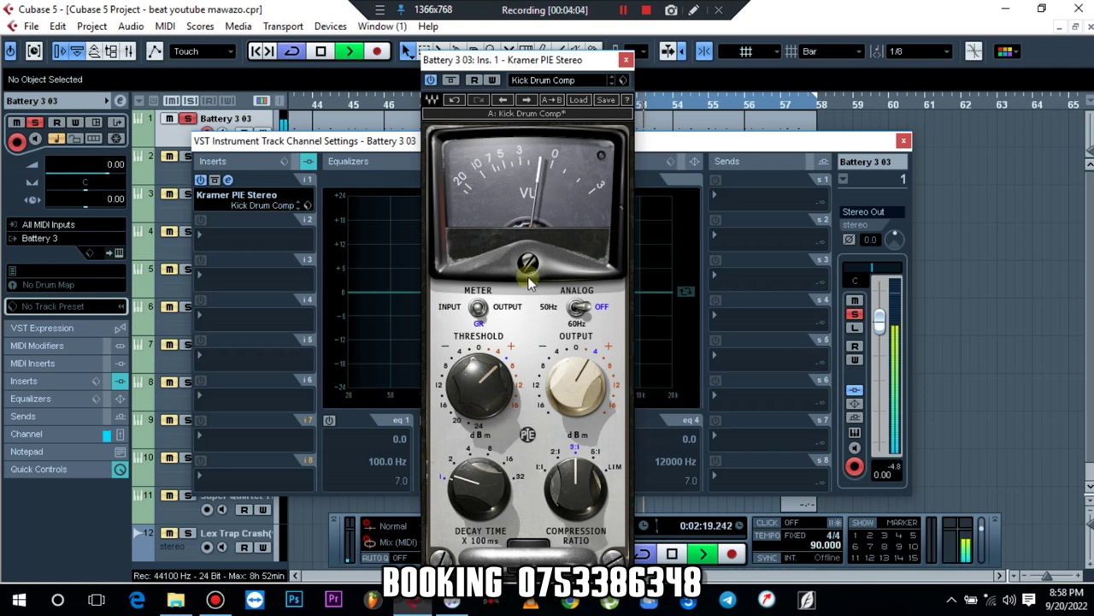
Step: Compare the kick with the adjusted compressor bypassed and active, and close the plug-in with the insert switched on
left_click(430, 80)
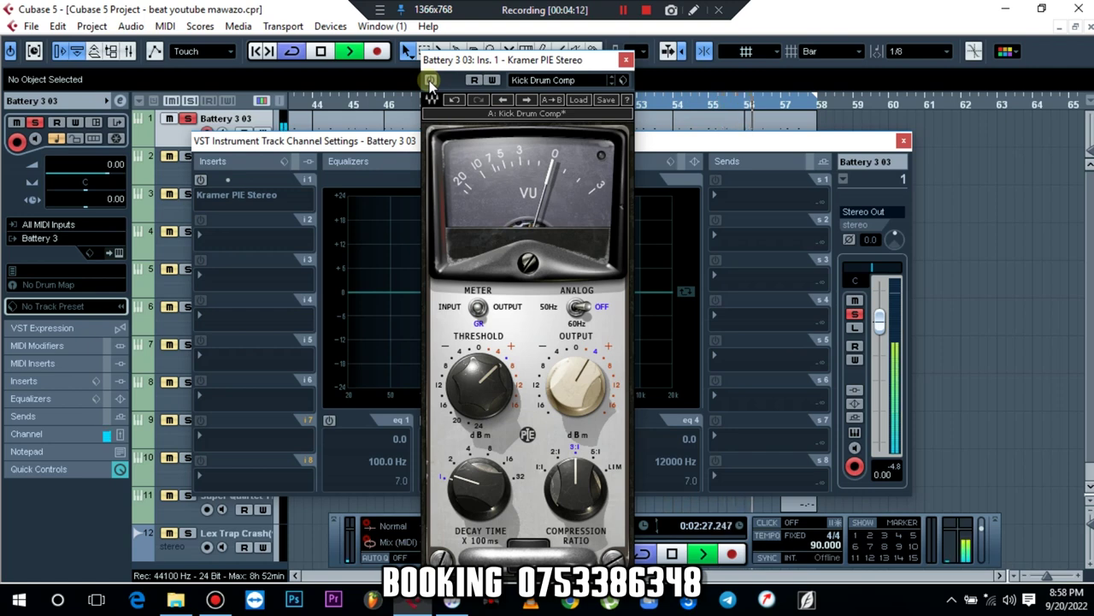
left_click(429, 81)
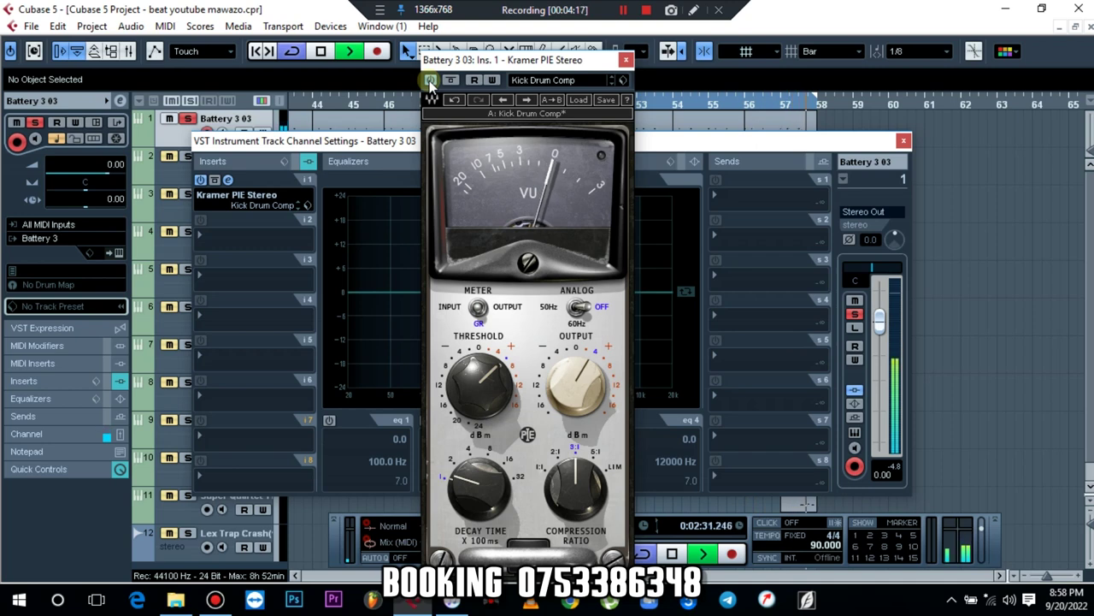
left_click(628, 61)
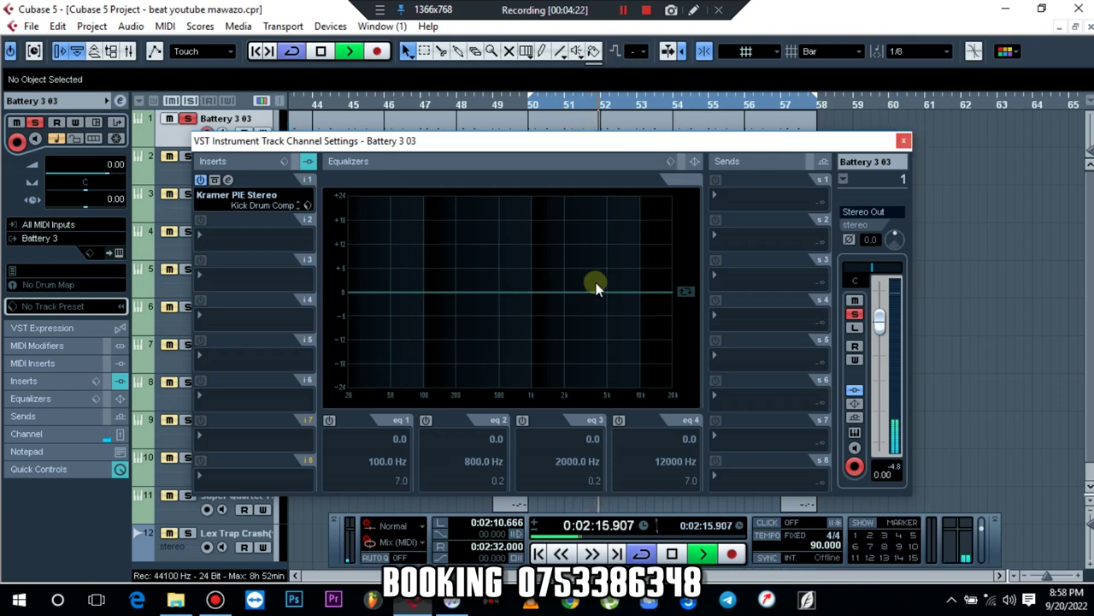
Step: Enable EQ band 4 on the kick with a -9.4 dB high shelf at 4518 Hz and Q 0.0, and close the channel settings
left_click(619, 420)
left_click_drag(647, 295, 602, 329)
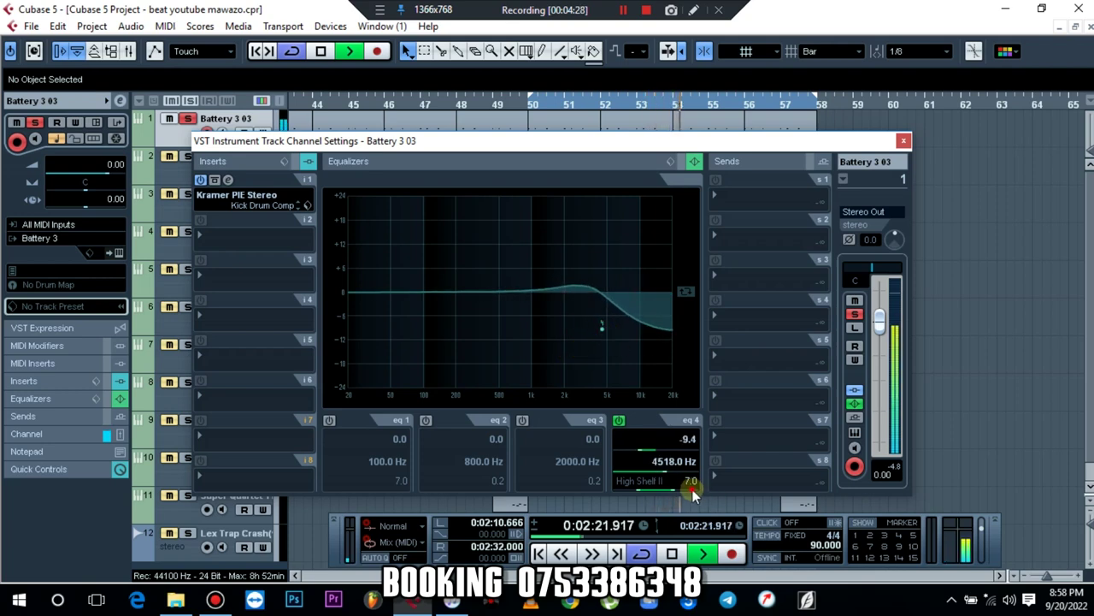
left_click_drag(691, 489, 692, 513)
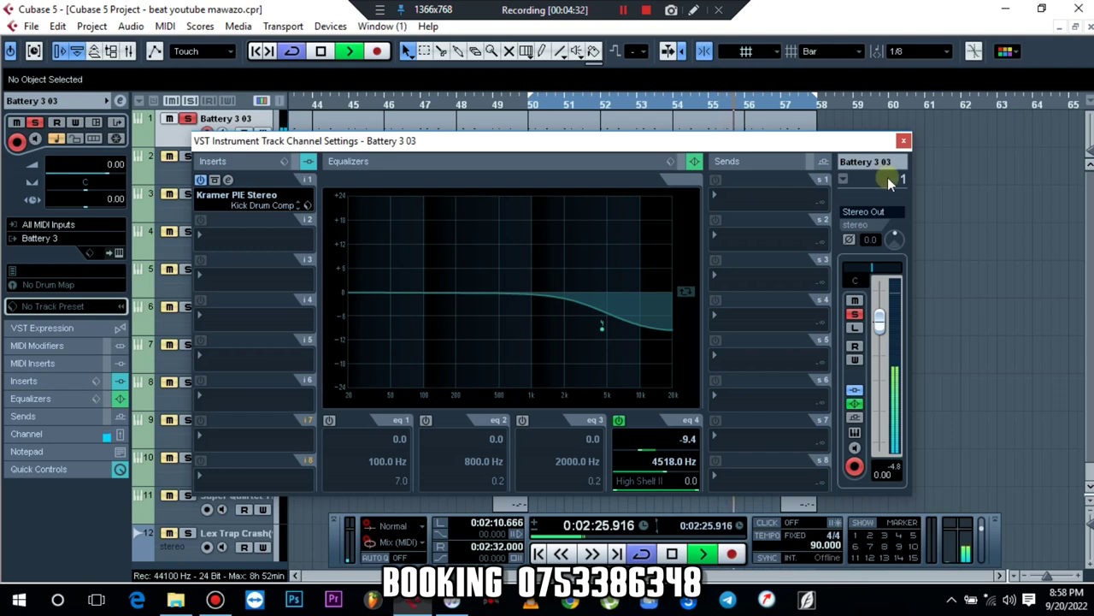
left_click(903, 140)
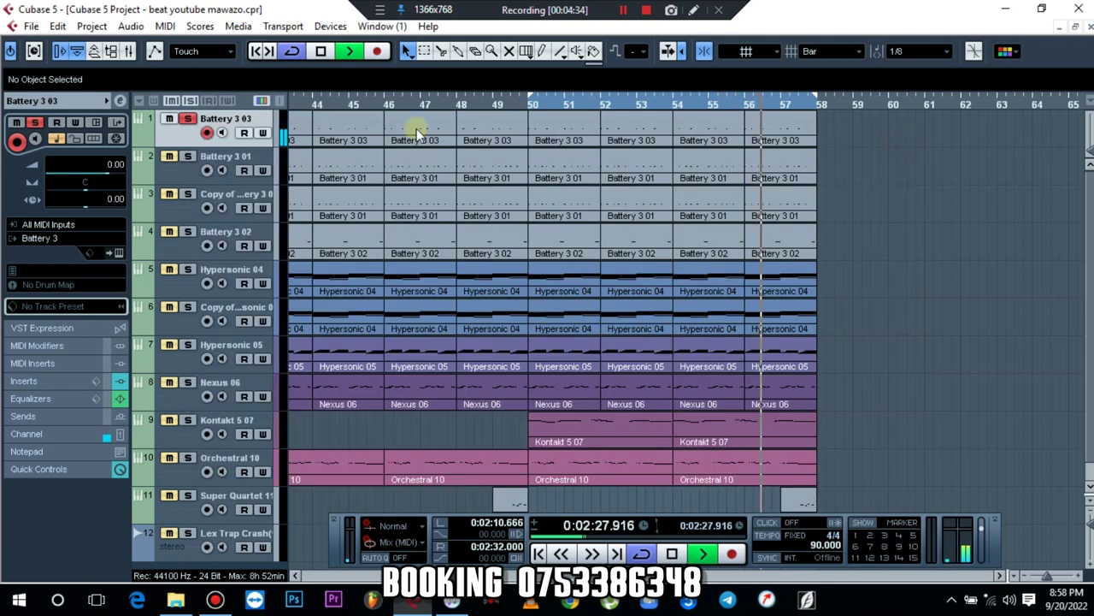
Step: Solo the Battery 3 01 track alongside the kick, open its channel settings and stop playback, moving the window clear of the track list
left_click(191, 156)
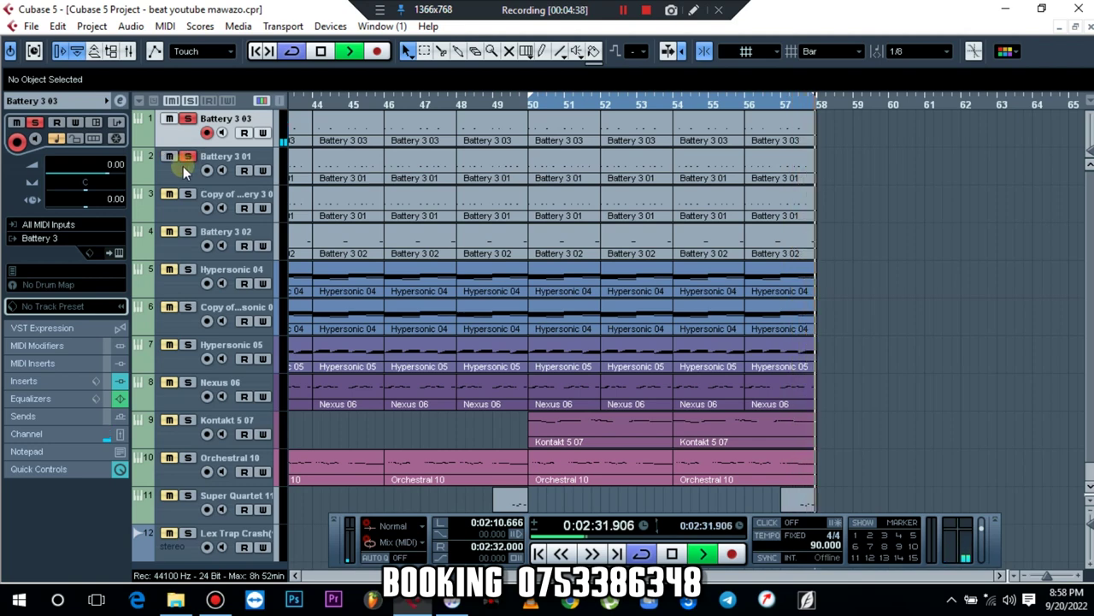
left_click(180, 173)
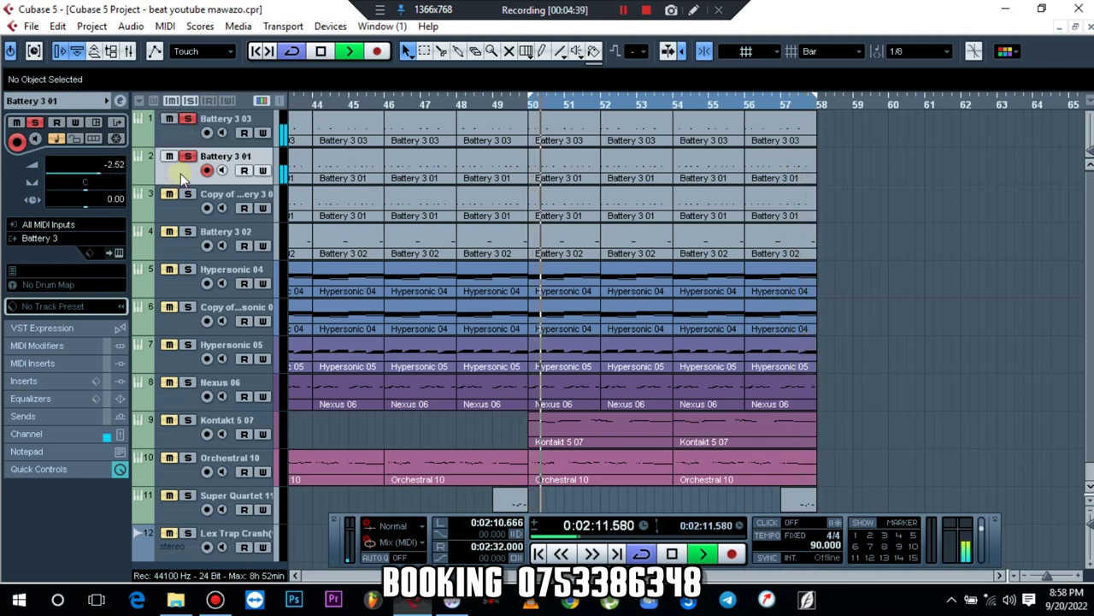
left_click(122, 105)
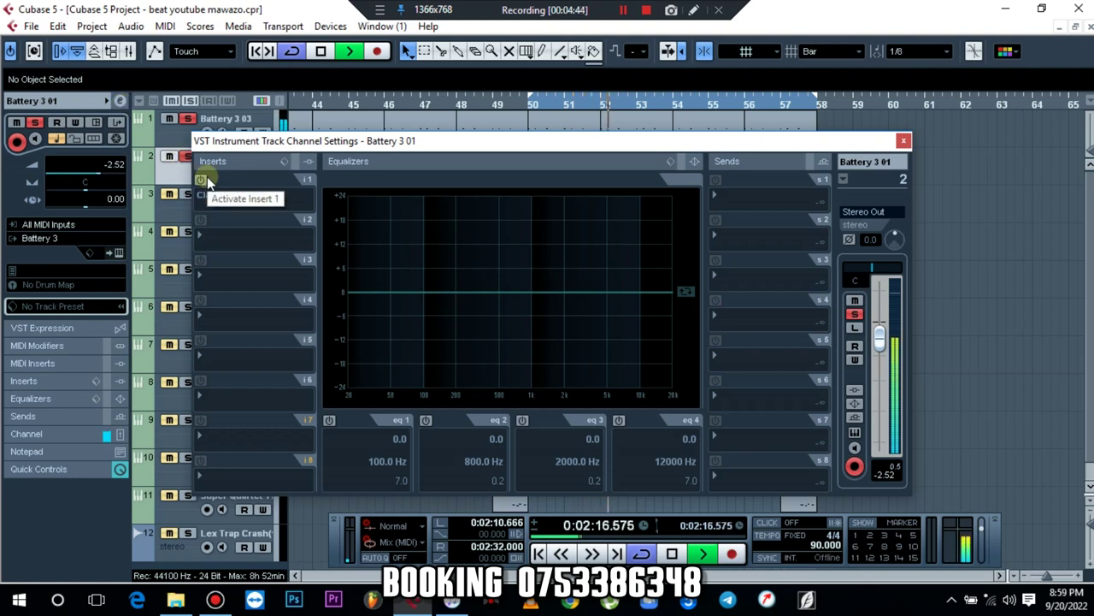
key("space")
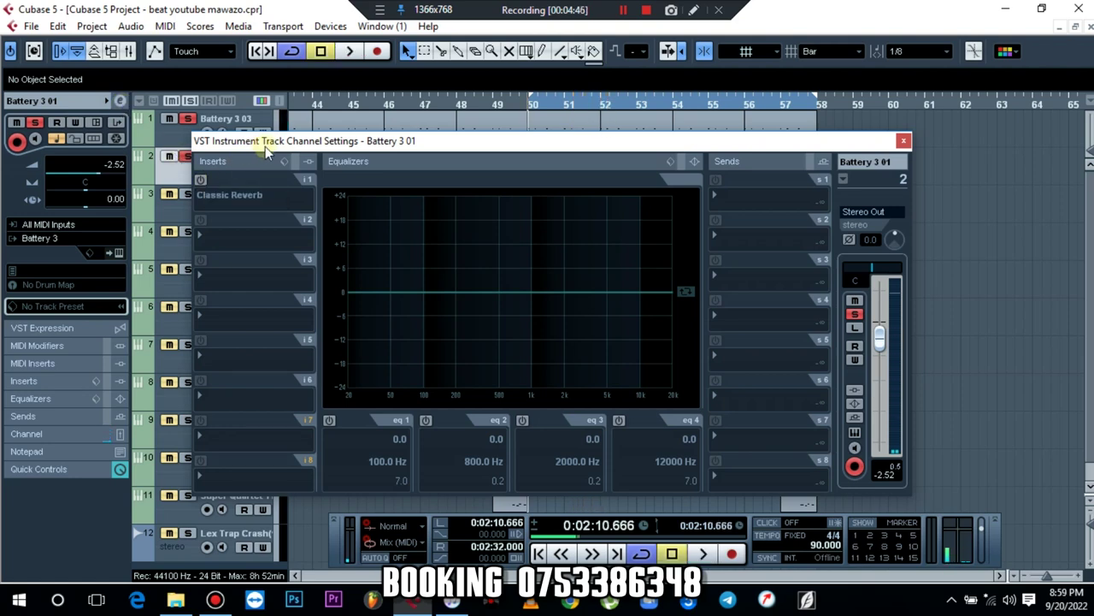
left_click_drag(265, 146, 348, 162)
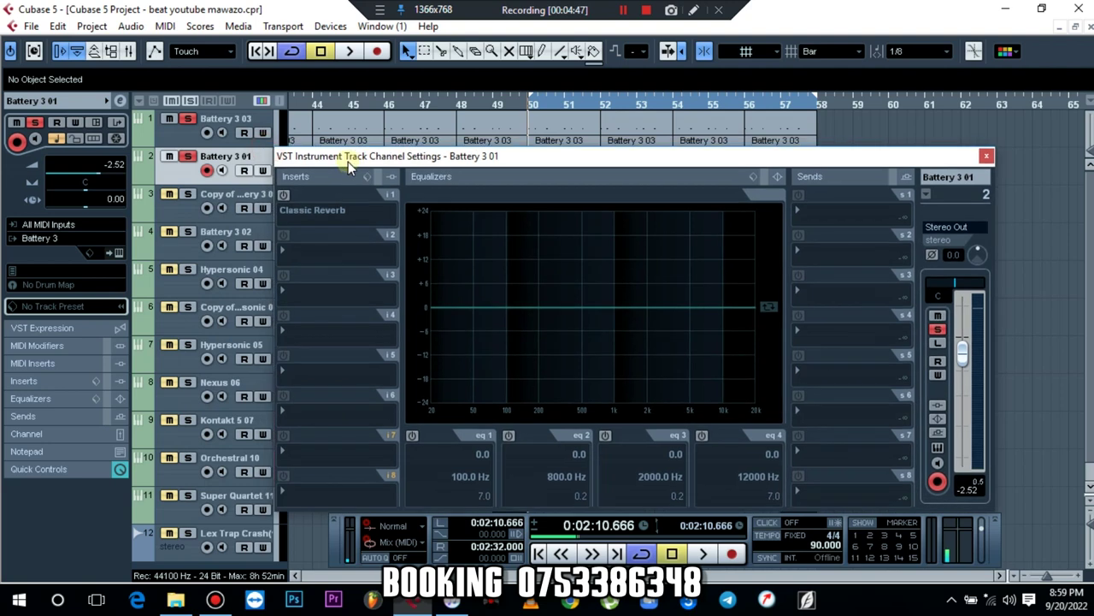
Step: Replace Classic Reverb in the first insert slot of Battery 3 01 with Kramer PIE Stereo, using the Snare Drum Norm Comp preset
left_click(302, 209)
mouse_move(413, 150)
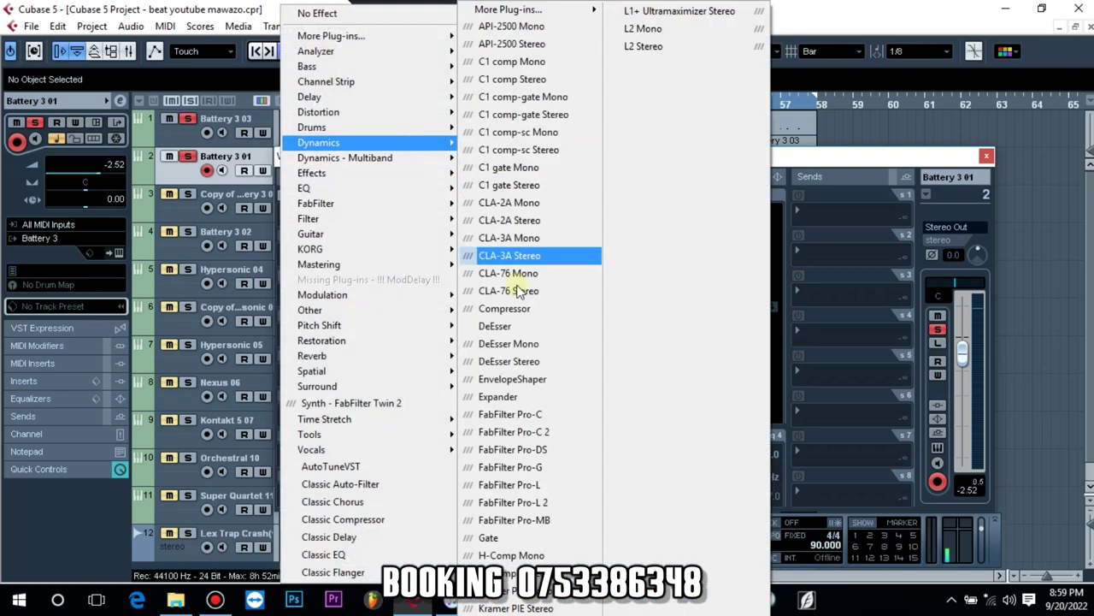
left_click(520, 608)
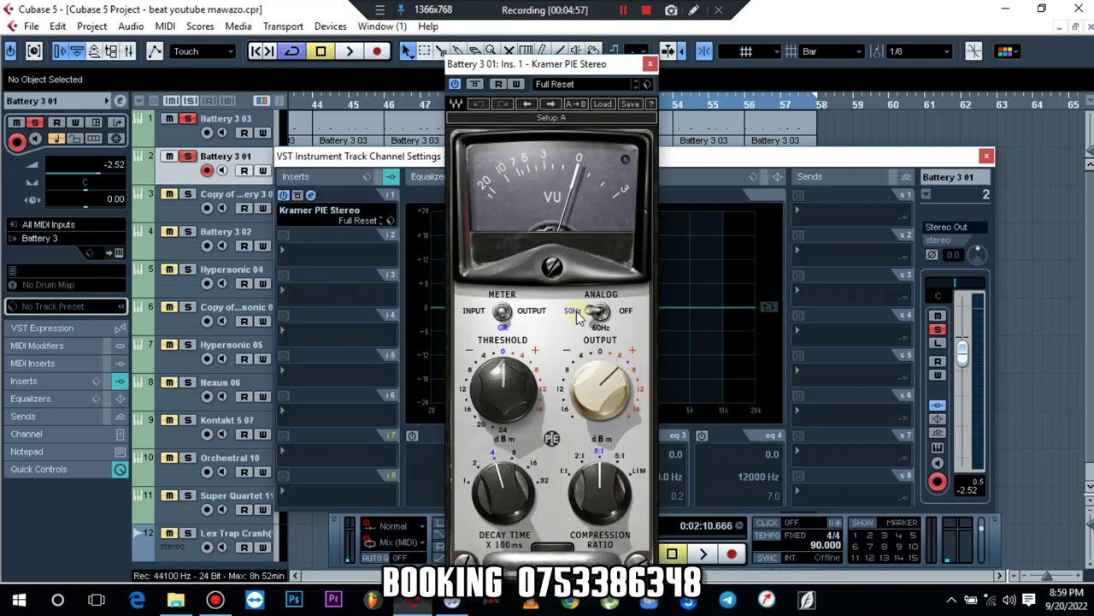
left_click(573, 85)
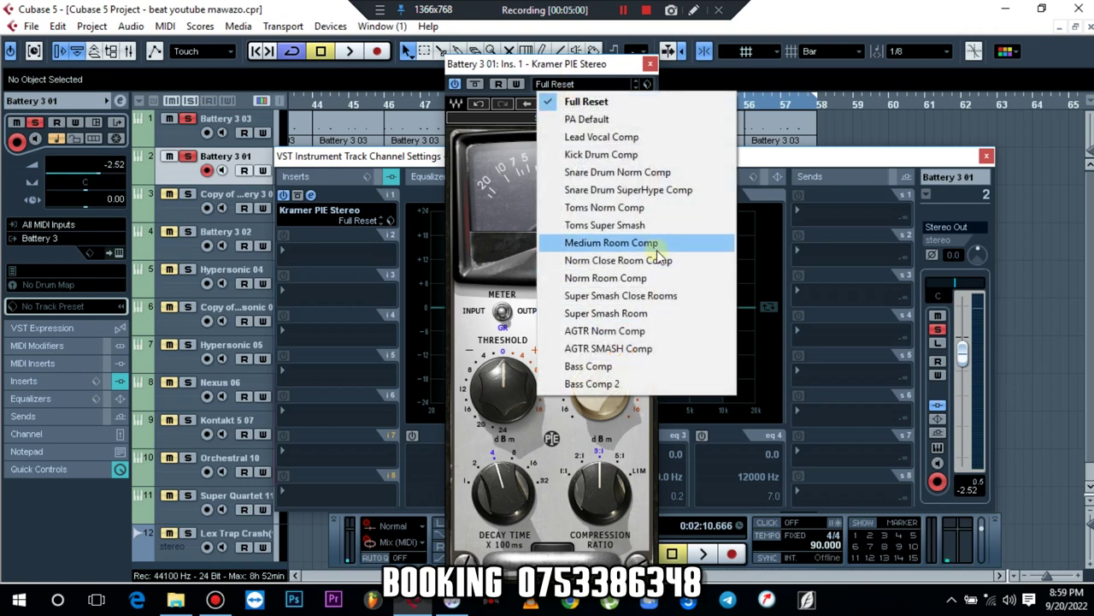
left_click(650, 174)
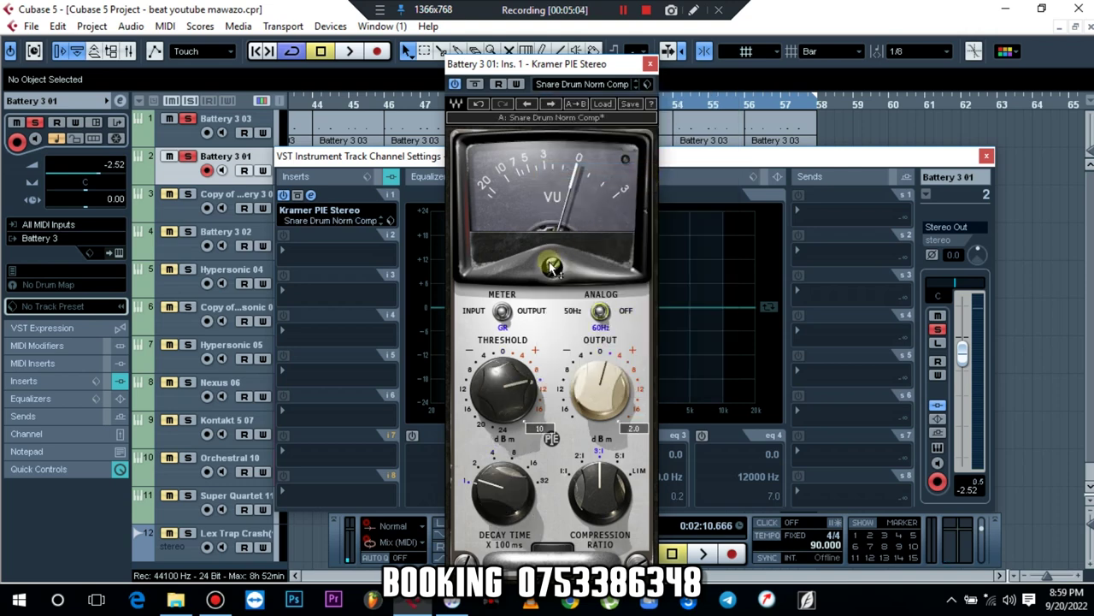
Step: During playback, turn the compressor's analog modelling off and lower its threshold, comparing it bypassed and active before closing it switched on
key("space")
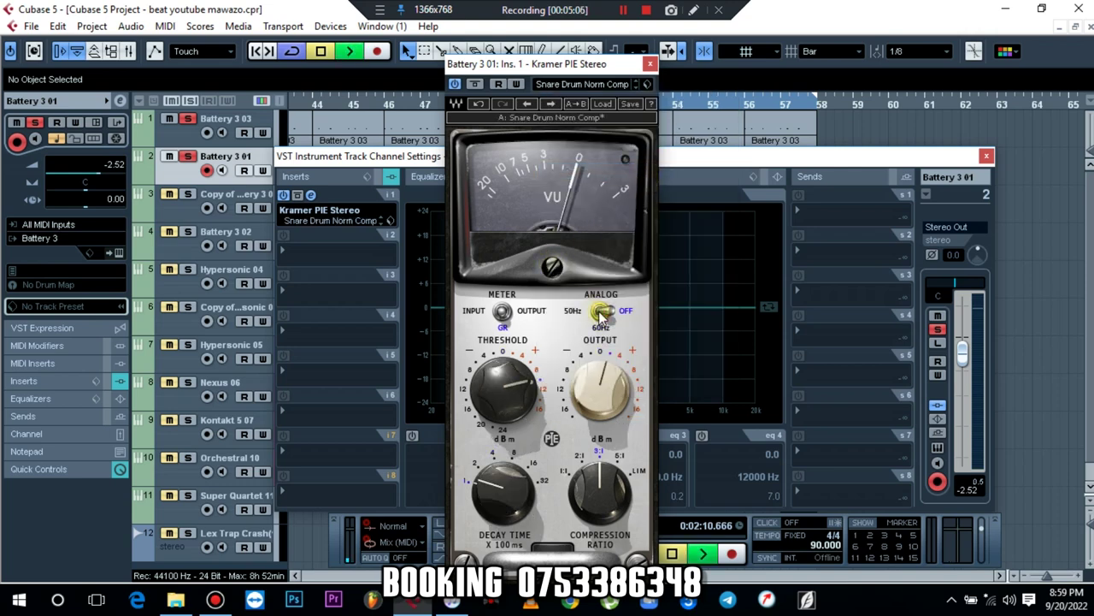
left_click_drag(515, 399, 515, 377)
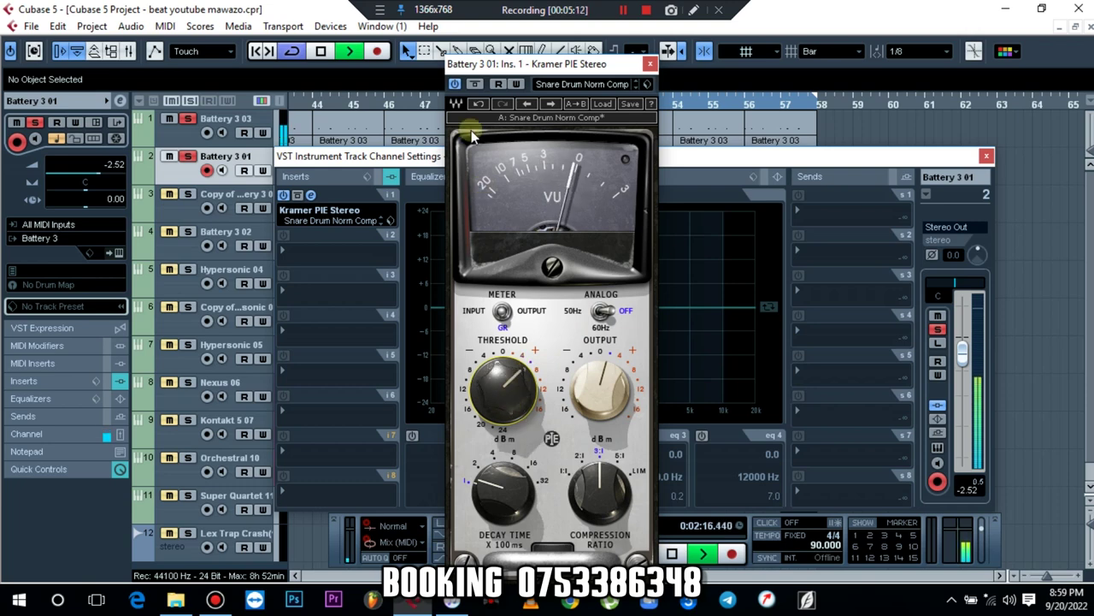
left_click(455, 83)
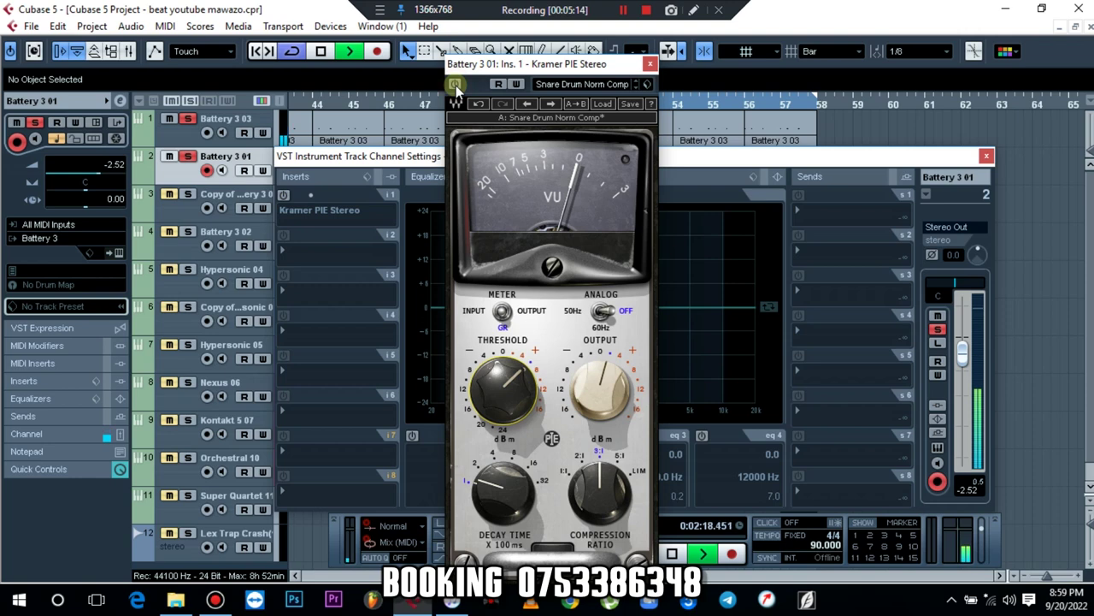
left_click(455, 84)
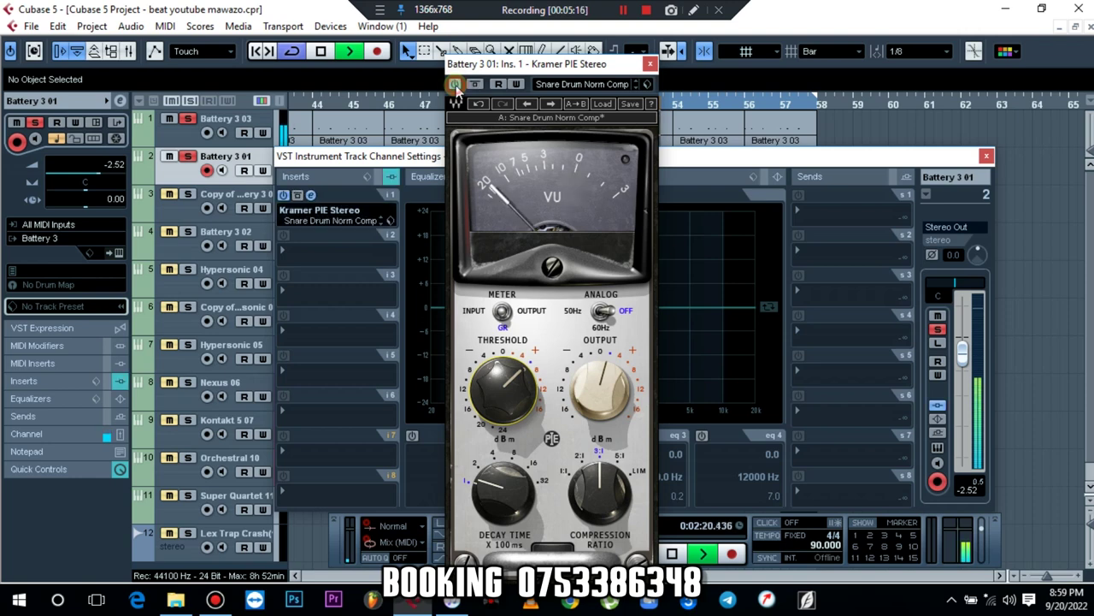
left_click(650, 65)
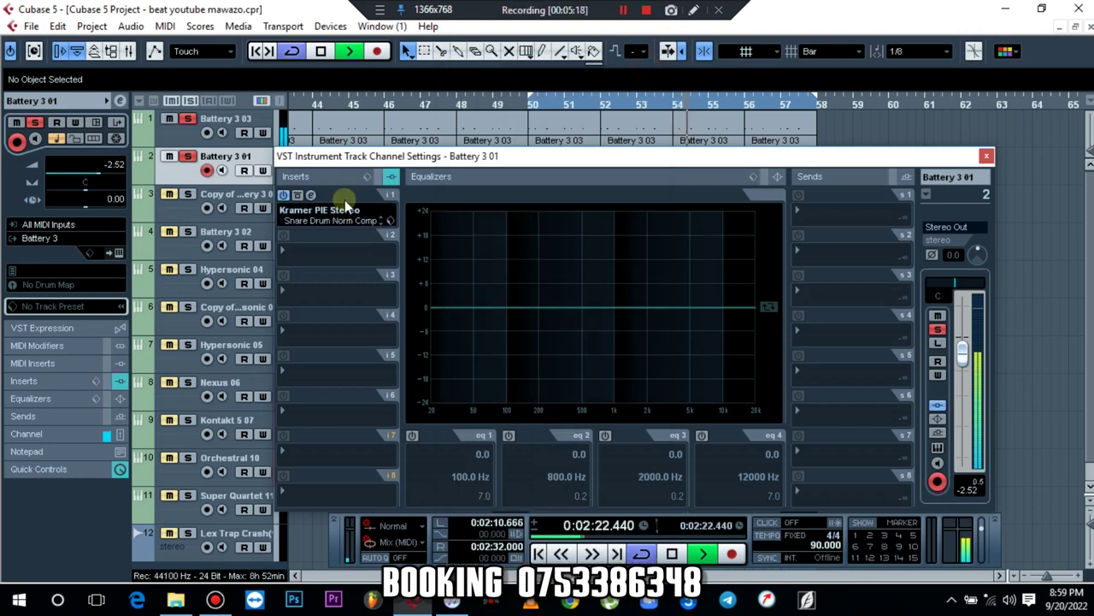
Step: Add Classic Reverb to the second insert slot of Battery 3 01 while the loop plays
left_click(315, 245)
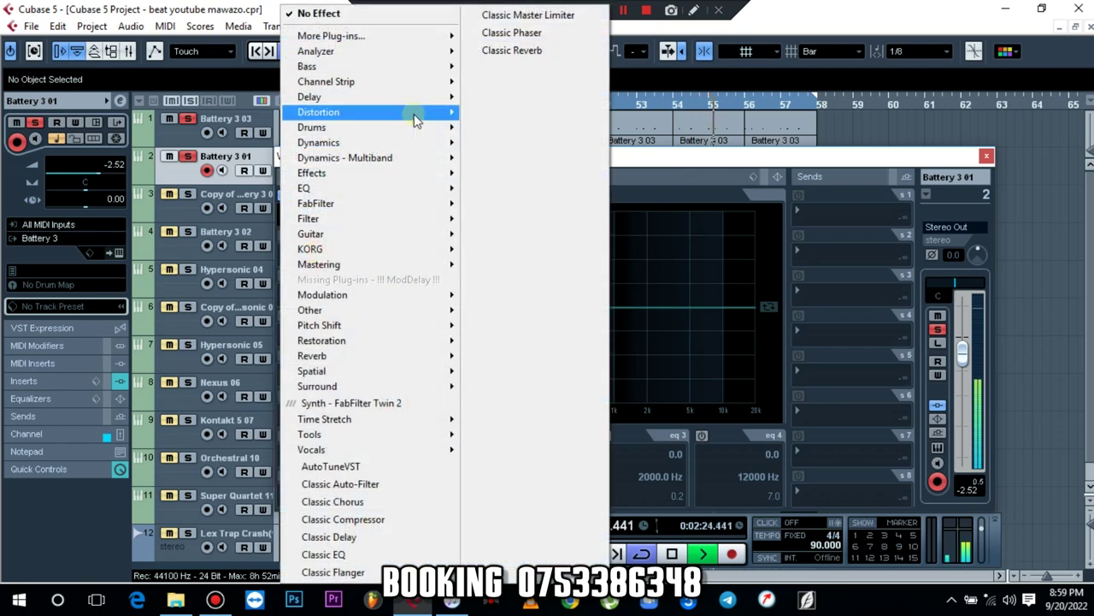
mouse_move(414, 114)
mouse_move(426, 47)
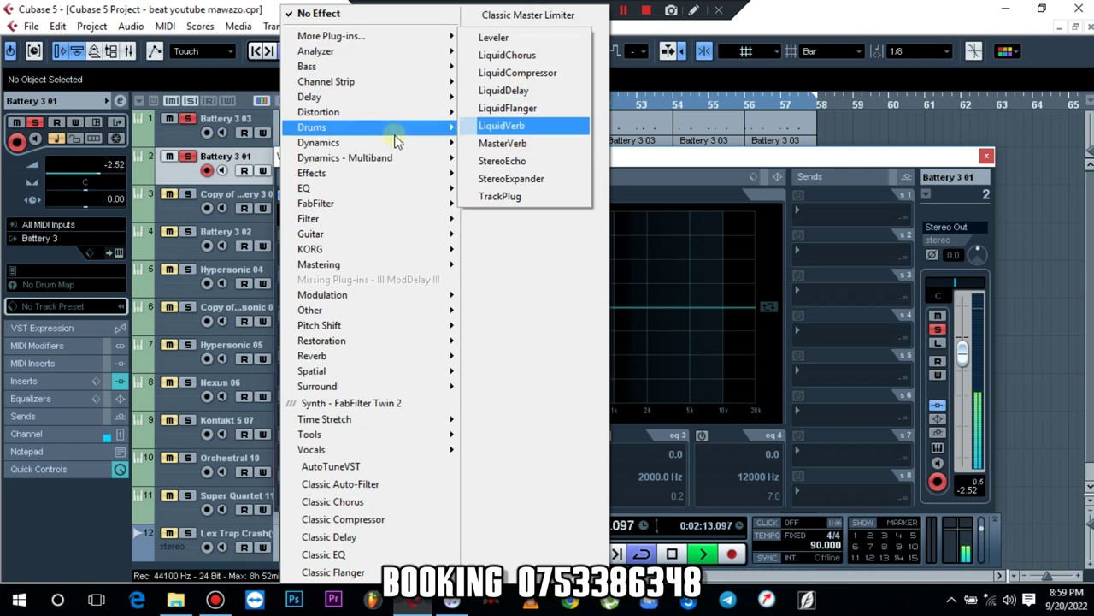
mouse_move(389, 130)
left_click(518, 50)
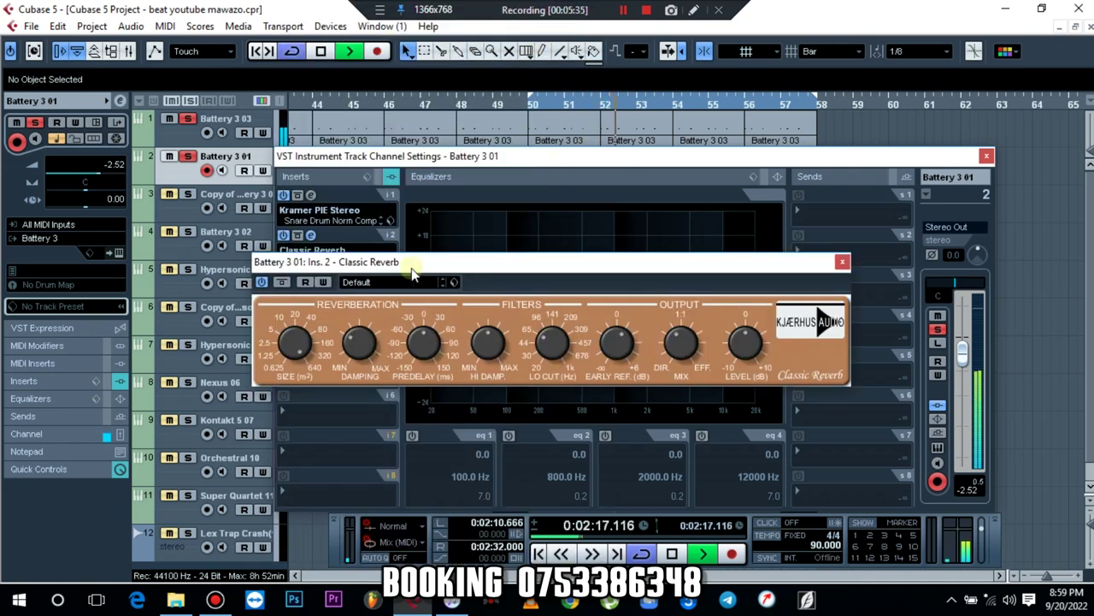
Step: Load the Drums Room (Send) preset in Classic Reverb, set its mix to about 1.7:0.28, and close the plug-in
left_click(372, 282)
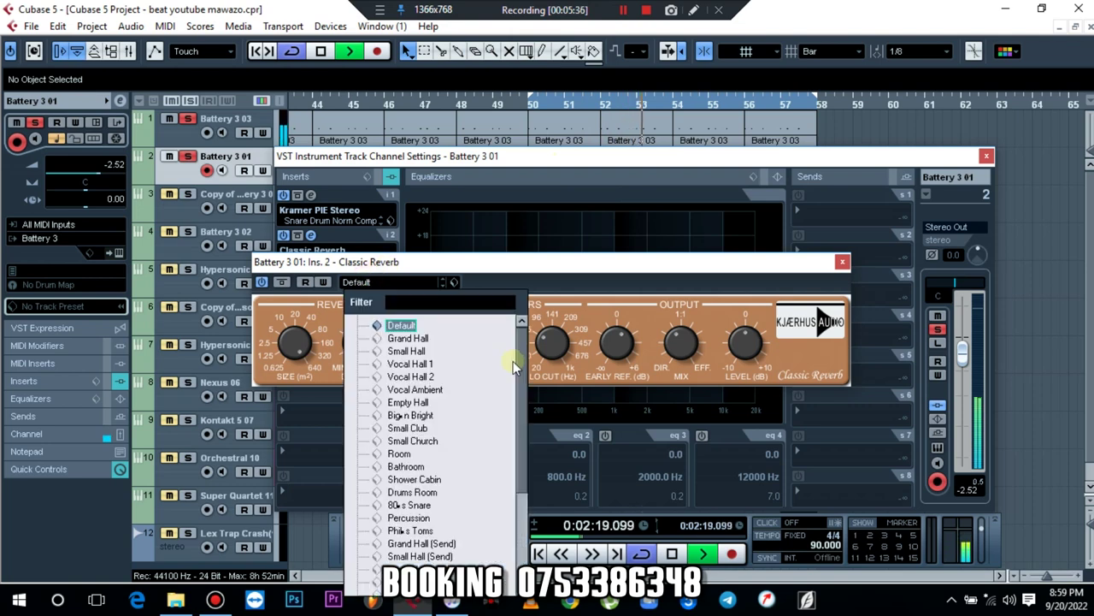
scroll(518, 475, "down", 4)
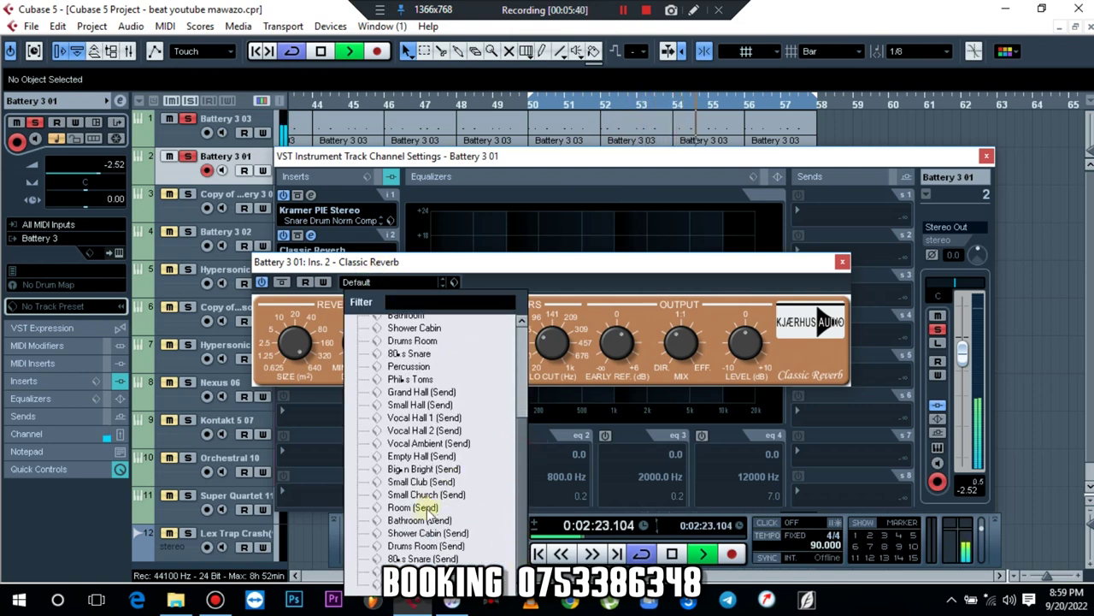
left_click(425, 546)
left_click(564, 272)
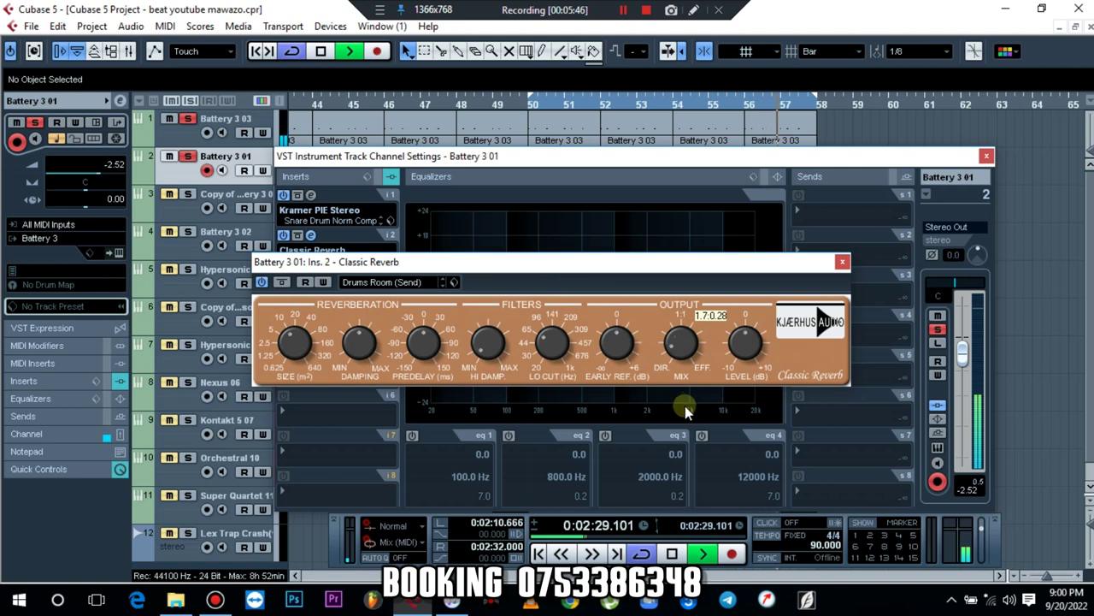
left_click(842, 261)
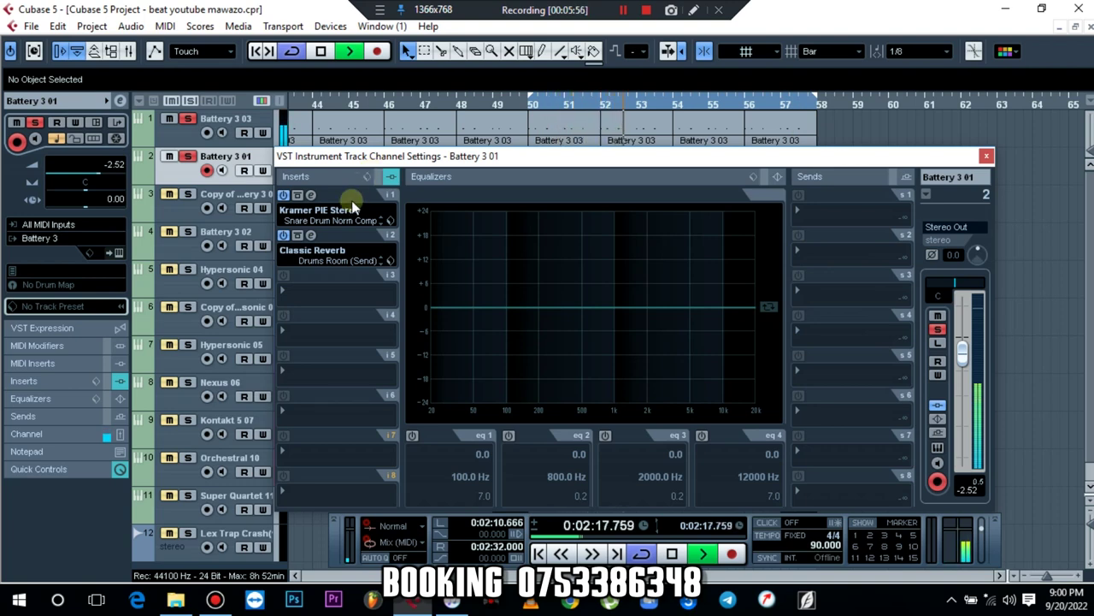
Step: Reopen Kramer PIE Stereo to review its decay time setting, and close the plug-in again
left_click(311, 195)
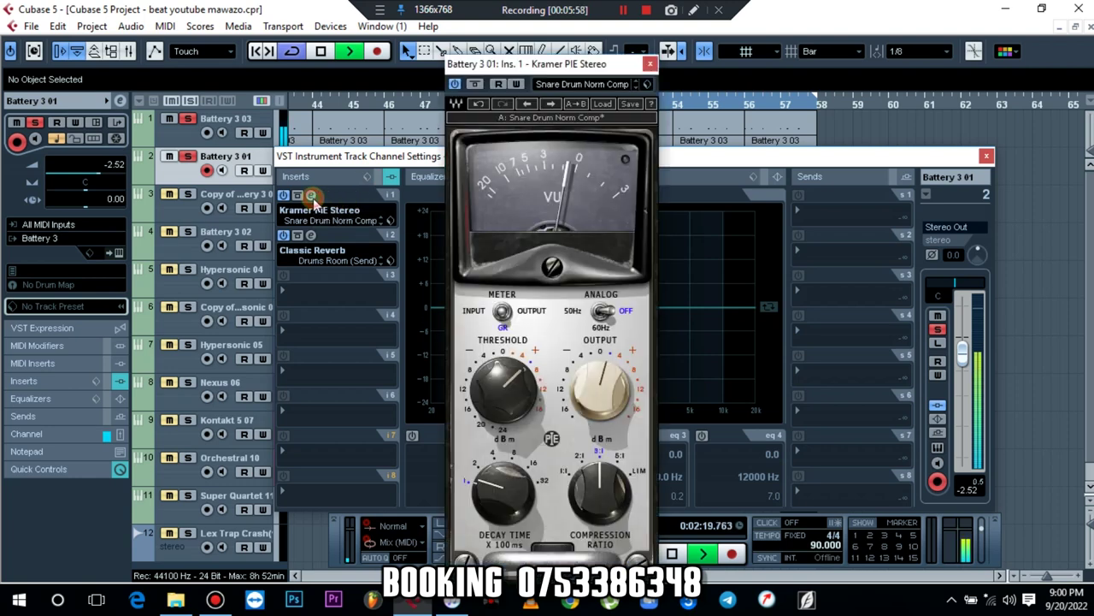
mouse_move(505, 494)
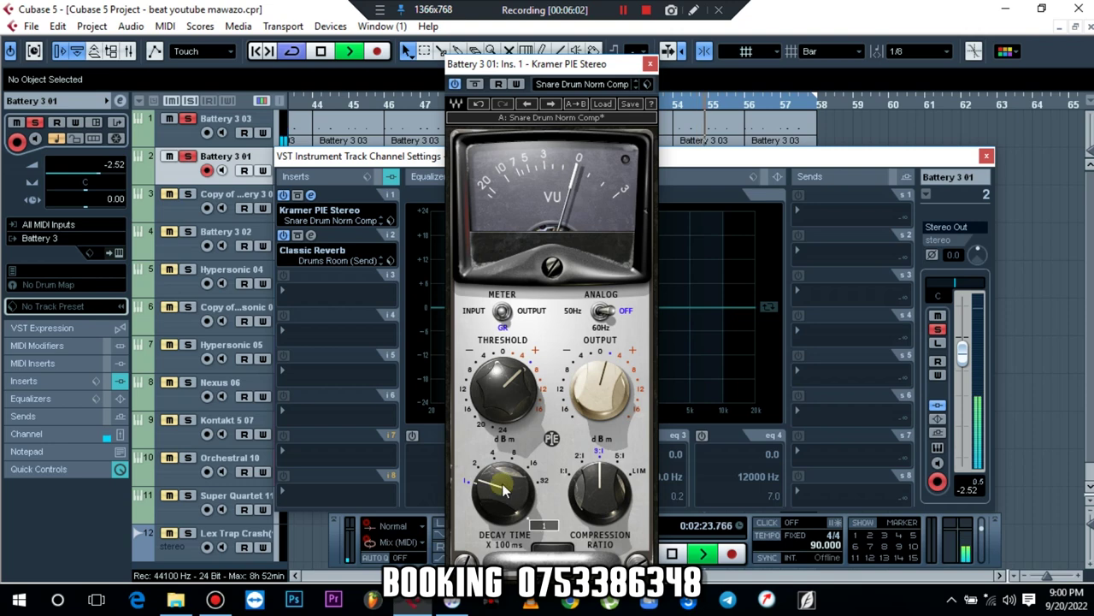
left_click(650, 64)
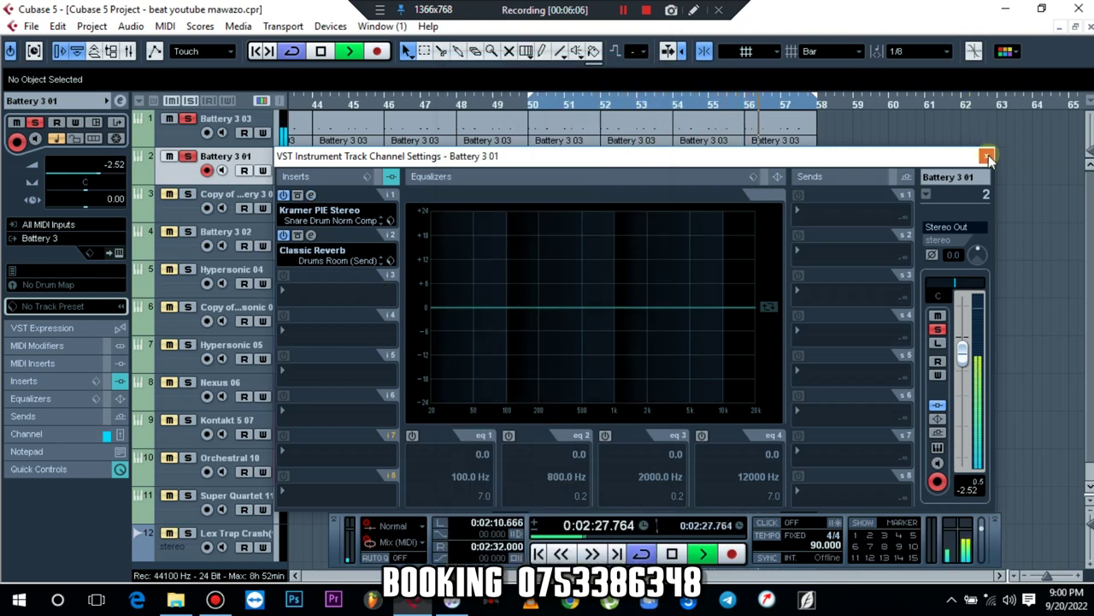
Step: Try Classic Chorus in the third insert slot of Battery 3 01 and browse its presets
left_click(320, 297)
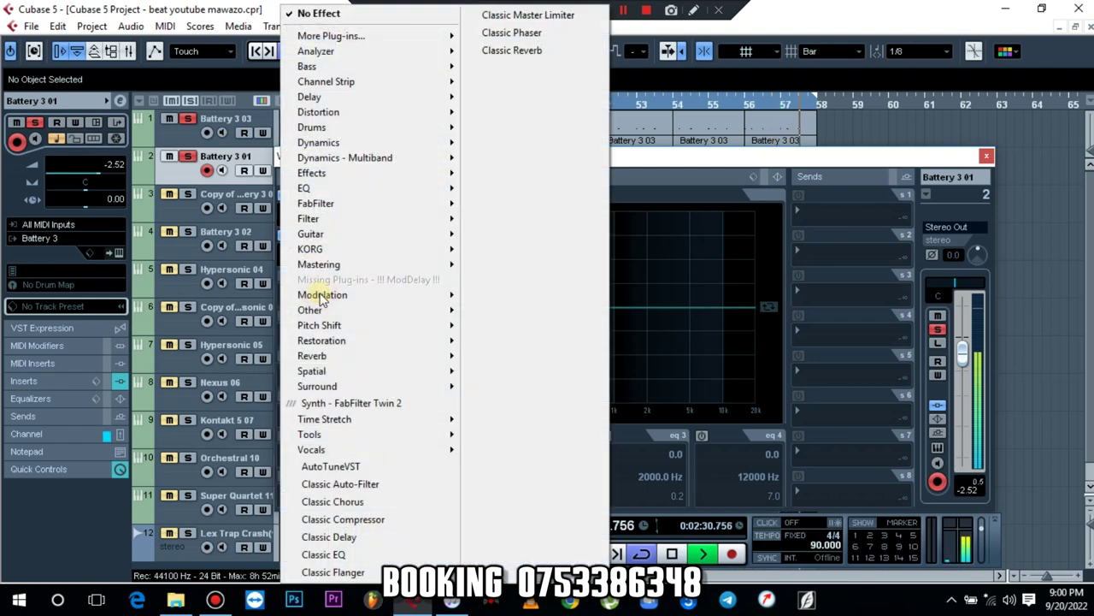
left_click(377, 506)
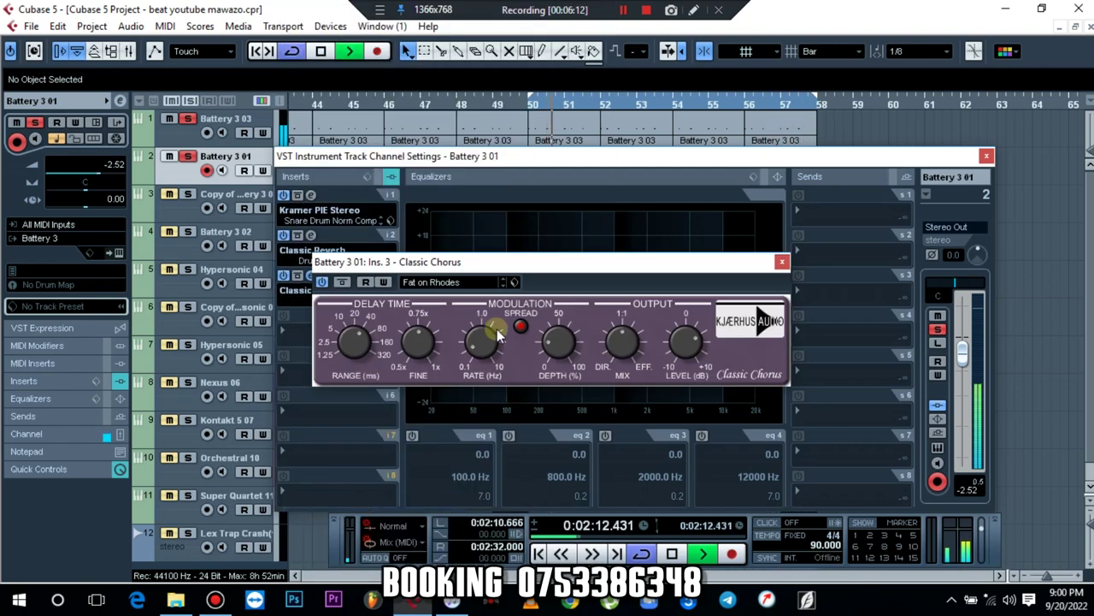
left_click(437, 287)
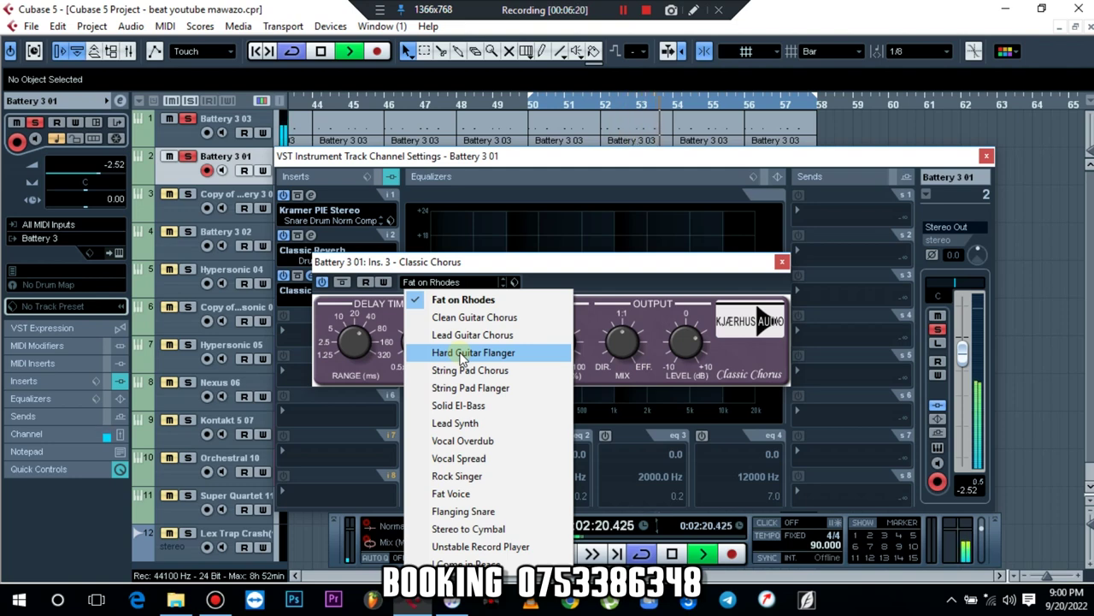
left_click(464, 264)
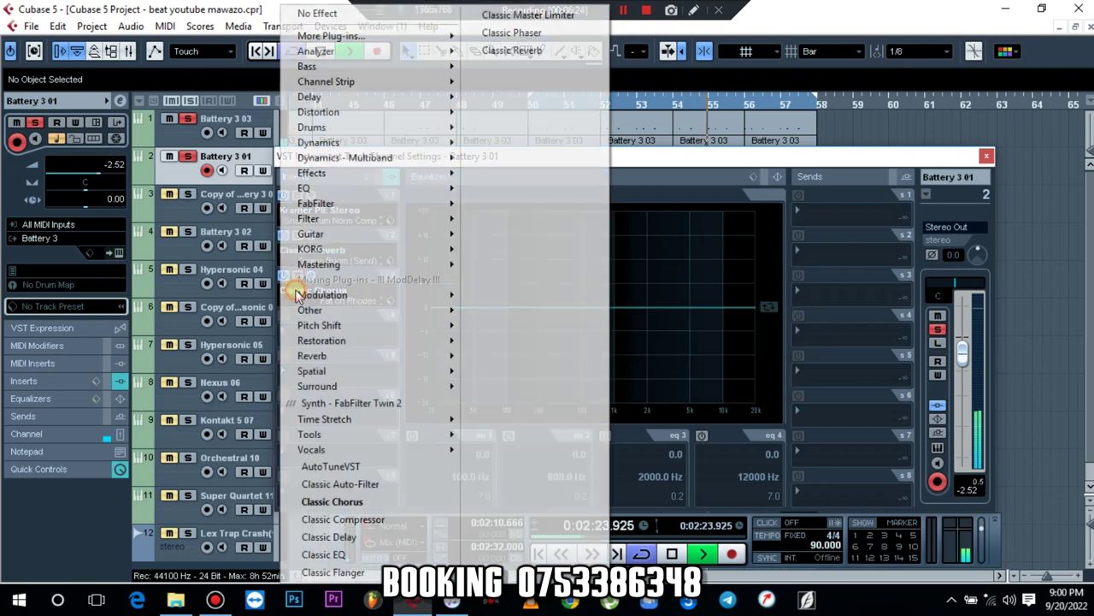
Step: Replace Classic Chorus in the third insert slot with the Chorus modulation plug-in
left_click(295, 290)
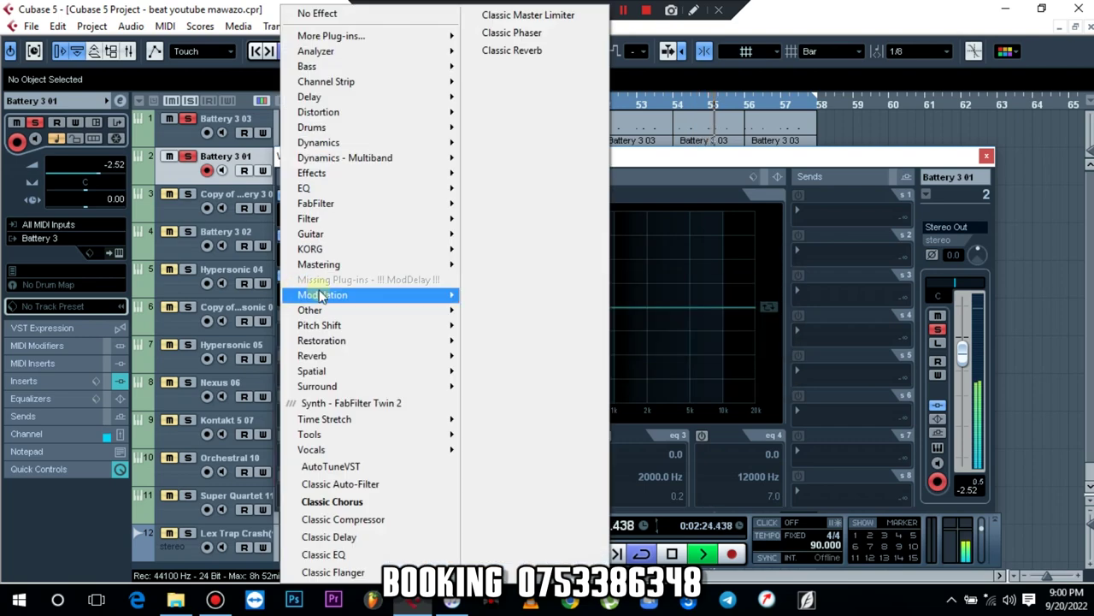
mouse_move(407, 329)
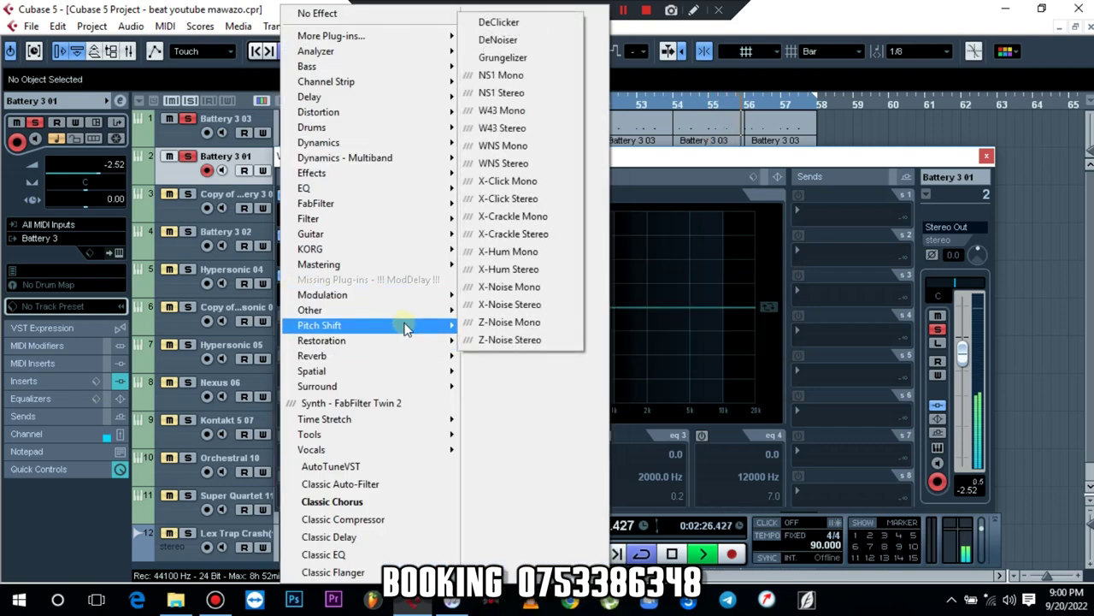
mouse_move(419, 267)
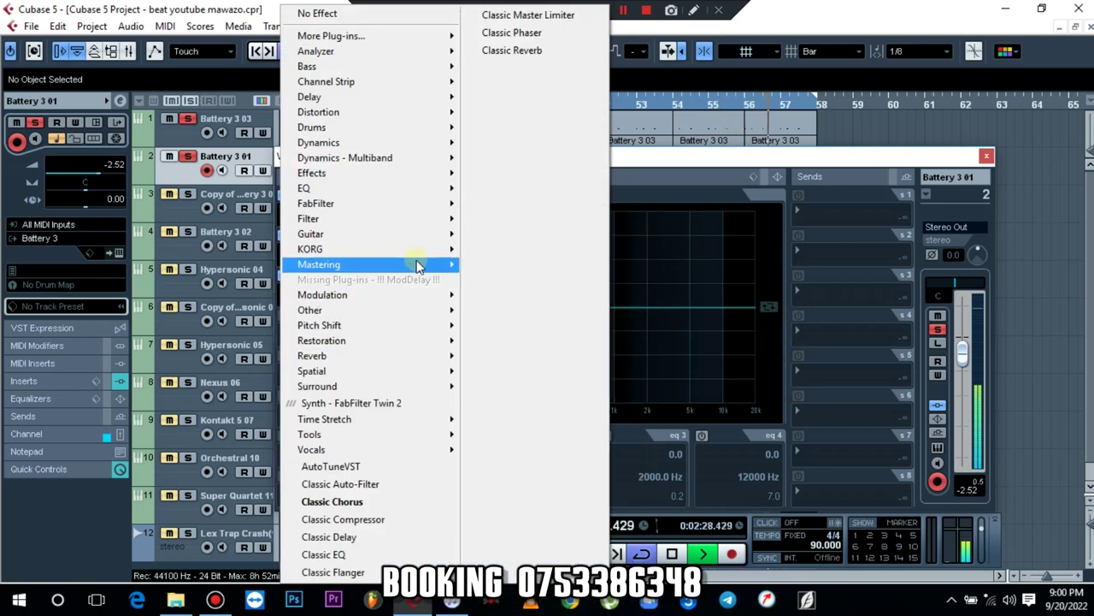
mouse_move(434, 299)
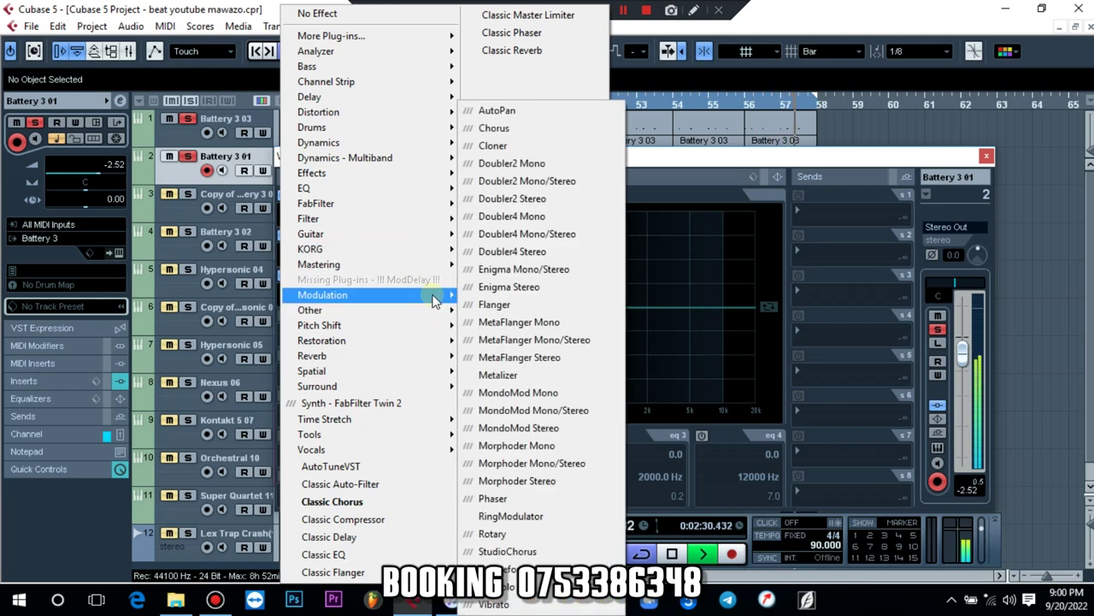
left_click(537, 123)
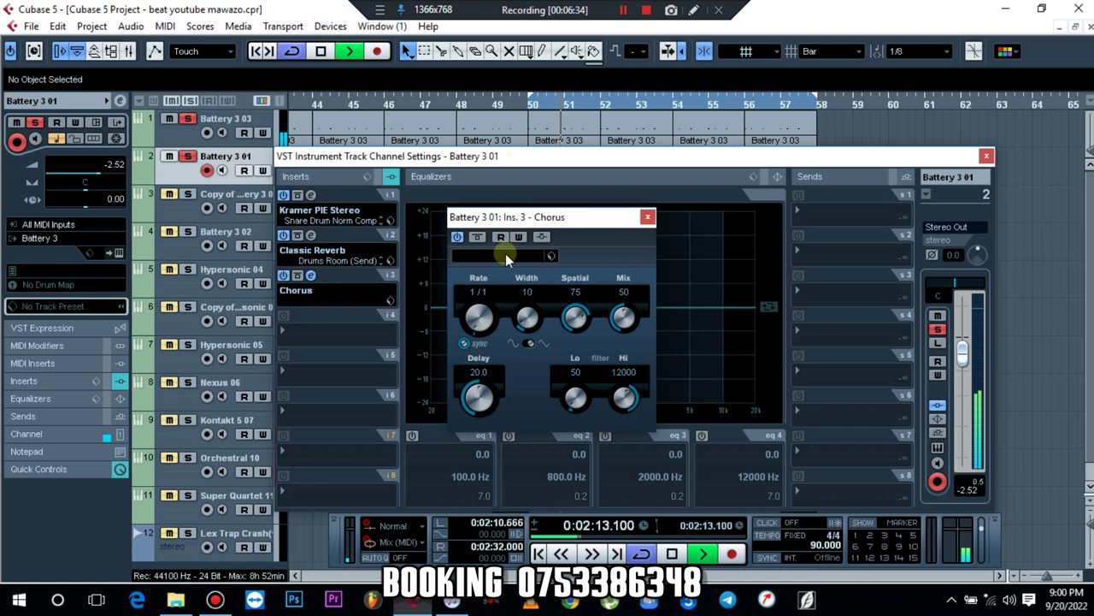
Step: Audition the Chorus presets 90s HipHop Drums, Weired Drums and Drum Doubling during playback, and choose 90s HipHop Drums
left_click(505, 253)
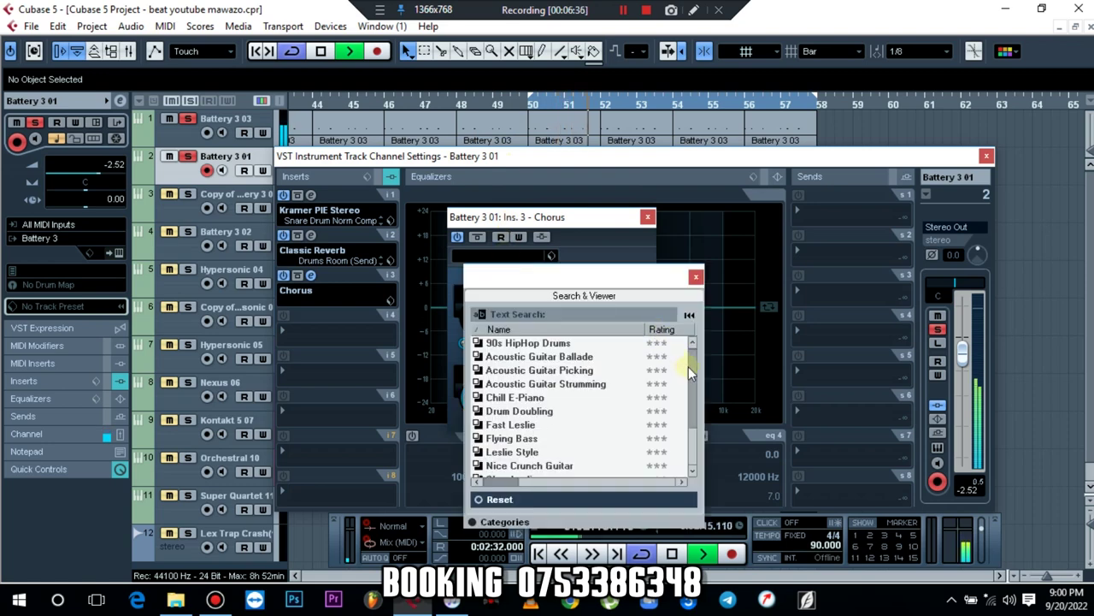
left_click(555, 342)
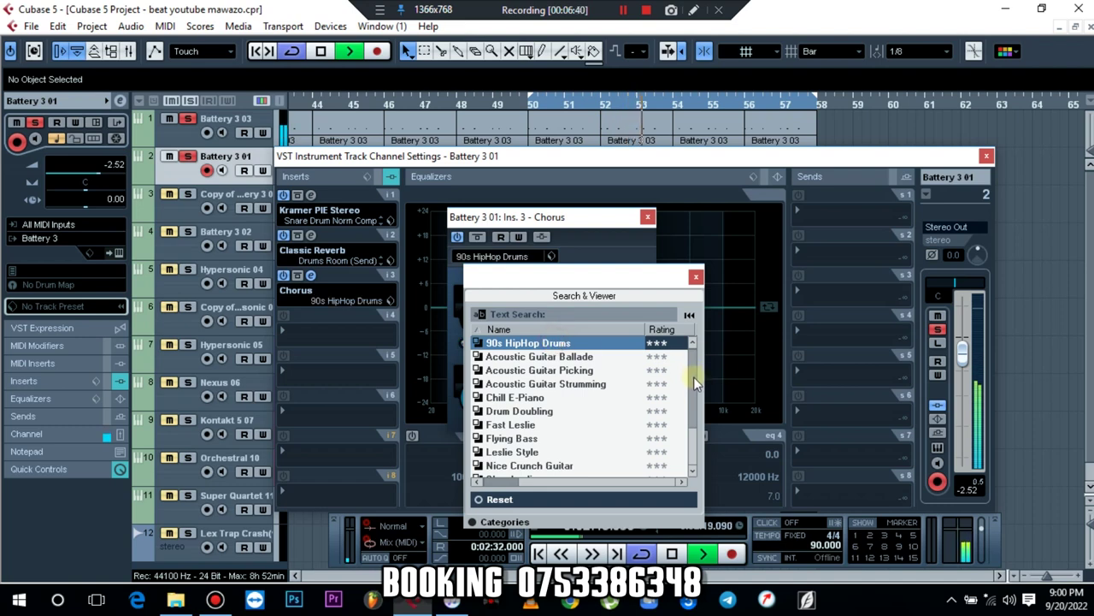
left_click_drag(693, 383, 698, 423)
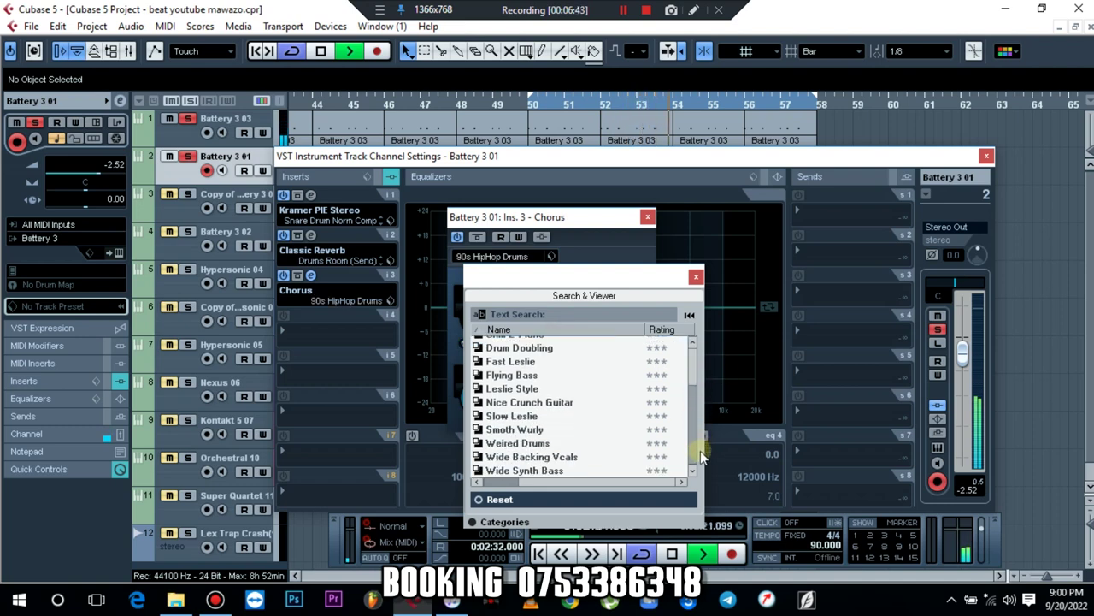
left_click(518, 443)
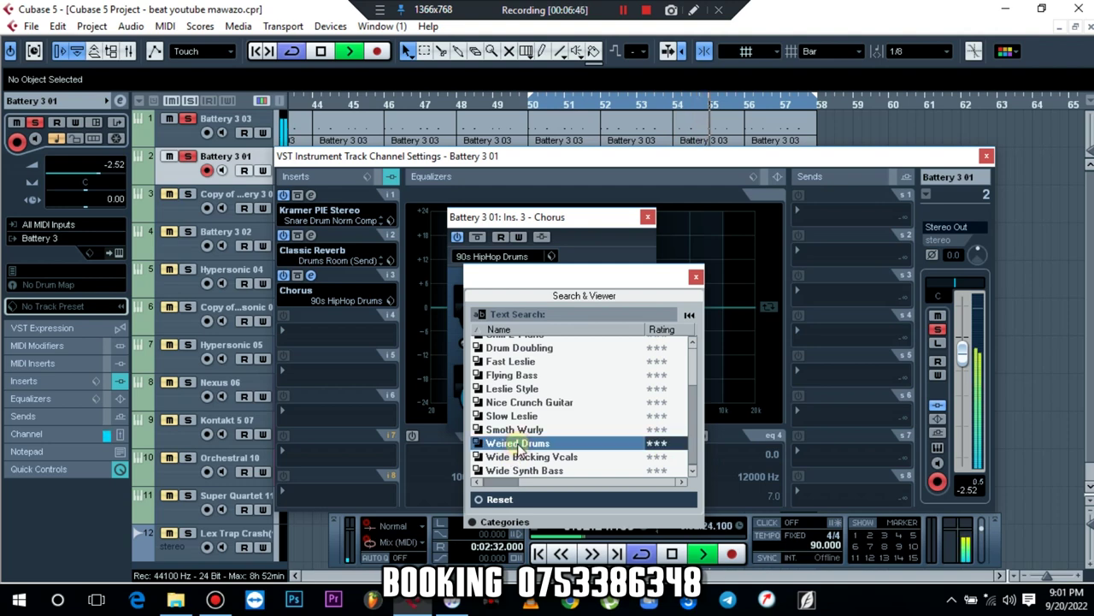
left_click(551, 349)
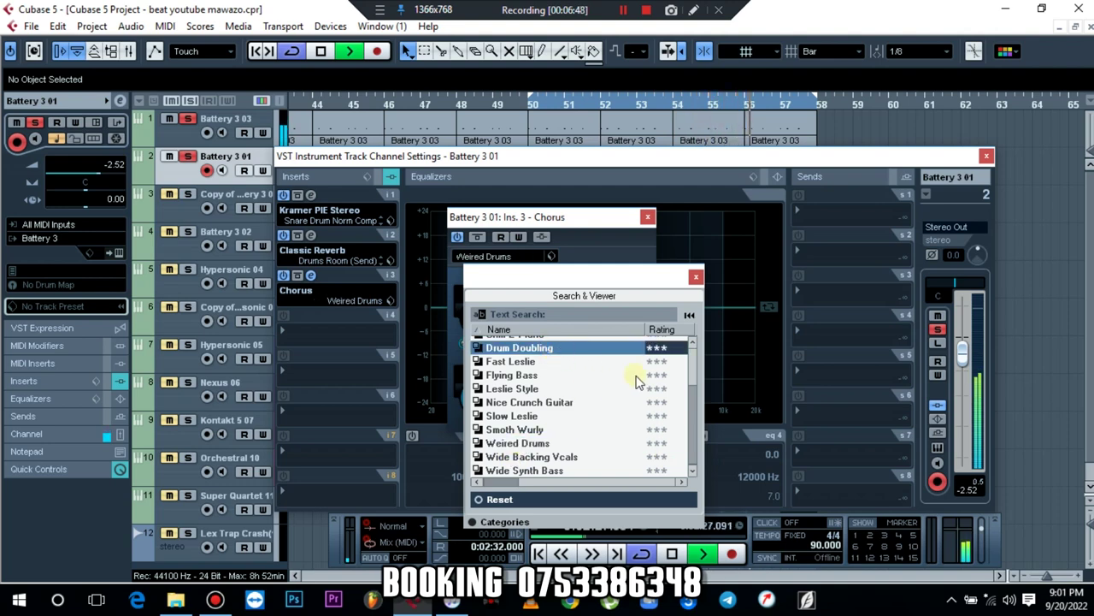
left_click_drag(689, 389, 684, 320)
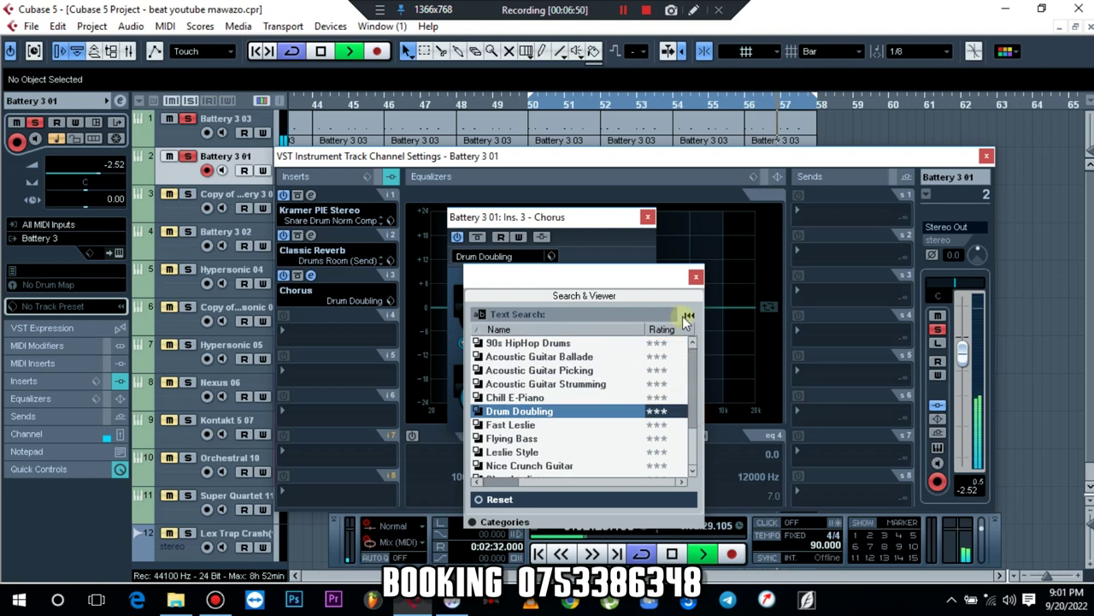
left_click(537, 343)
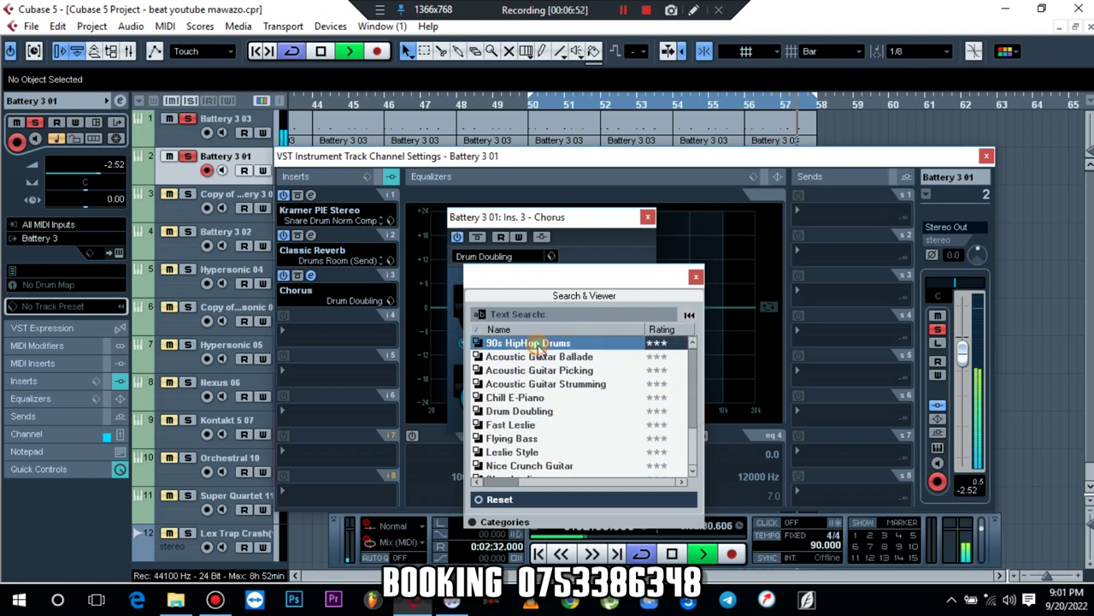
Step: Close the preset browser and the Chorus plug-in, and stop playback
left_click(696, 276)
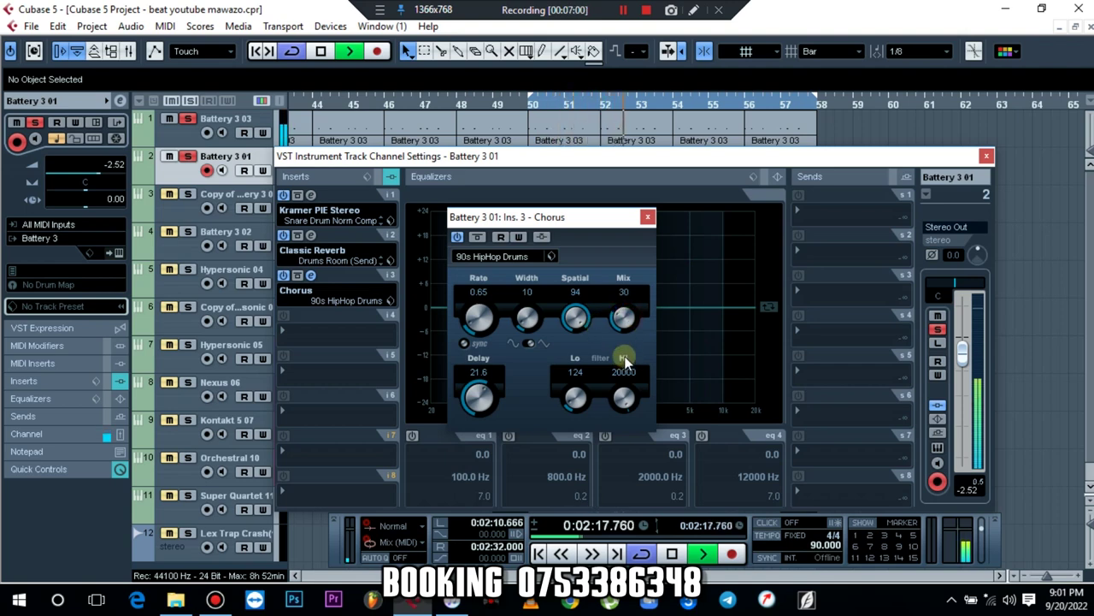
left_click(648, 216)
key("space")
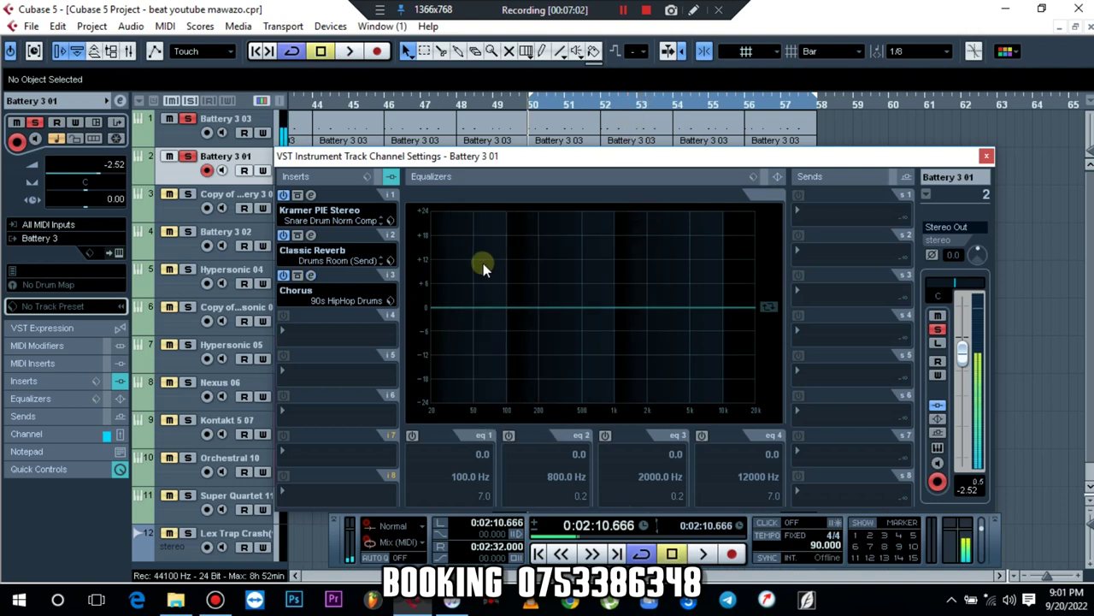
Step: Enable EQ band 2 on Battery 3 01 with Q 12, cut 2659 Hz by 6.1 dB during playback, and close the channel settings
left_click(510, 436)
left_click_drag(557, 506, 404, 513)
key("space")
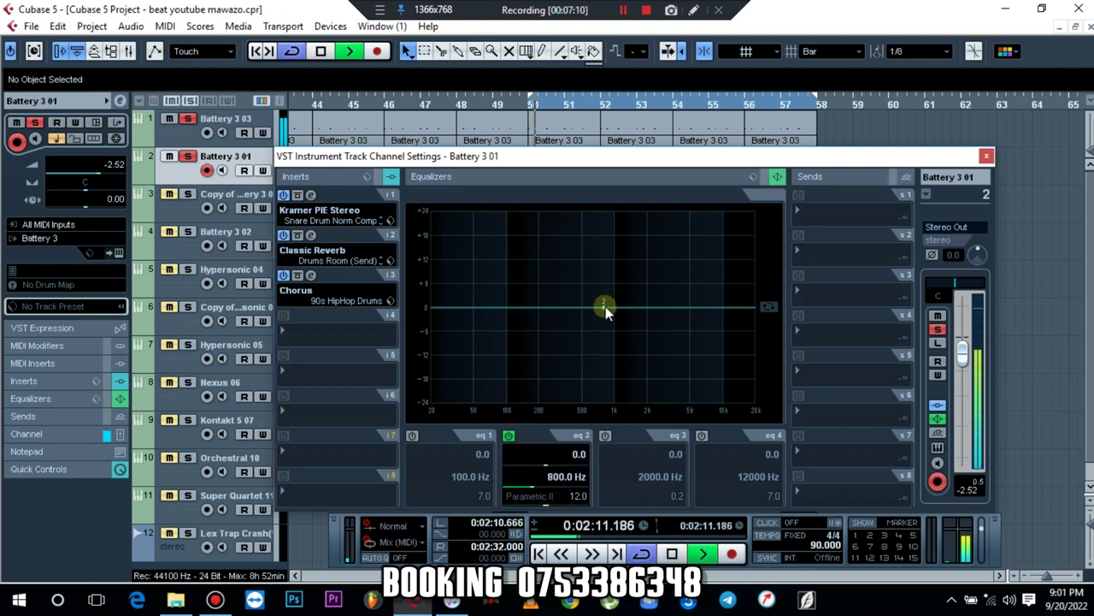
left_click_drag(604, 306, 661, 202)
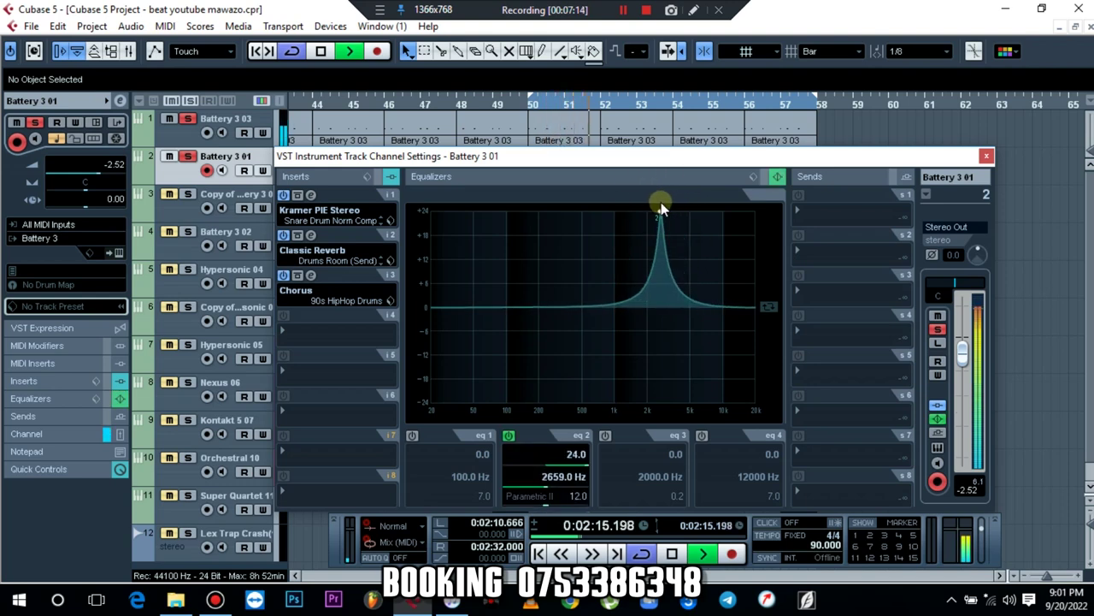
scroll(538, 464, "down", 15)
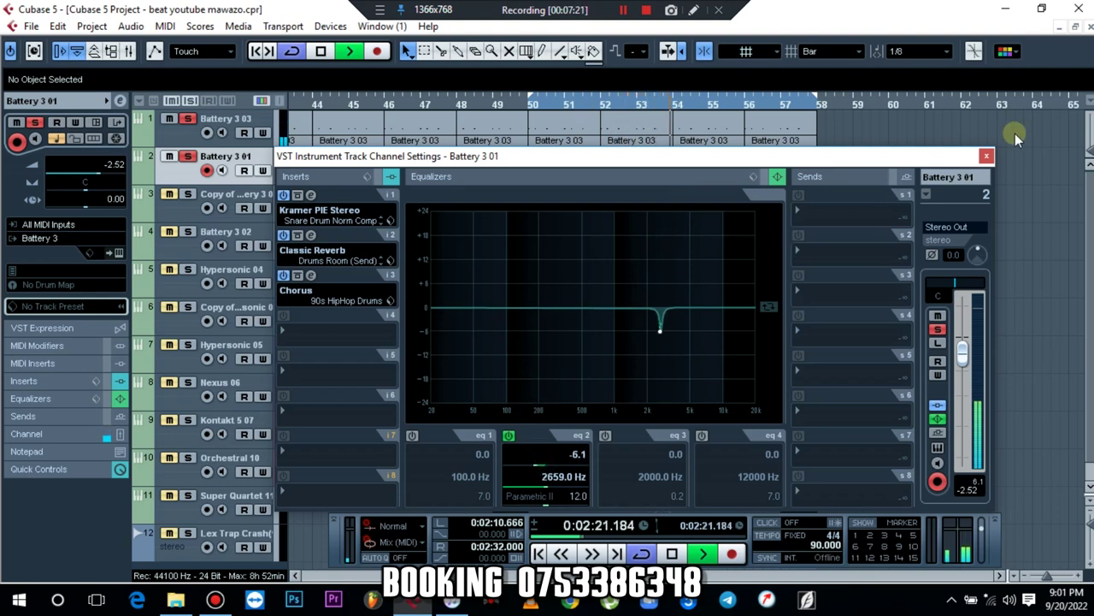
left_click(986, 156)
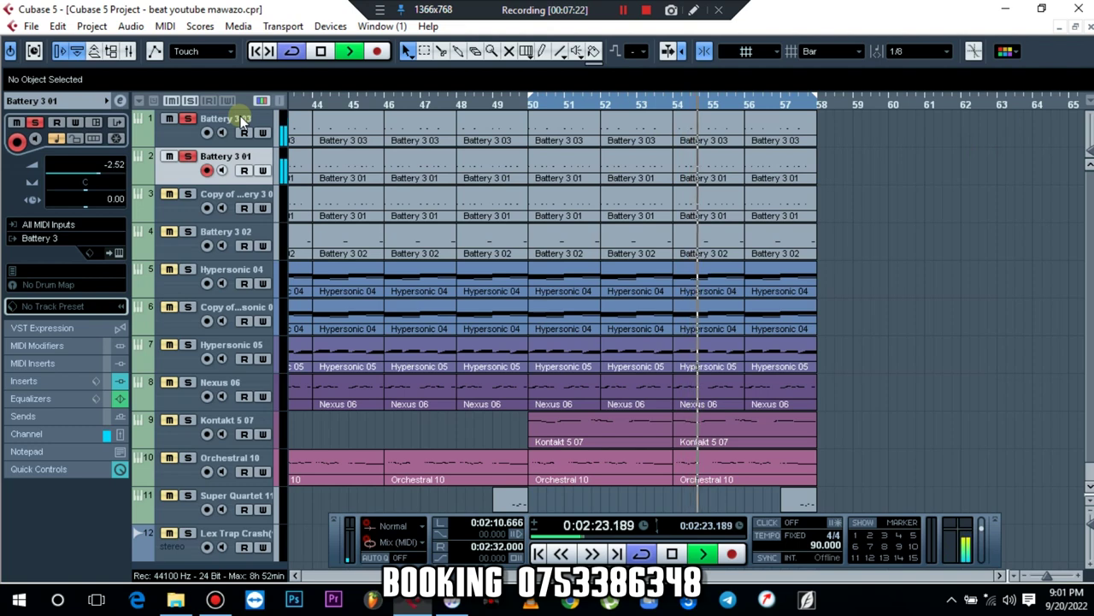
Step: Solo Copy of Battery 3 01 and load Classic Reverb in its first insert slot
left_click(188, 196)
left_click(186, 212)
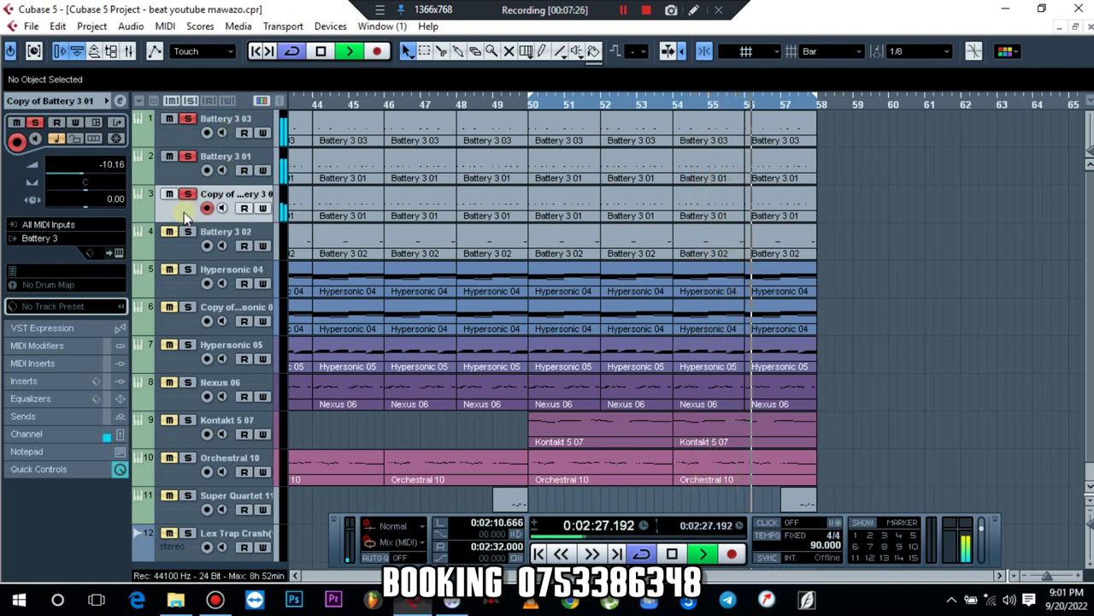
left_click(122, 100)
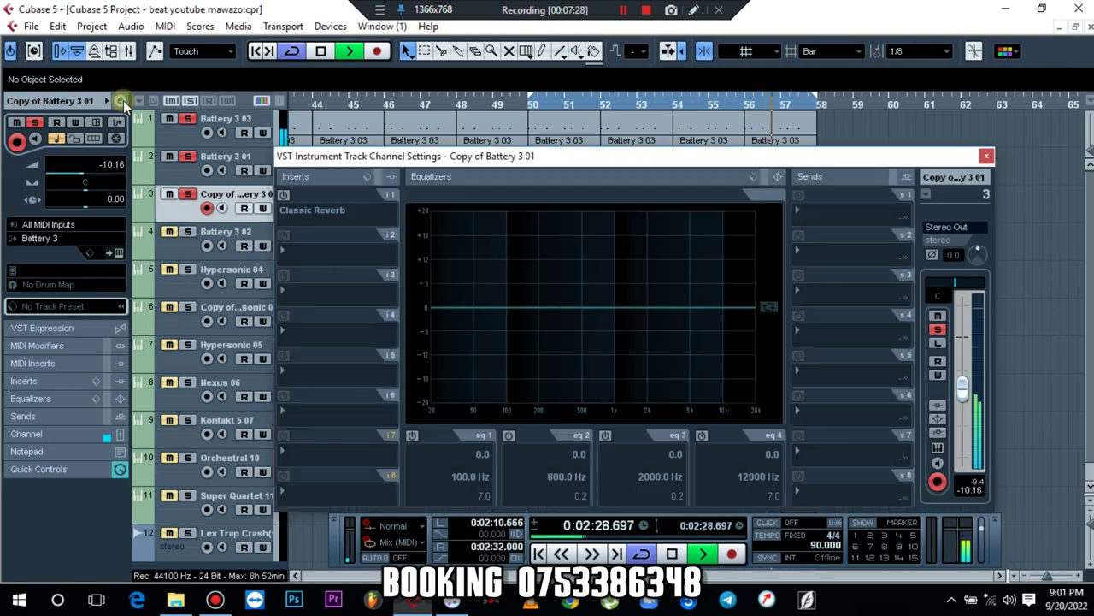
left_click(302, 211)
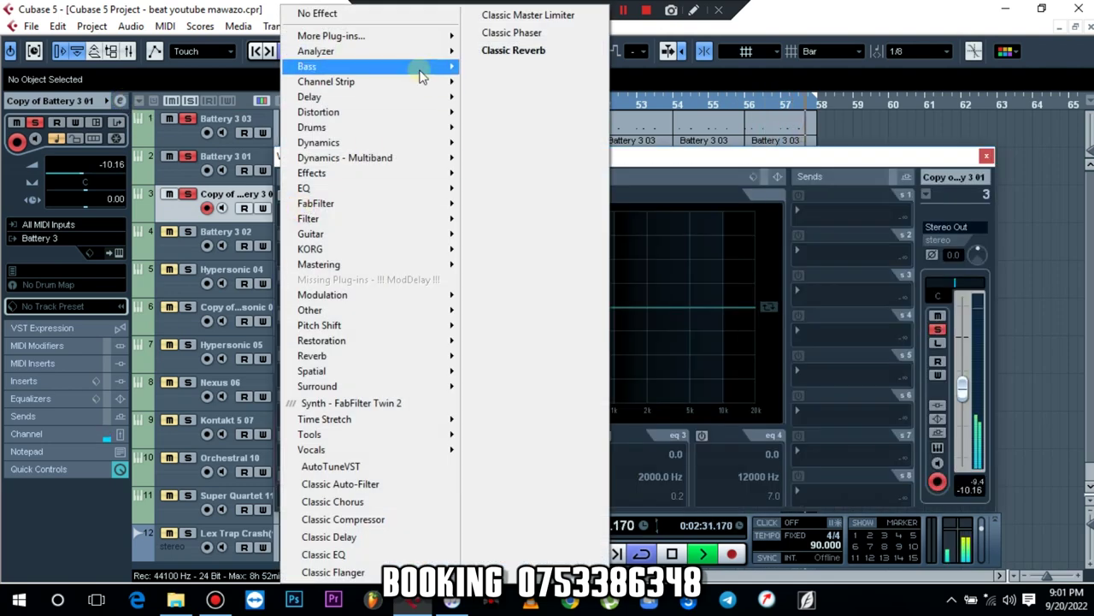
left_click(518, 49)
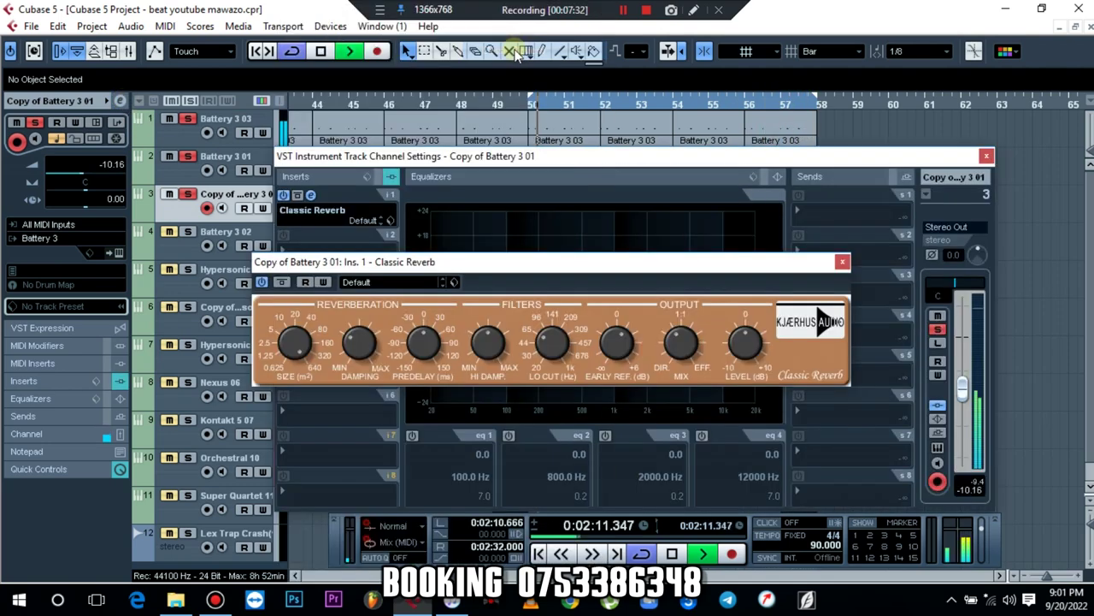
Step: Apply the Drums Room (Send) preset to Classic Reverb, reduce its mix towards the direct signal, and close the plug-in and channel settings
left_click(359, 282)
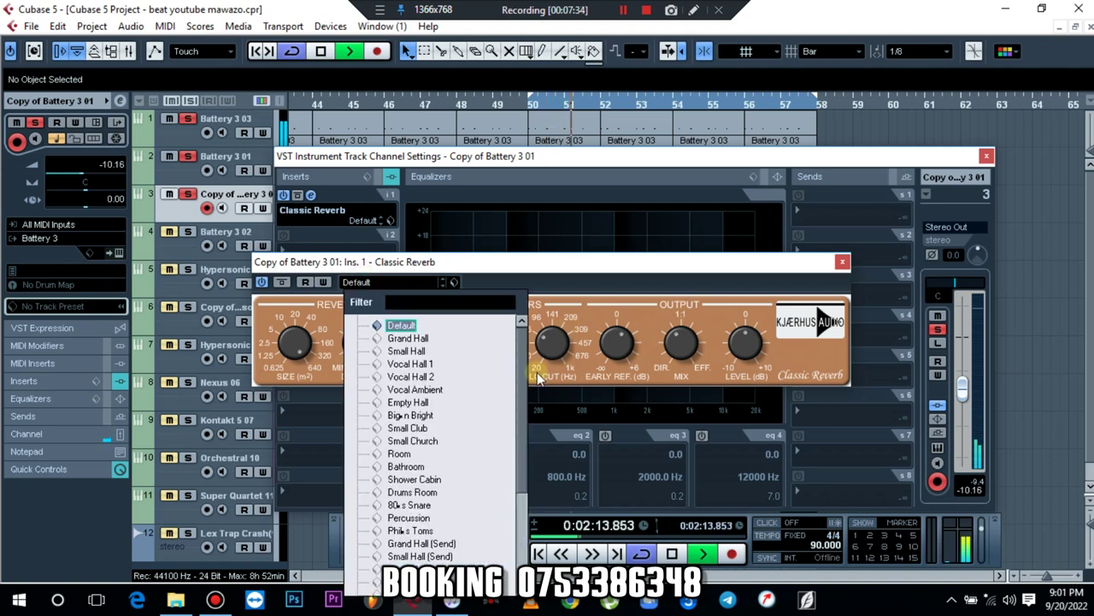
scroll(523, 385, "down", 4)
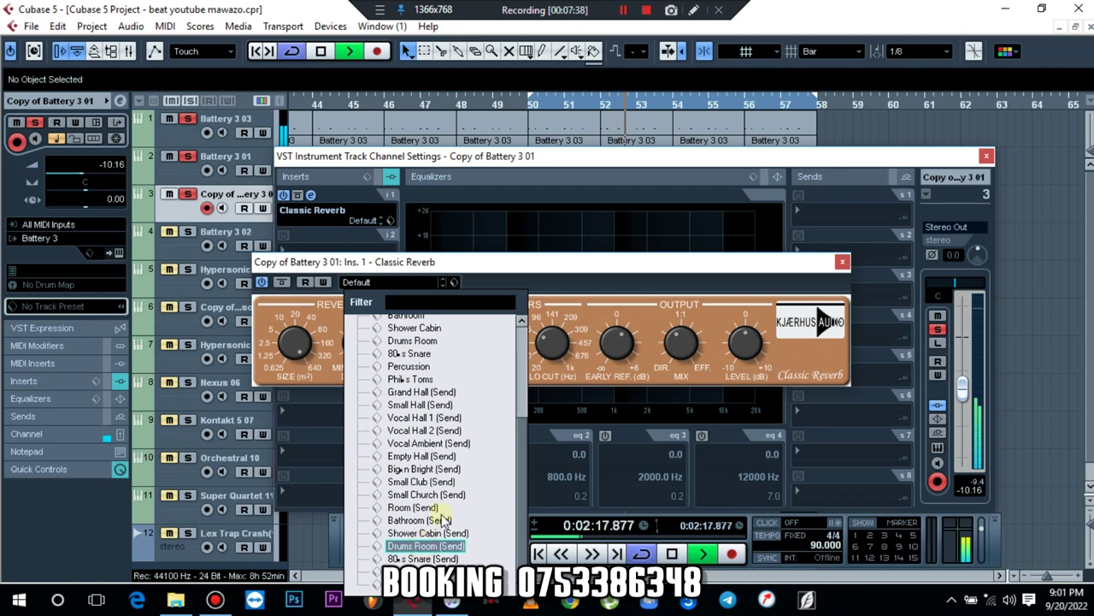
left_click(422, 545)
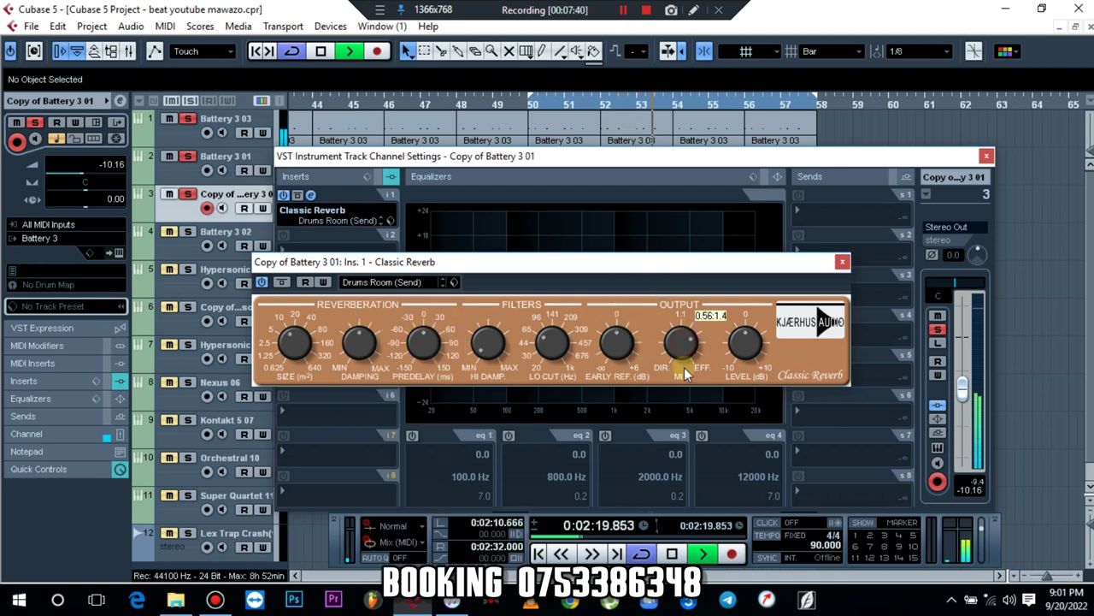
left_click_drag(684, 367, 687, 402)
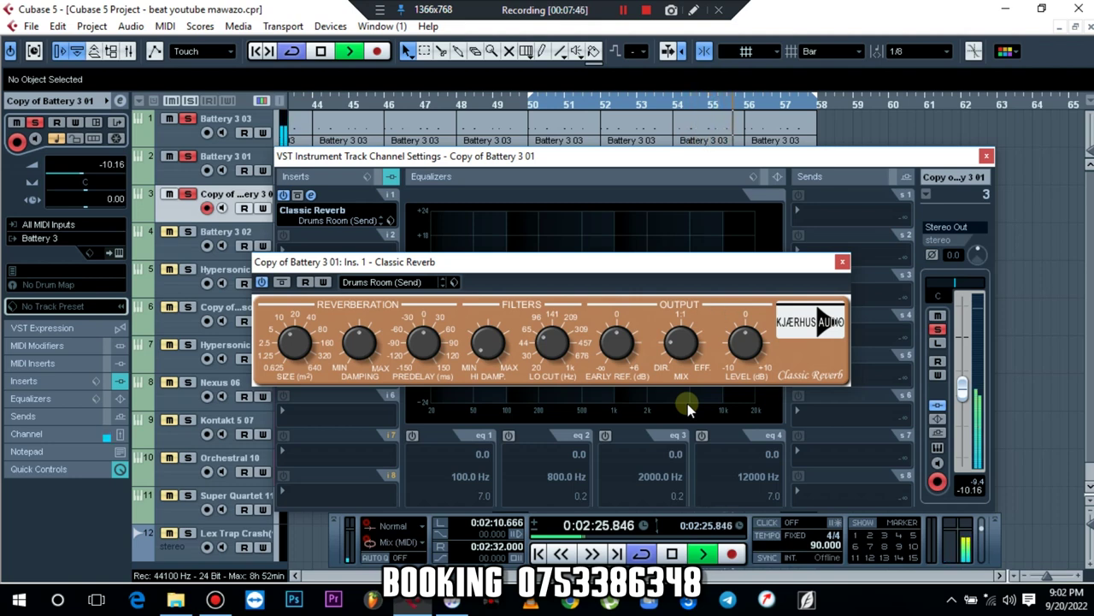
left_click(843, 263)
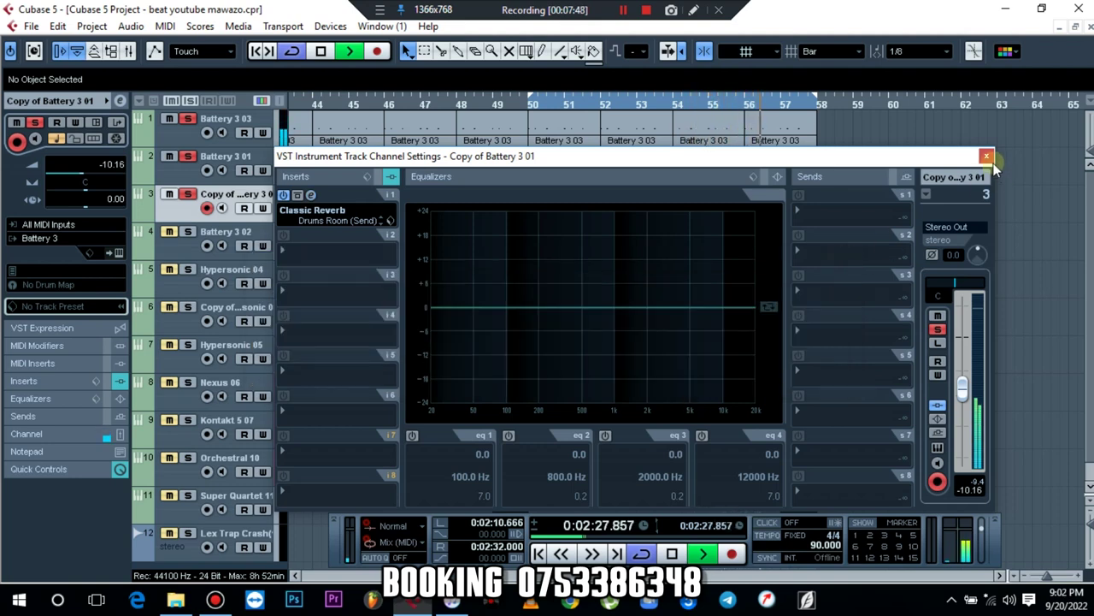
left_click(988, 156)
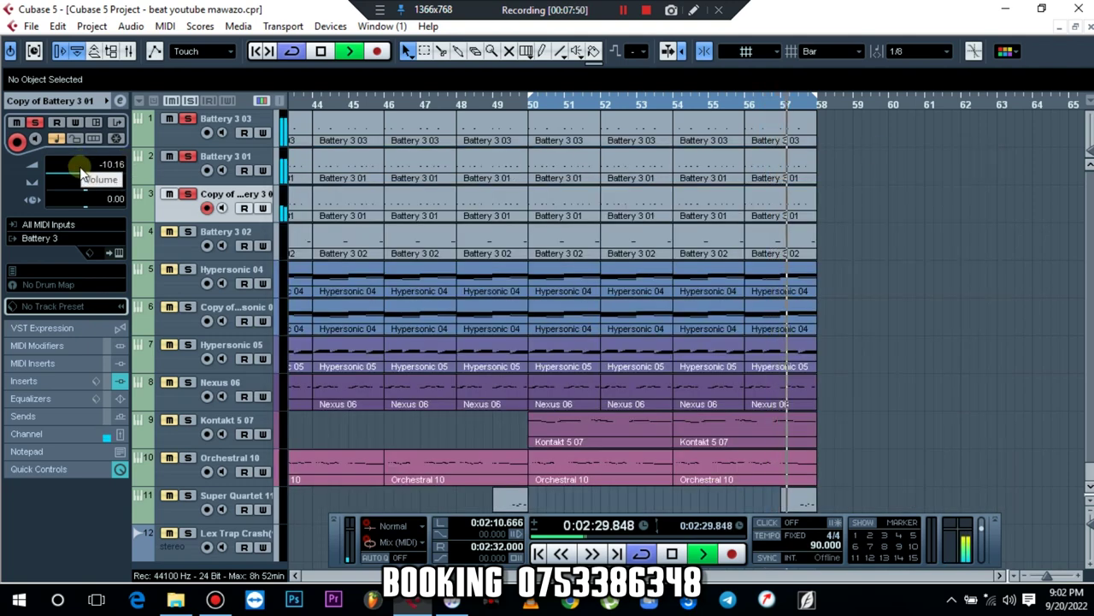
Step: Lower the volume of Copy of Battery 3 01 to -12.46
left_click_drag(81, 172, 79, 175)
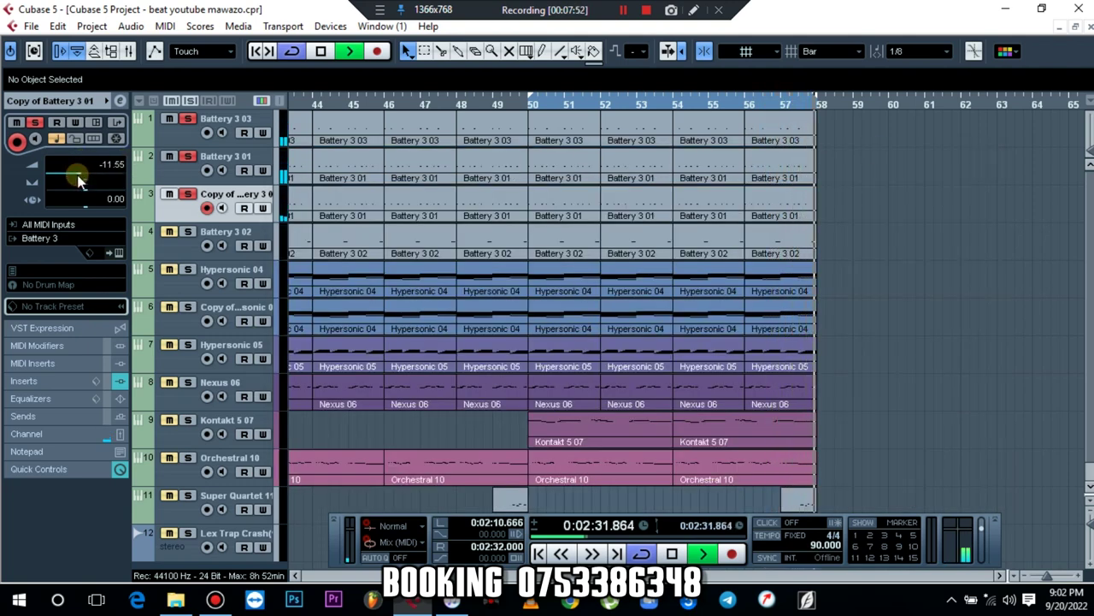
left_click_drag(77, 175, 74, 174)
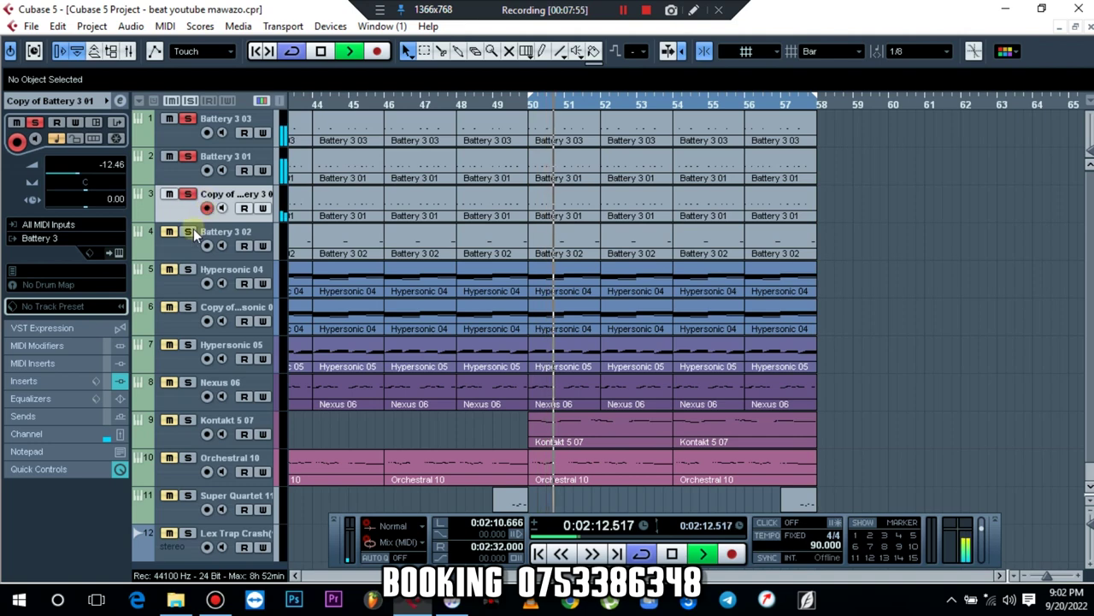
Step: Solo Battery 3 02, switch on Classic Reverb in its first insert slot, check its settings and close the channel settings
left_click(195, 238)
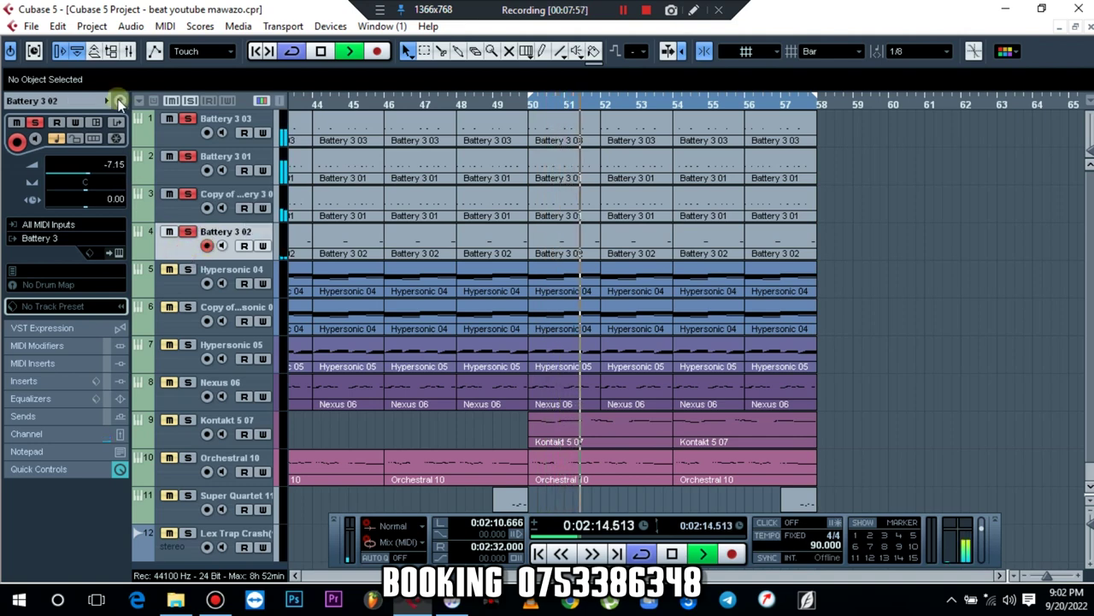
left_click(119, 101)
left_click(283, 195)
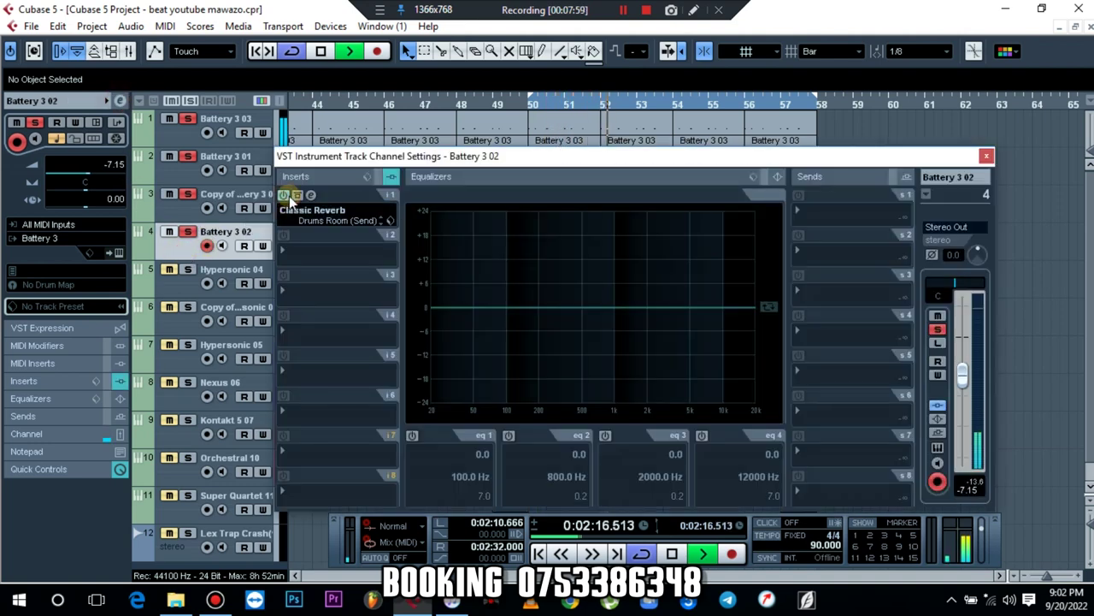
left_click(313, 195)
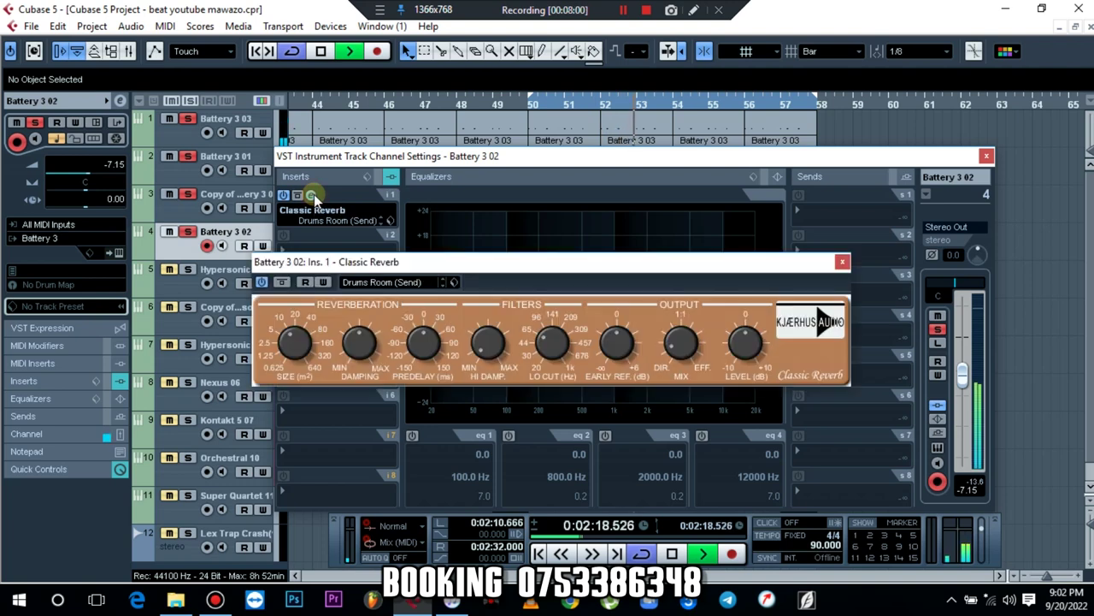
left_click(313, 195)
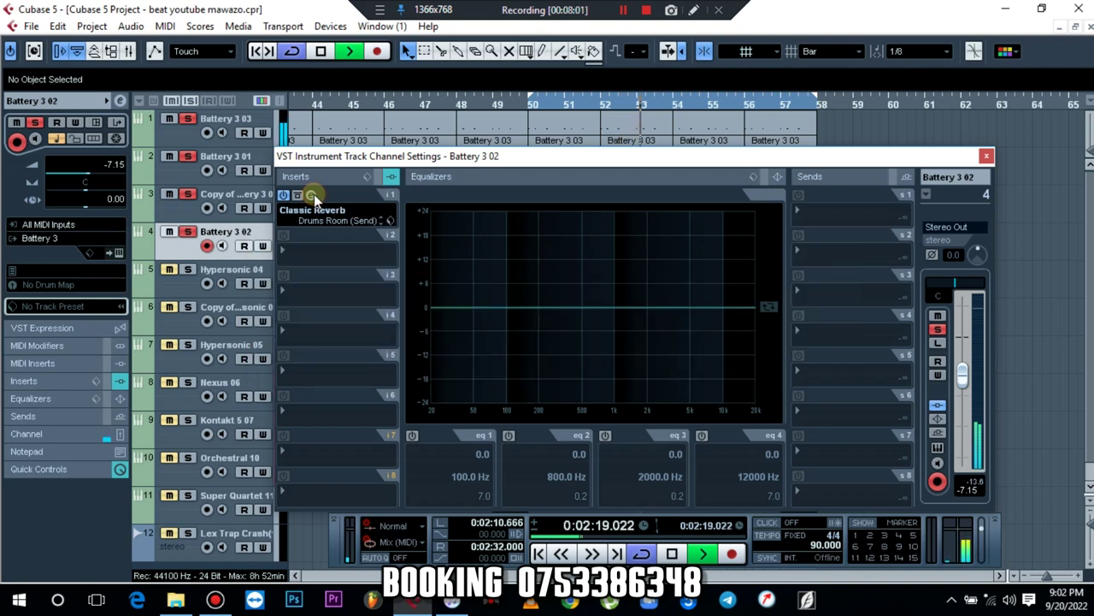
left_click(986, 159)
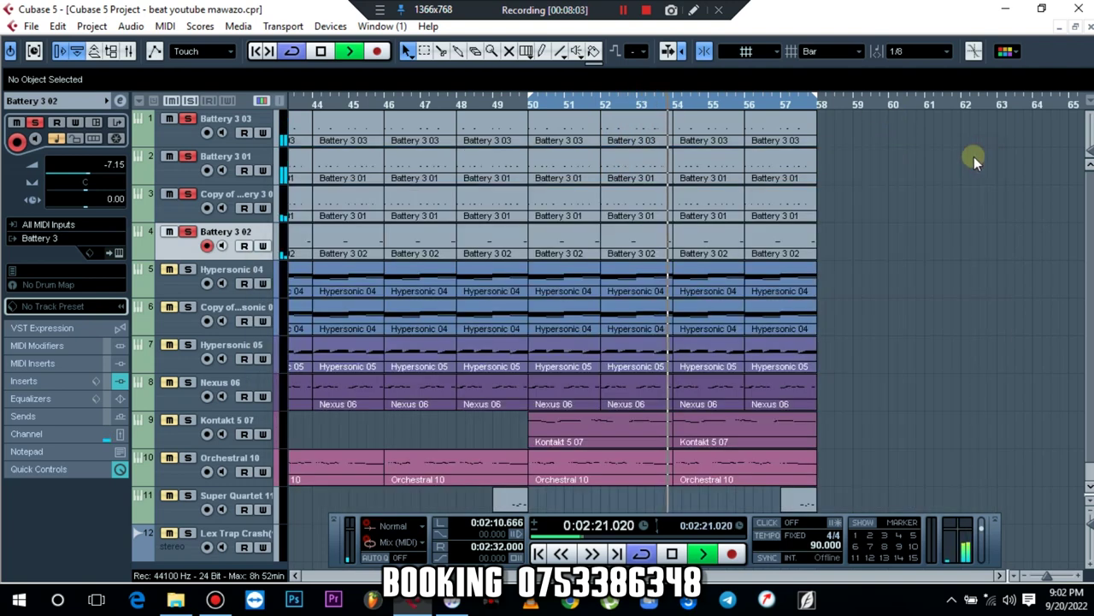
Step: Solo Hypersonic 04 and load the Spatial plug-in StereoEnhancer in its first insert slot
left_click(184, 286)
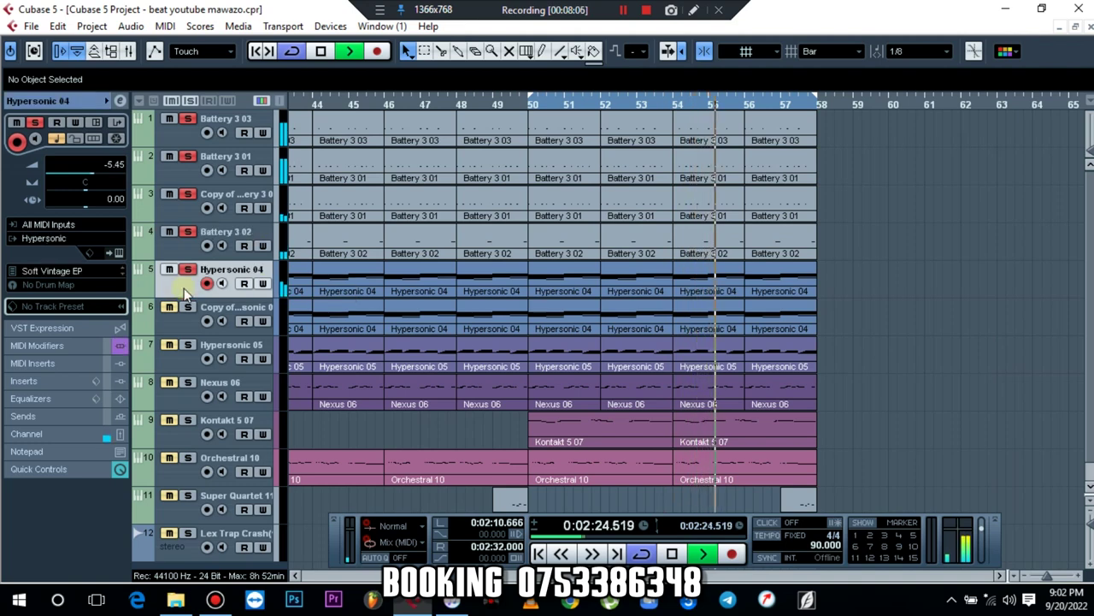
left_click(120, 100)
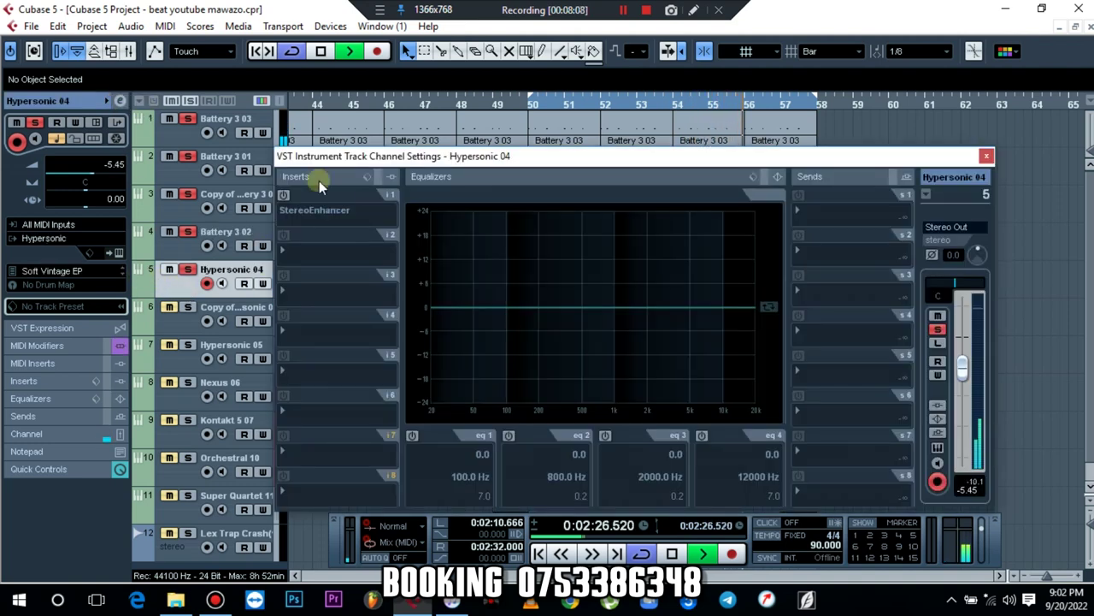
left_click(314, 212)
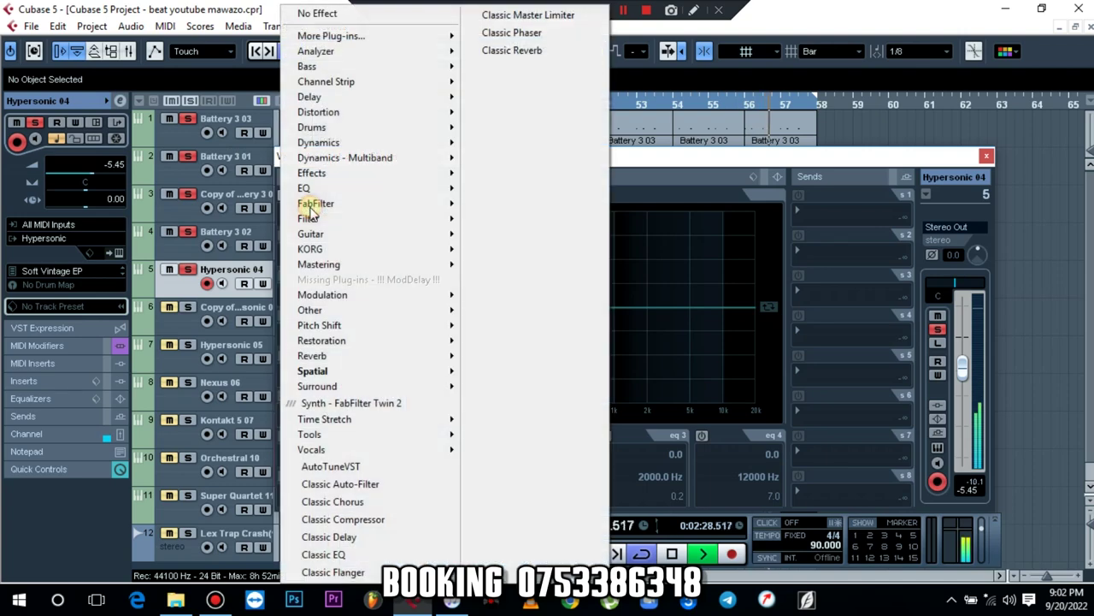
mouse_move(415, 371)
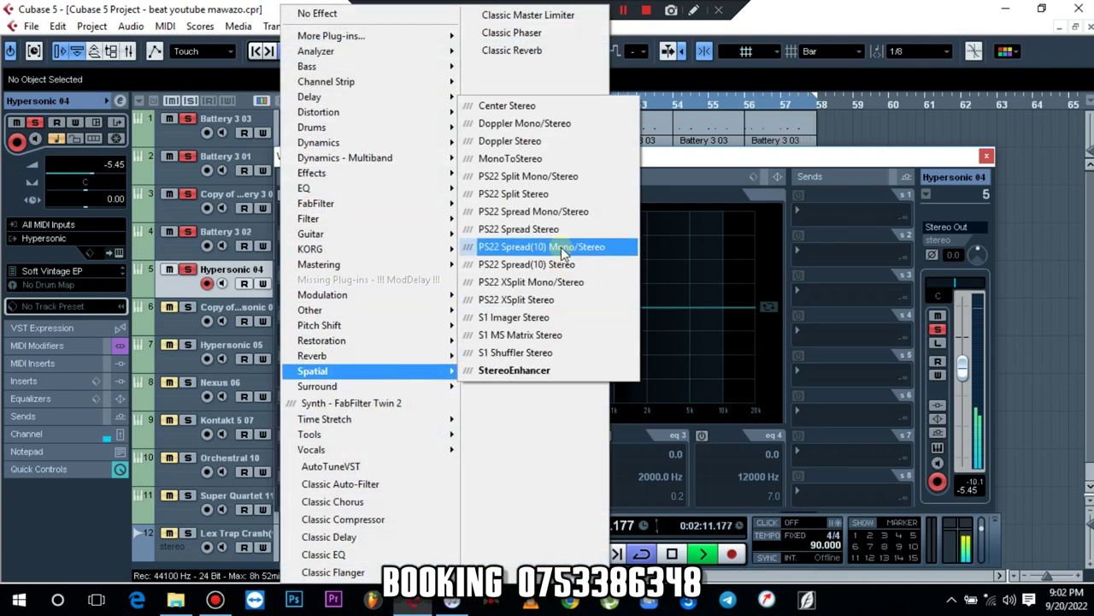
left_click(548, 370)
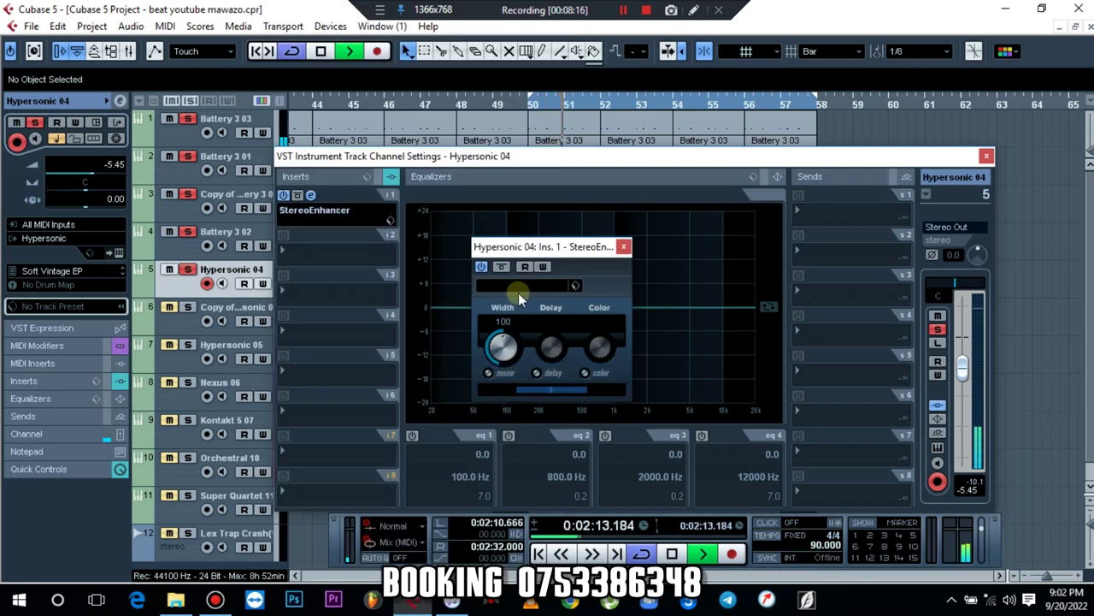
Step: Apply the Ballad E-Piano Spread preset to StereoEnhancer on Hypersonic 04 and close the plug-in
left_click(519, 291)
left_click(563, 373)
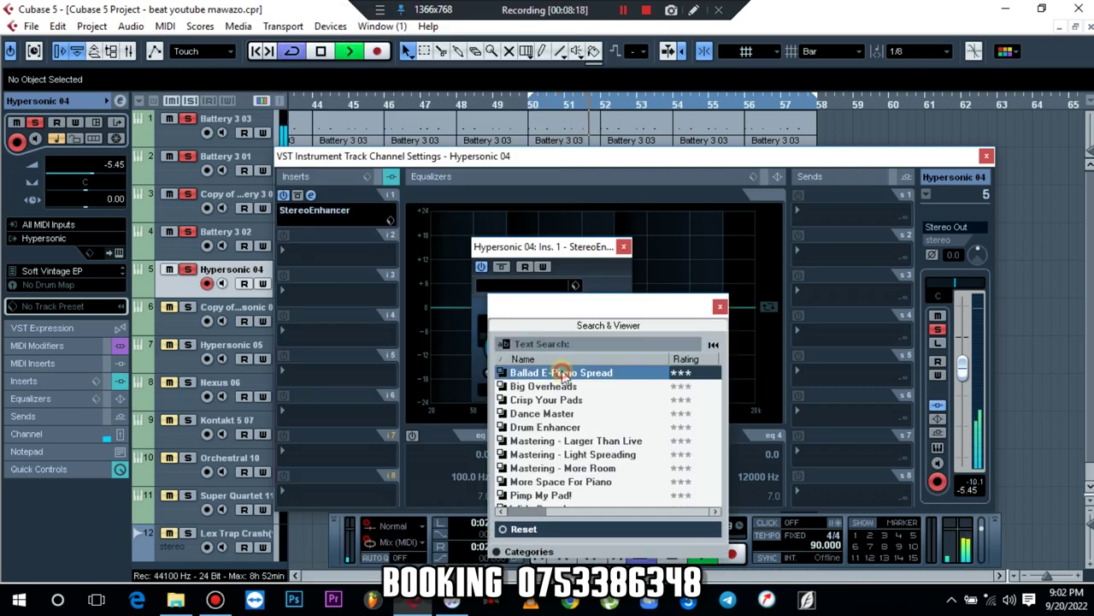
left_click(721, 307)
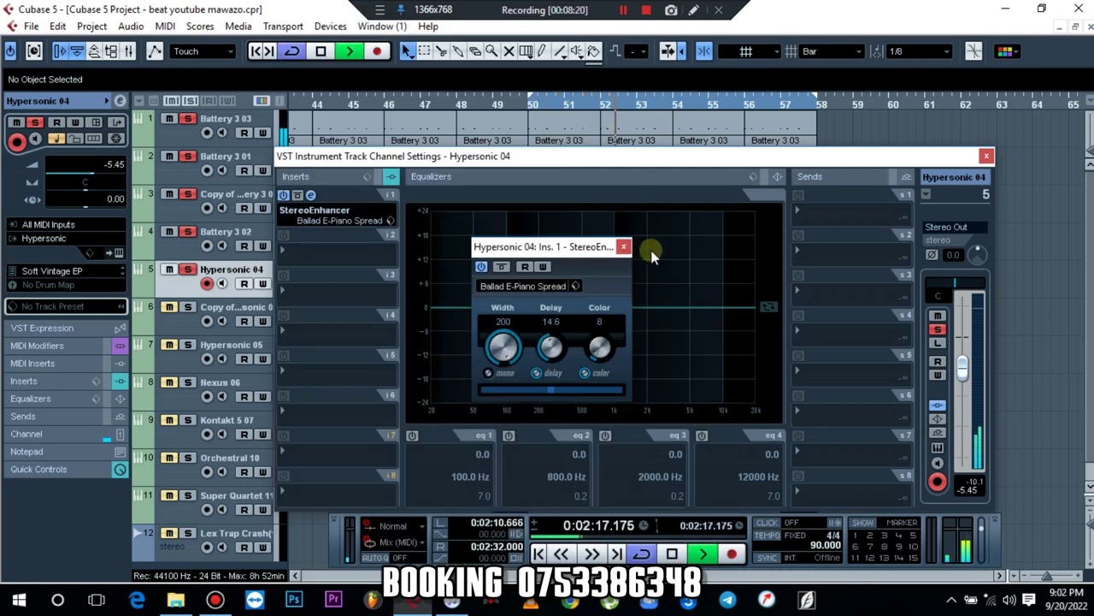
left_click(625, 249)
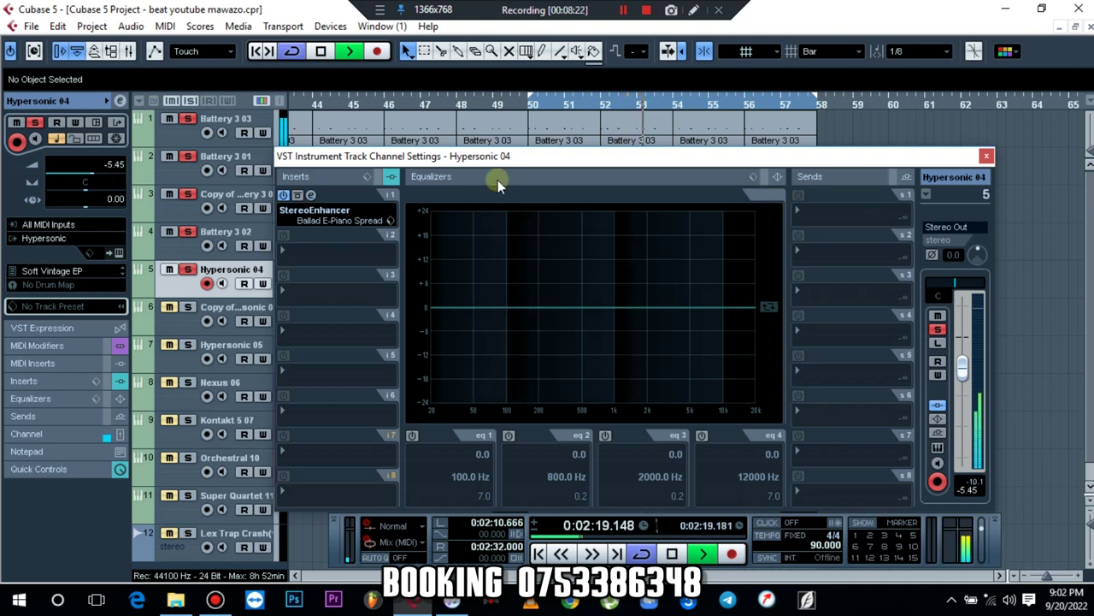
Step: Switch StereoEnhancer off and on again during playback to compare the sound, and close the Hypersonic 04 channel settings
left_click(284, 196)
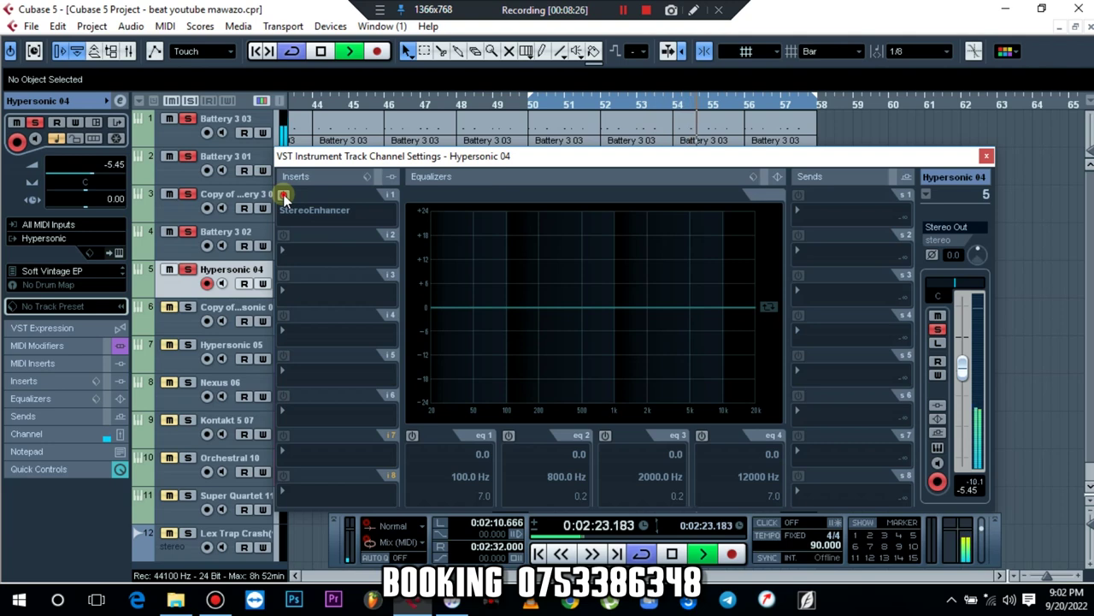
left_click(284, 196)
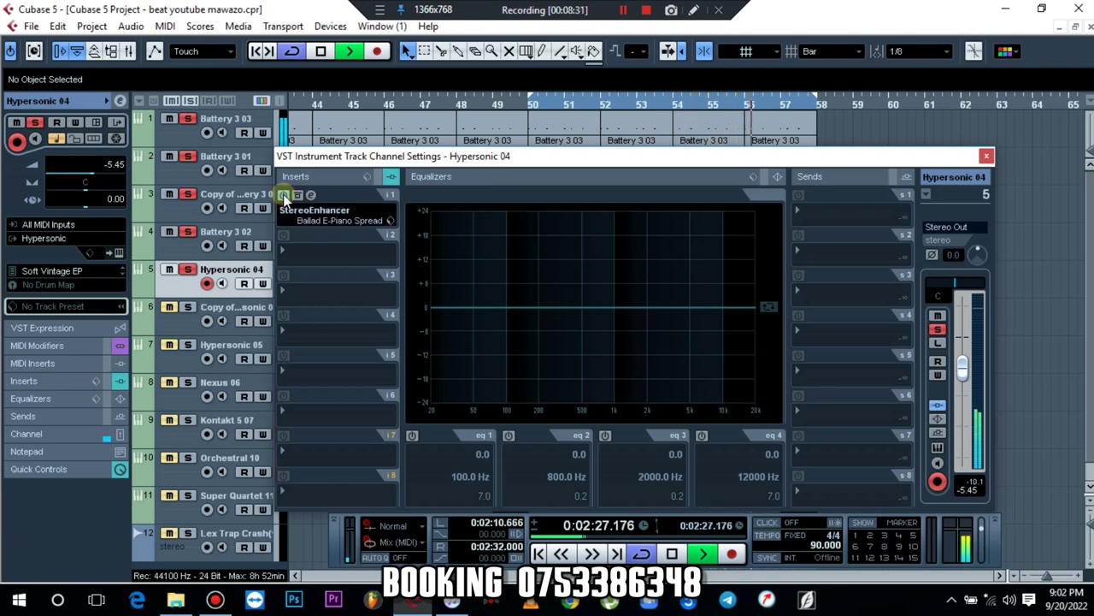
left_click(988, 156)
Step: Restart playback of the loop and set the volume of Hypersonic 04 to -6.55
key("space")
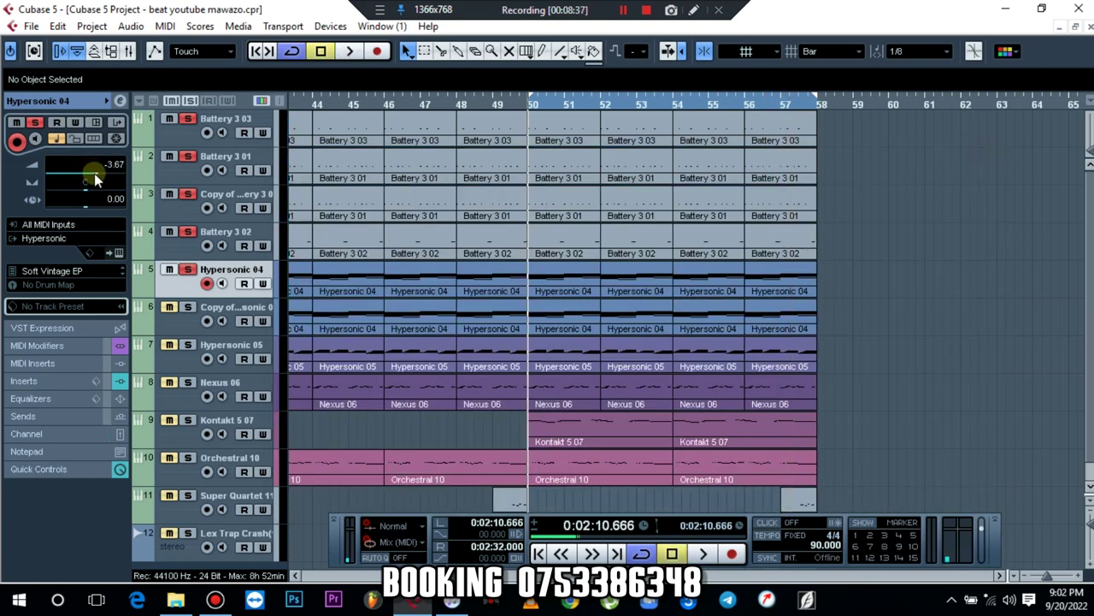
key("space")
left_click_drag(92, 174, 90, 176)
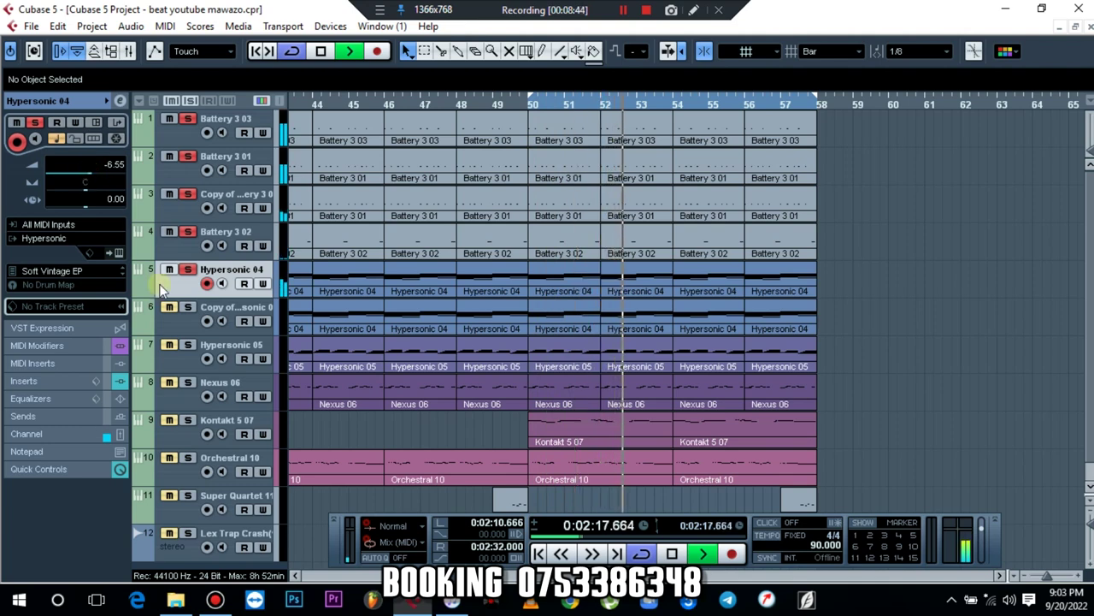
Step: Solo the copy of Hypersonic 04, set its volume to -7.58, and compare it during playback with Hypersonic 04 muted and unmuted
left_click(182, 320)
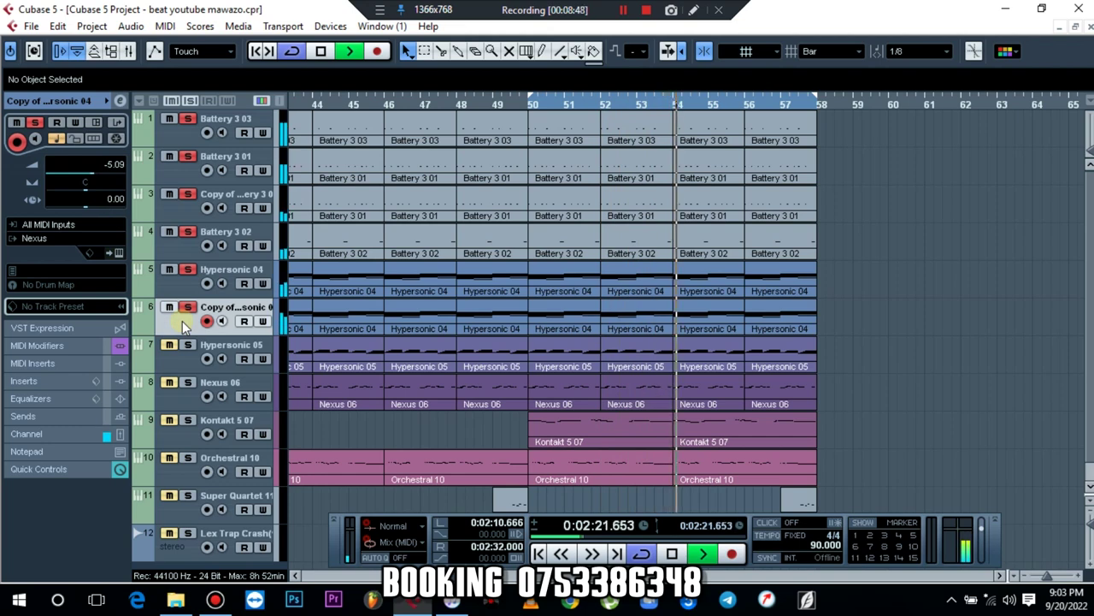
scroll(86, 177, "down", 3)
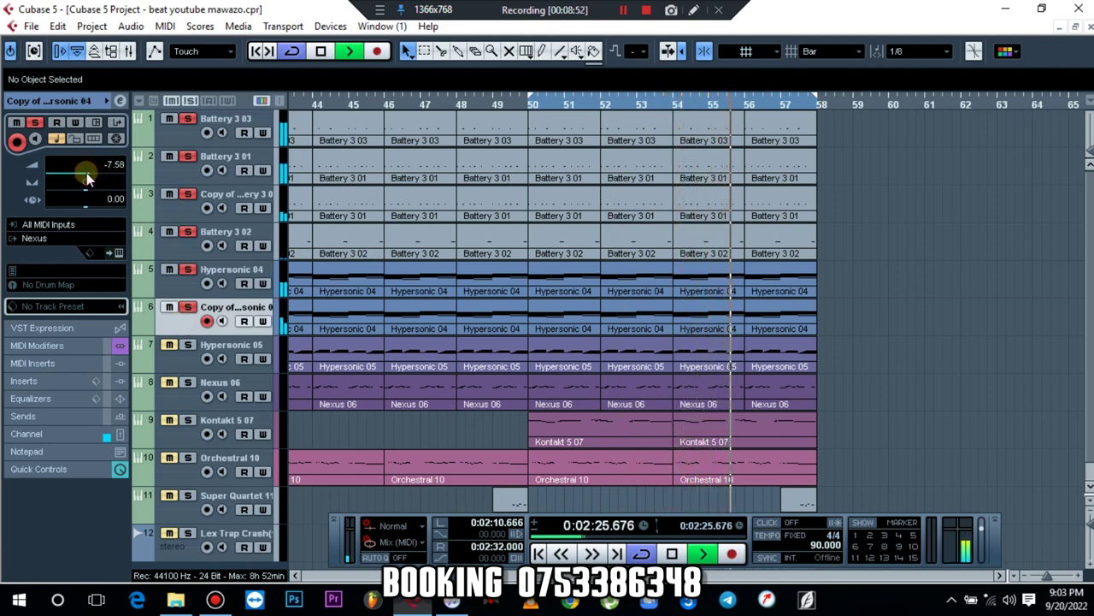
key("space")
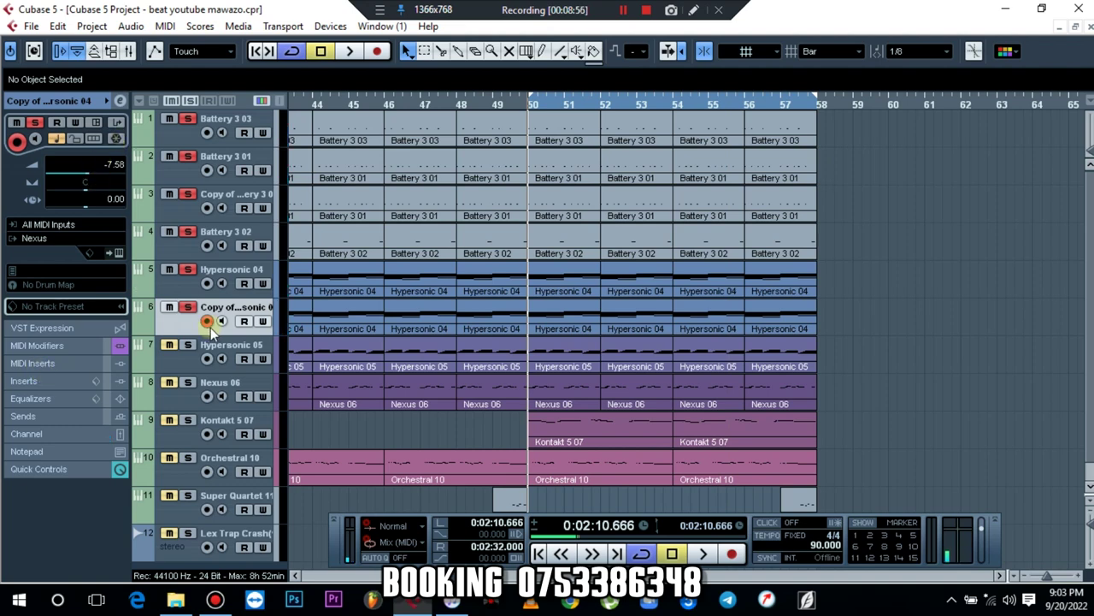
key("space")
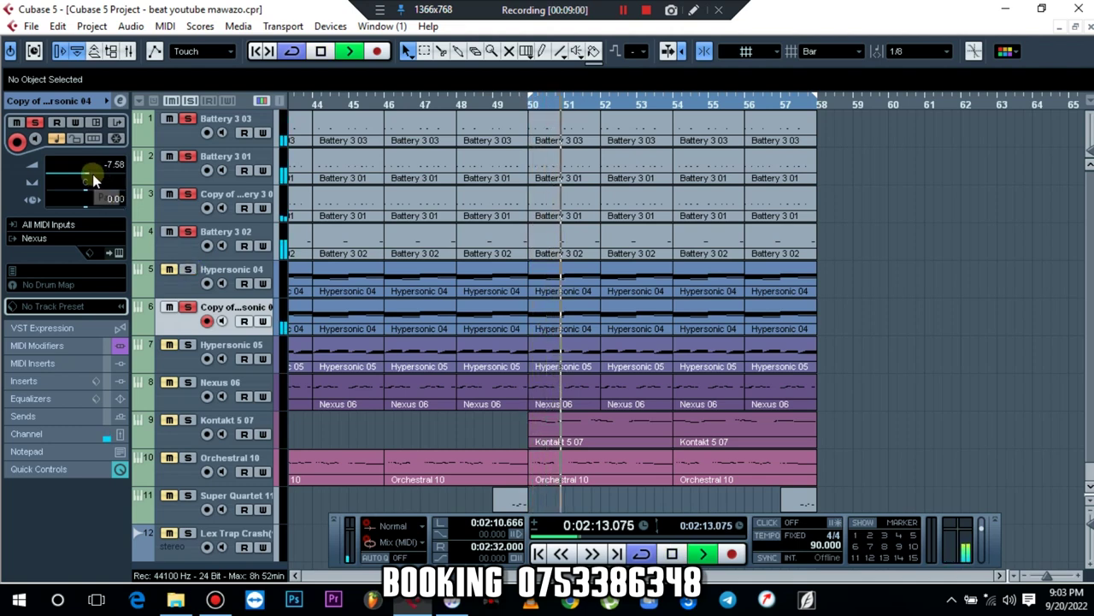
left_click(168, 269)
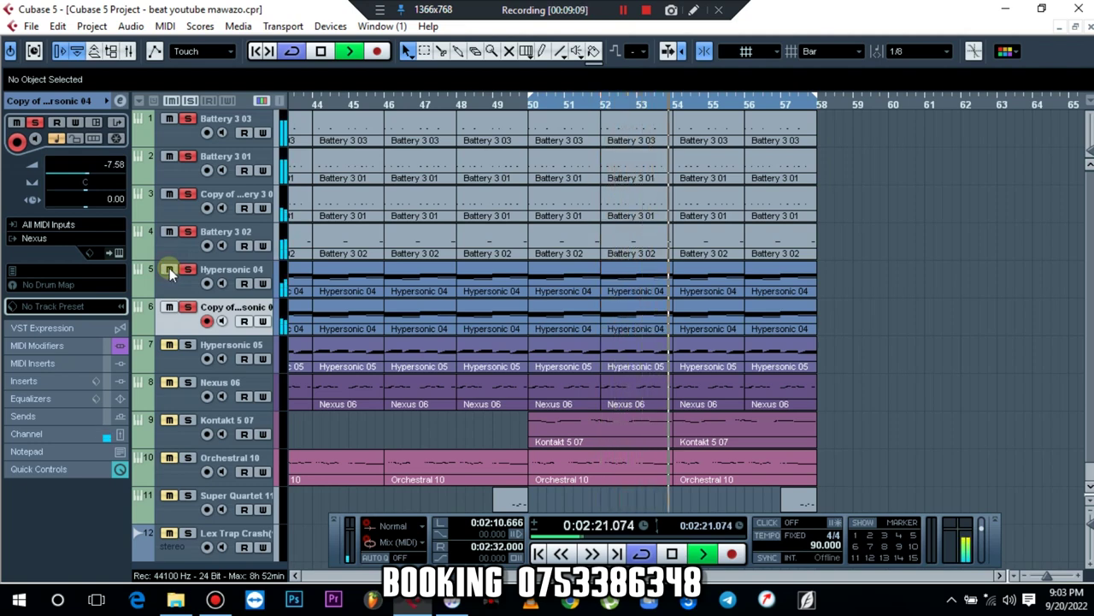
Step: Load the L1+ Ultramaximizer Stereo dynamics plug-in in the eighth insert slot of the Battery 3 03 track
left_click(192, 142)
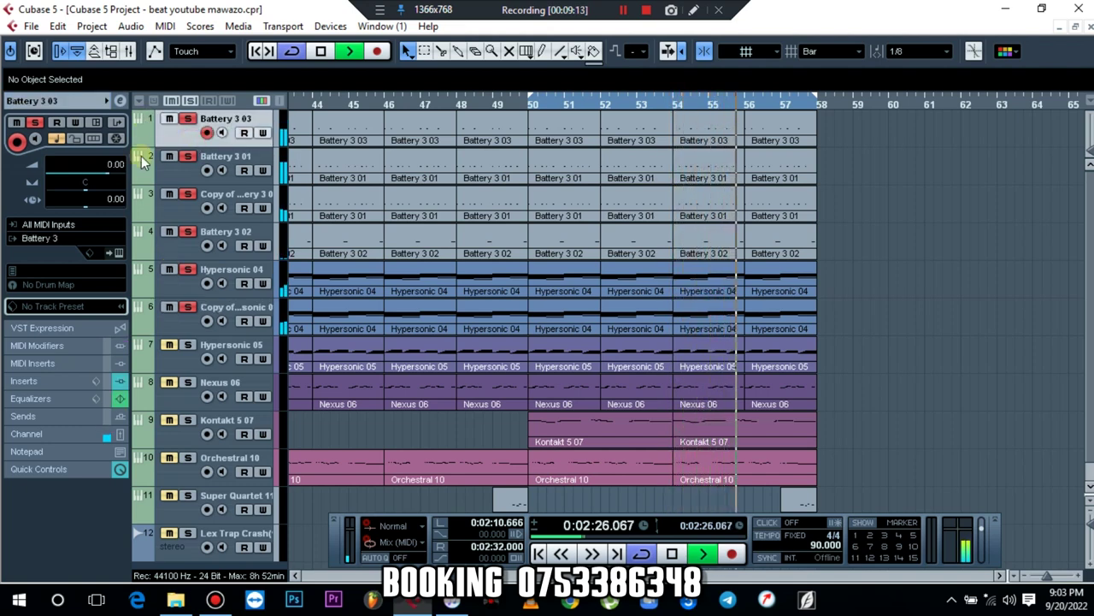
key("space")
left_click(121, 101)
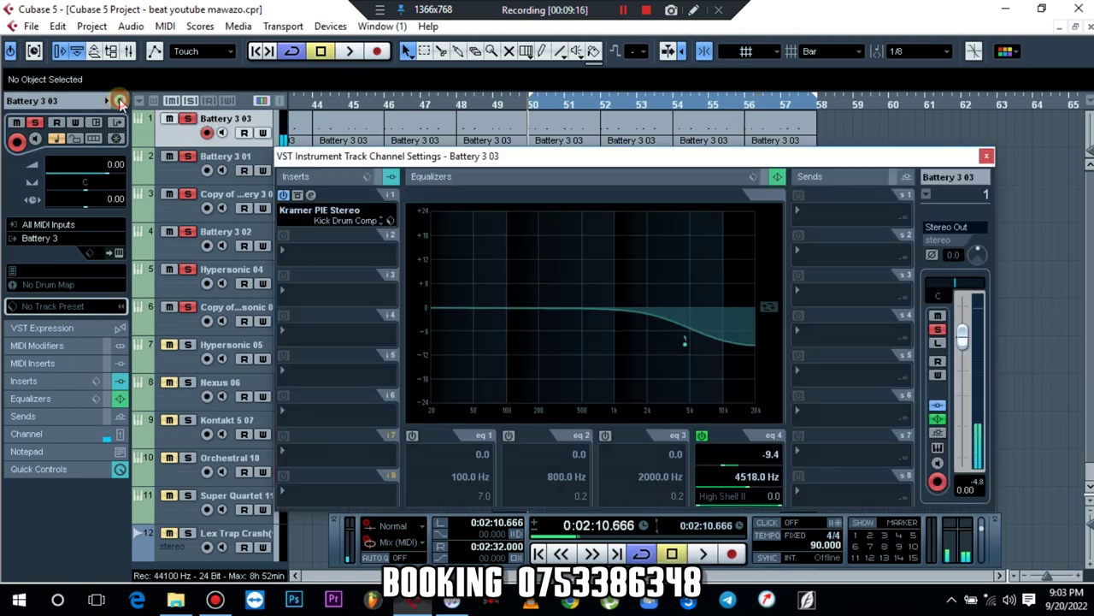
left_click(338, 492)
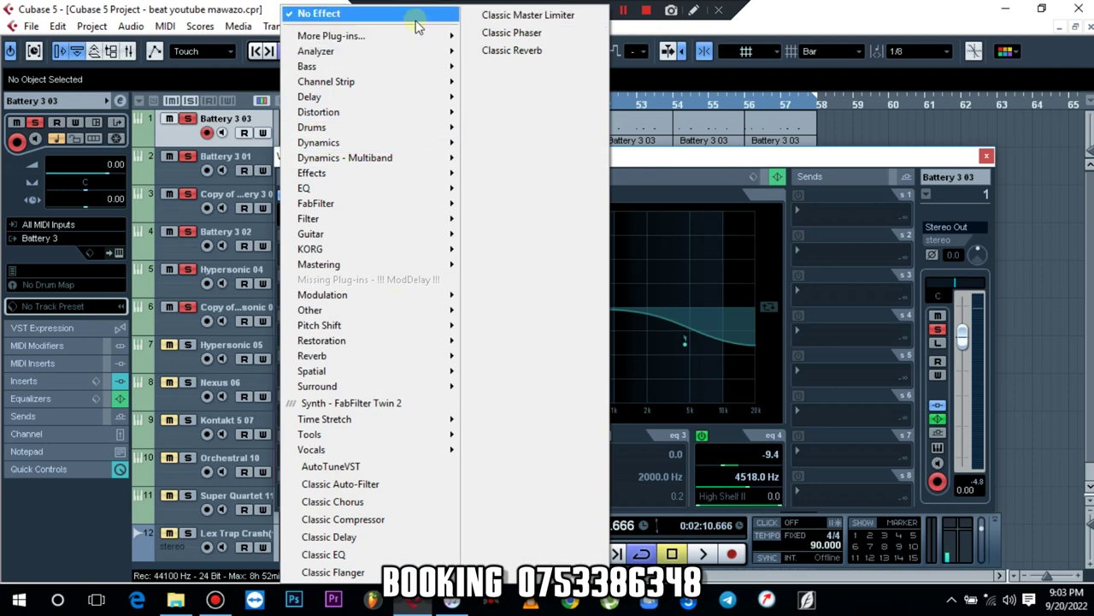
mouse_move(411, 157)
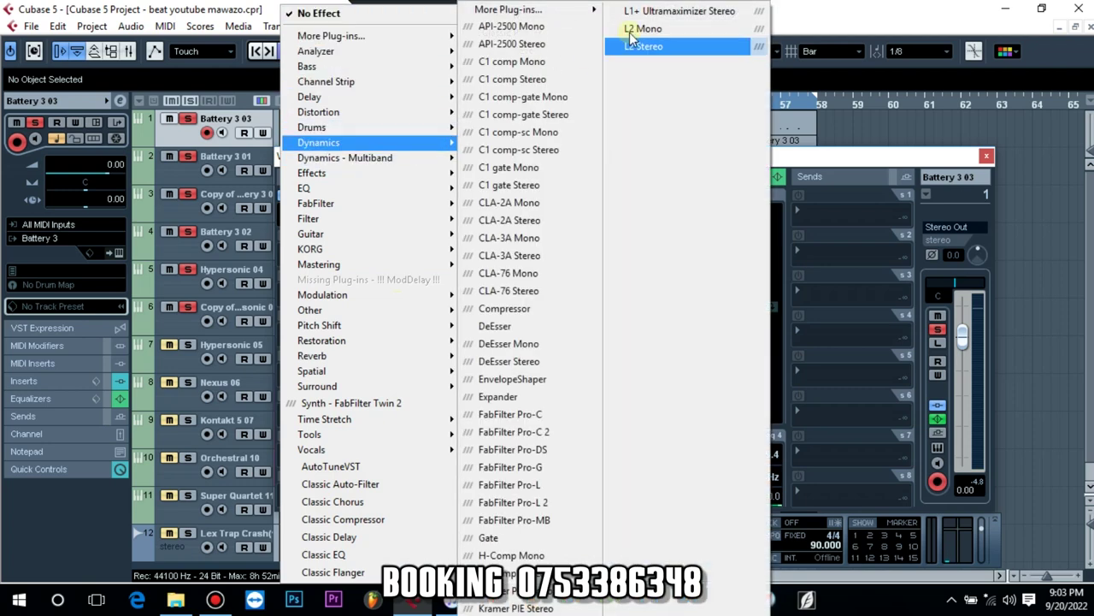
left_click(671, 11)
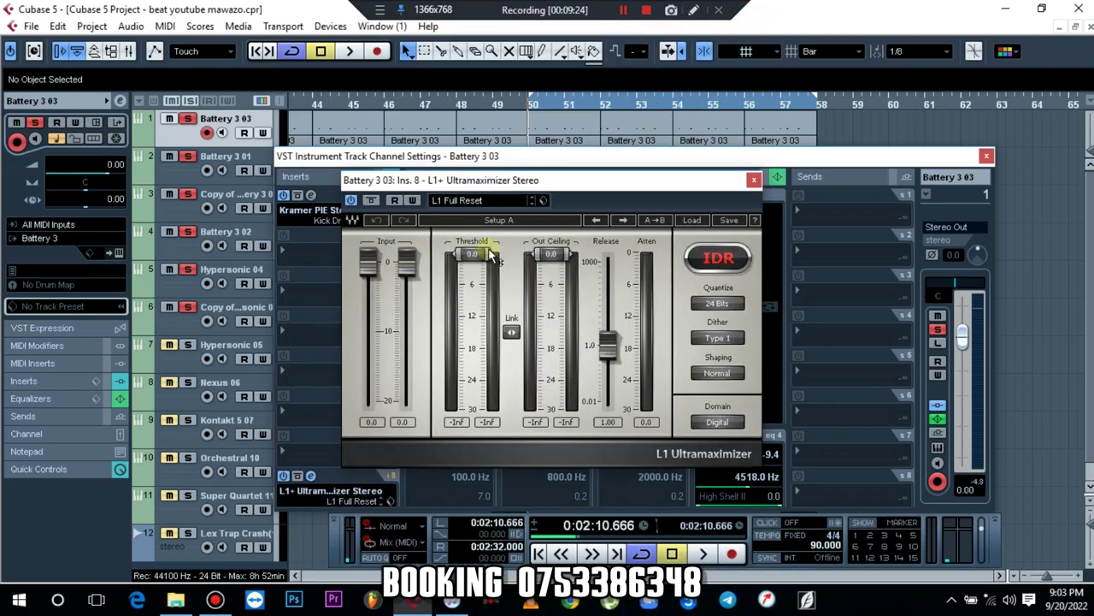
Step: Lower the L1+ Ultramaximizer threshold slightly during playback, and close the plug-in and the Battery 3 03 channel settings
key("space")
left_click_drag(481, 258, 482, 269)
left_click(754, 180)
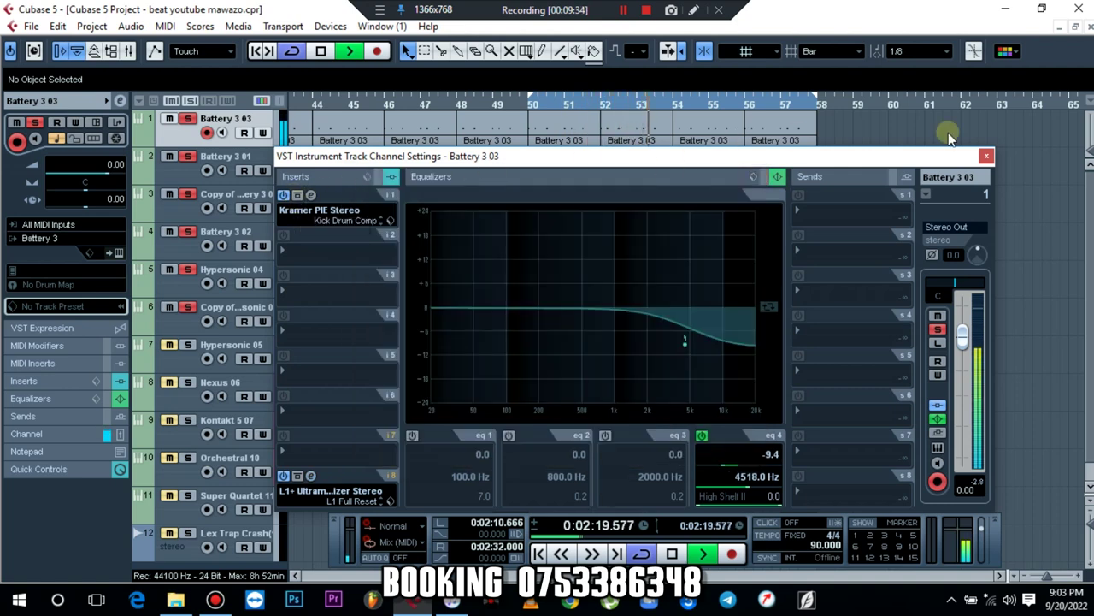
left_click(986, 157)
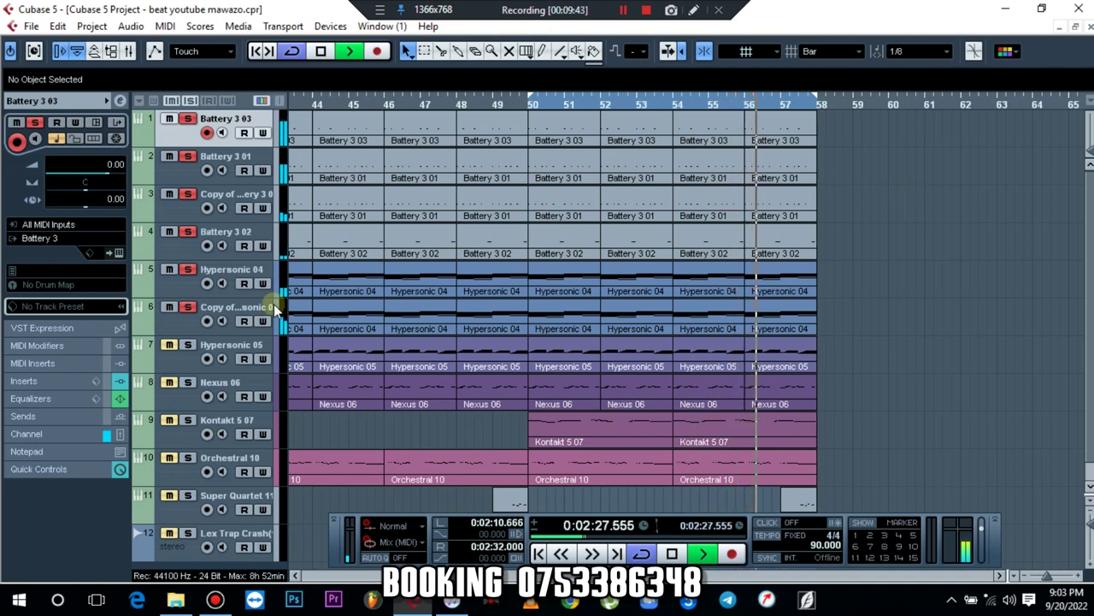
Step: Select Hypersonic 05, clear the solo on all tracks and solo only Hypersonic 05 during loop playback
key("space")
left_click(168, 347)
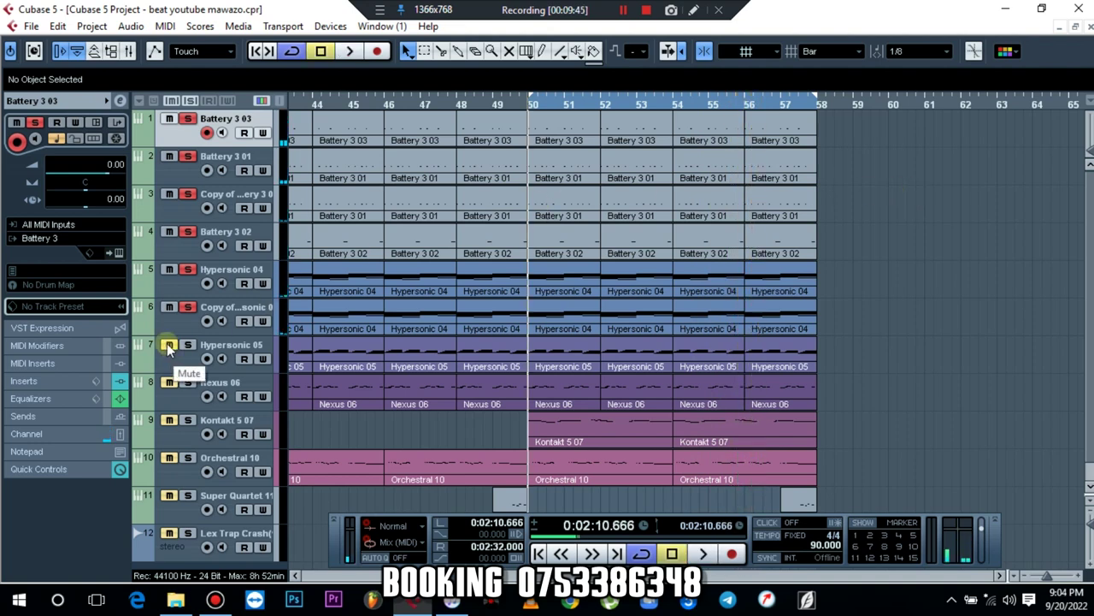
left_click(170, 357)
key("space")
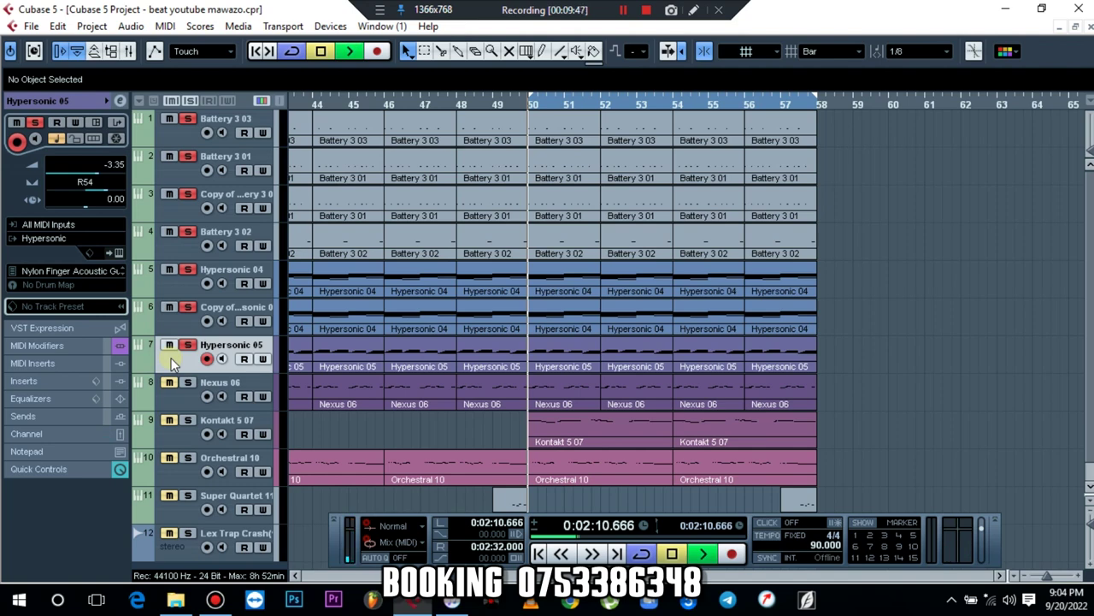
left_click(193, 99)
left_click(188, 345)
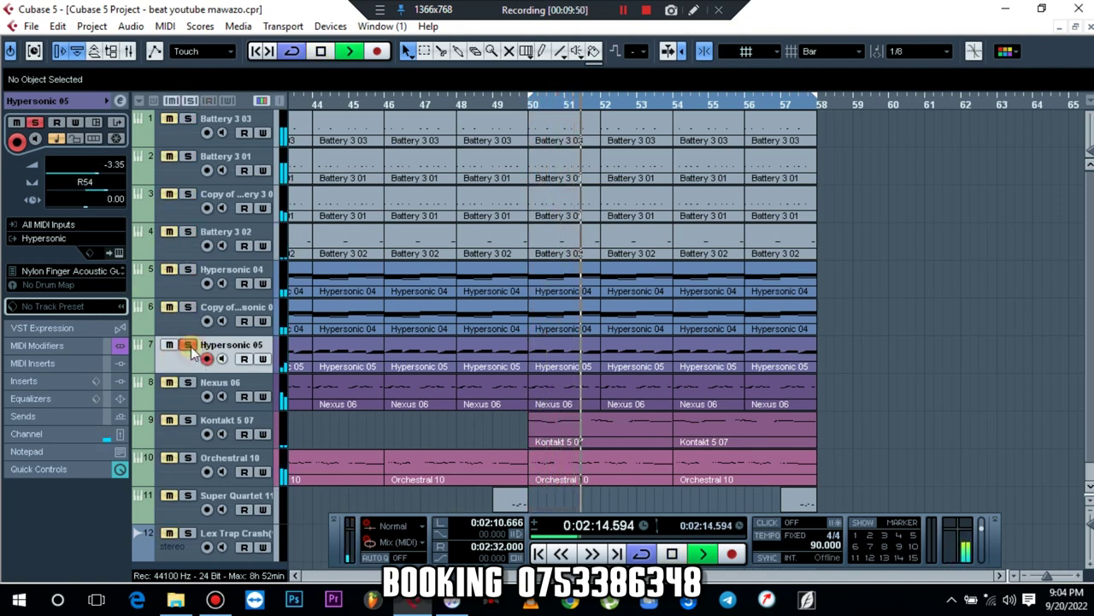
Step: Switch the instrument of Hypersonic 05 to Kontakt 5 and load Evolution Steel Strings into its rack
key("space")
left_click(49, 239)
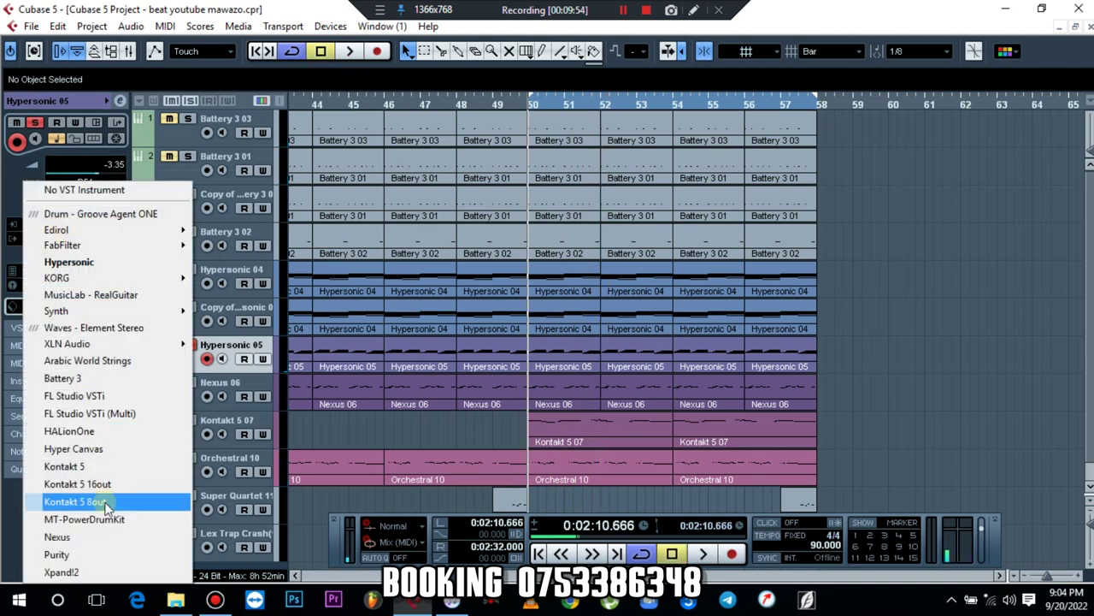
left_click(104, 470)
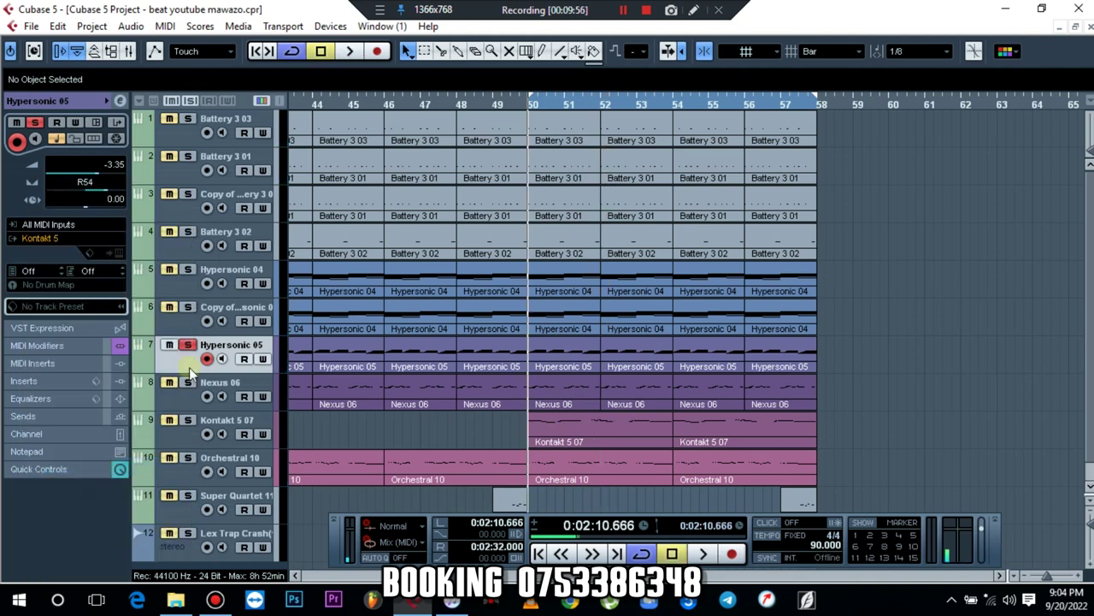
left_click(263, 293)
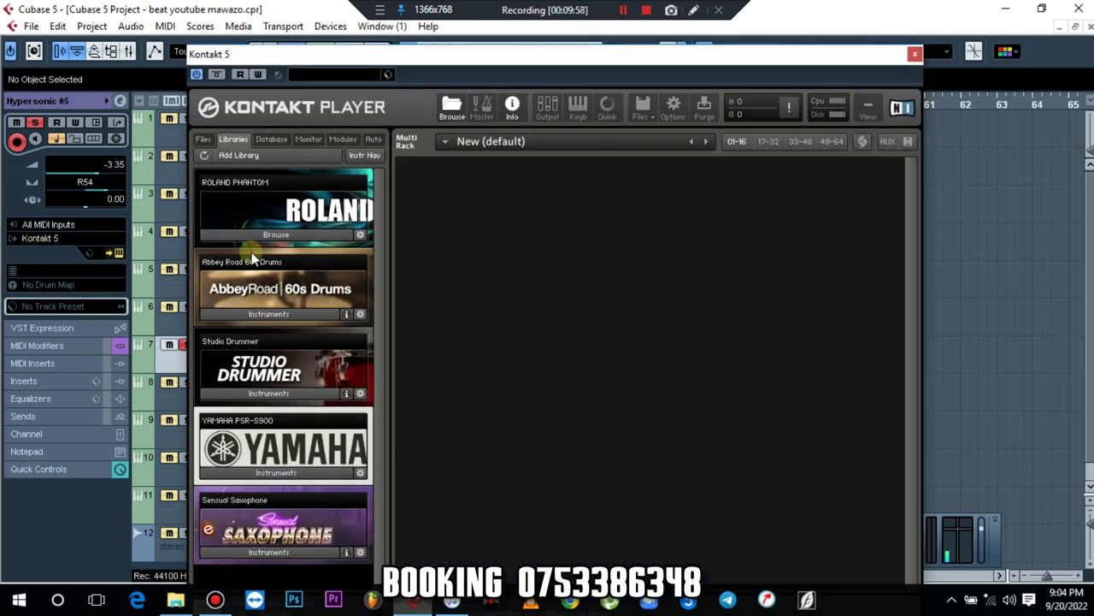
left_click(204, 140)
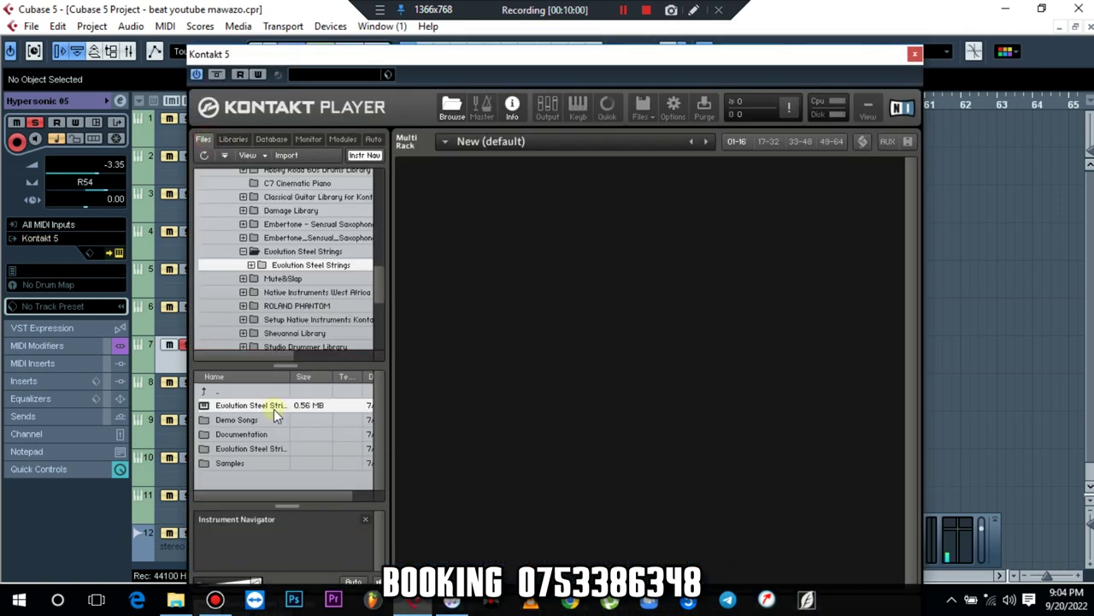
left_click_drag(274, 409, 702, 341)
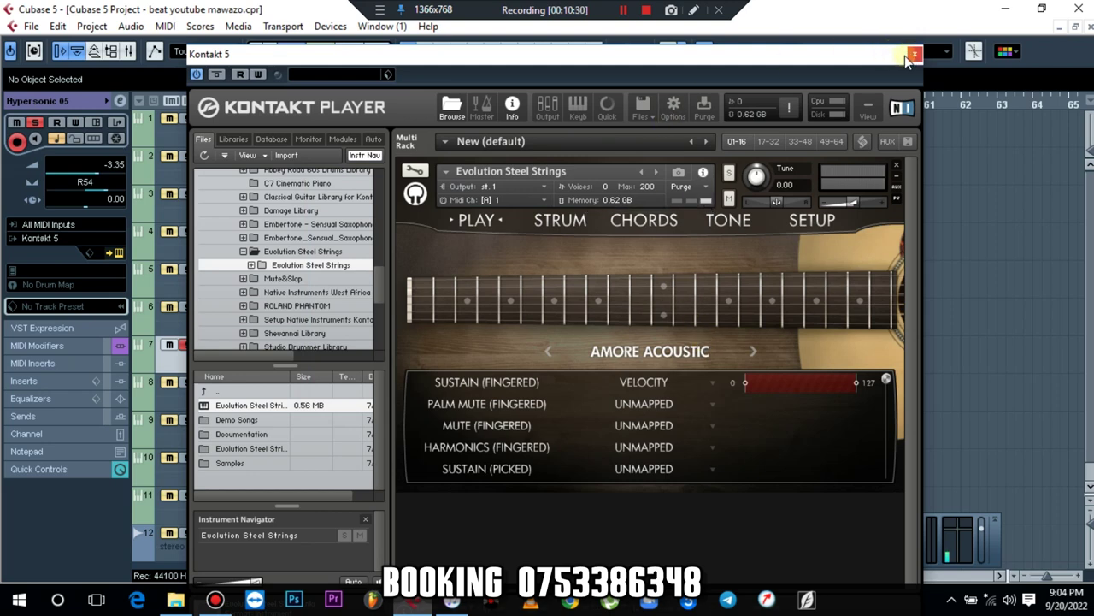
Step: Audition the Evolution Steel Strings presets up to Compressed Lead and close Kontakt with that preset selected
left_click(752, 351)
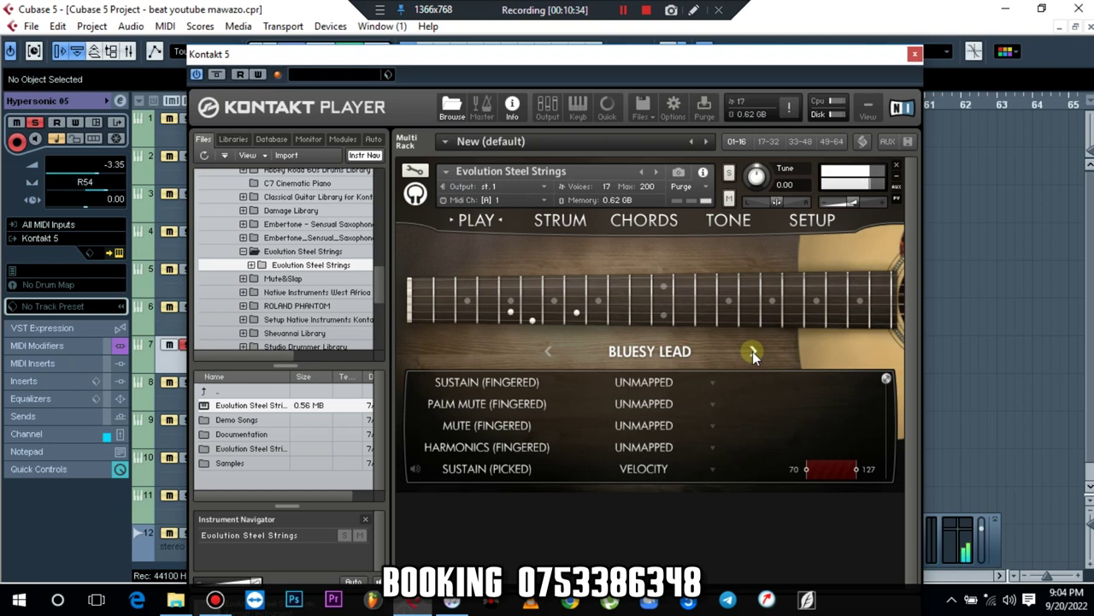
left_click(753, 352)
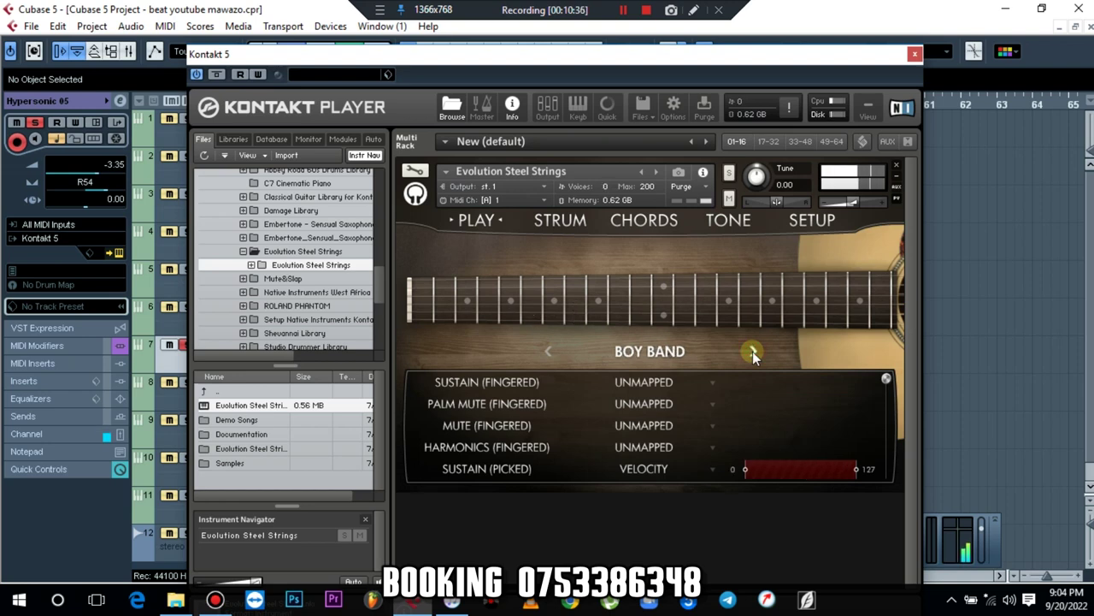
left_click(752, 351)
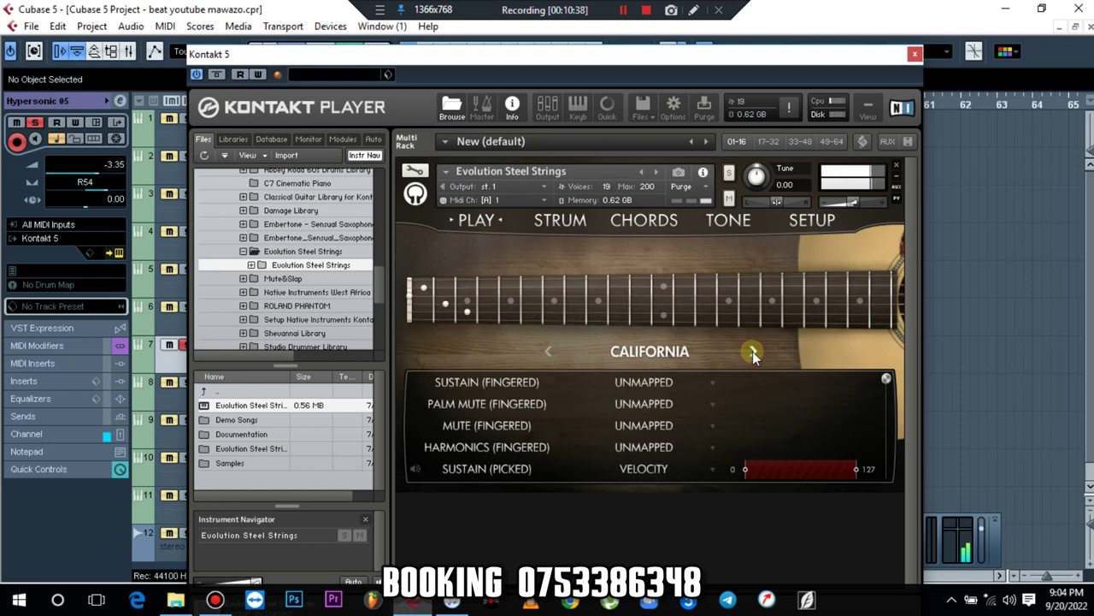
left_click(752, 352)
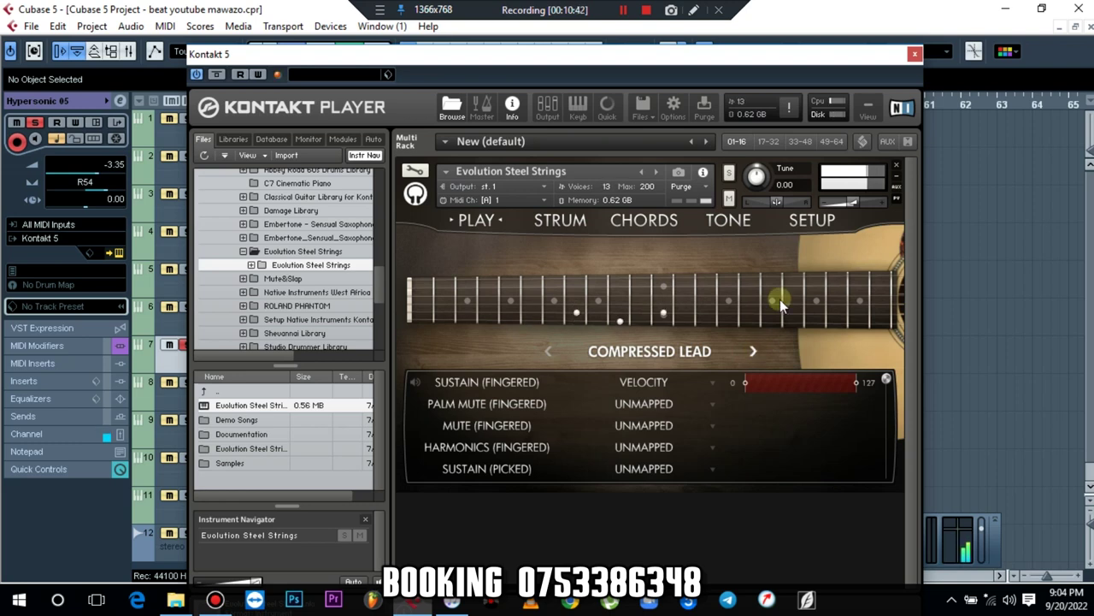
left_click(916, 54)
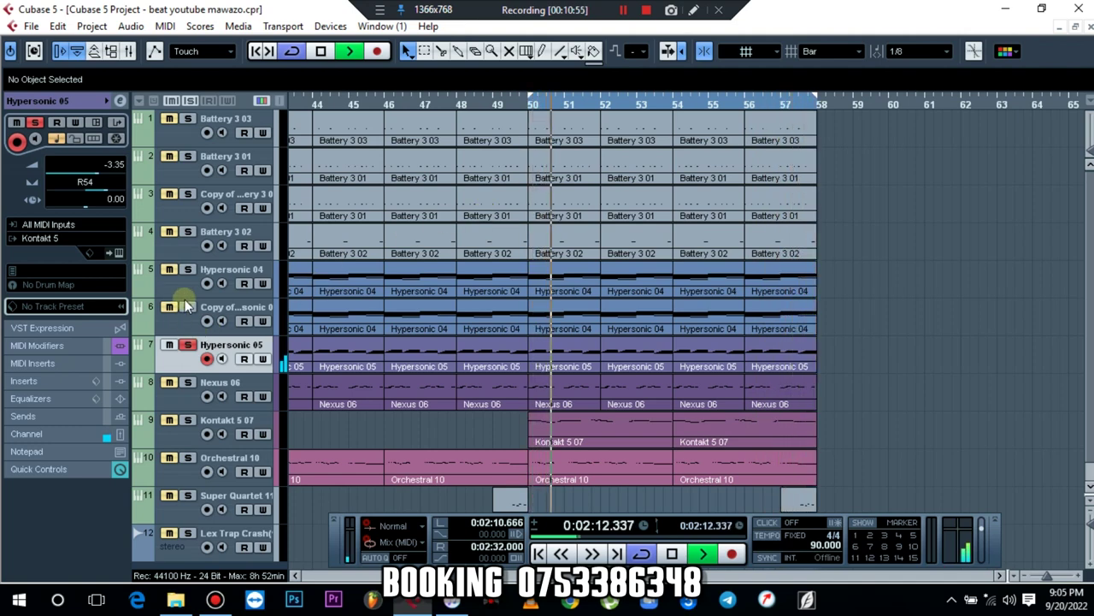
Step: Listen to Hypersonic 05 with both Hypersonic 04 tracks soloed, open its channel settings, and restart playback with only Hypersonic 05 soloed
left_click(188, 270)
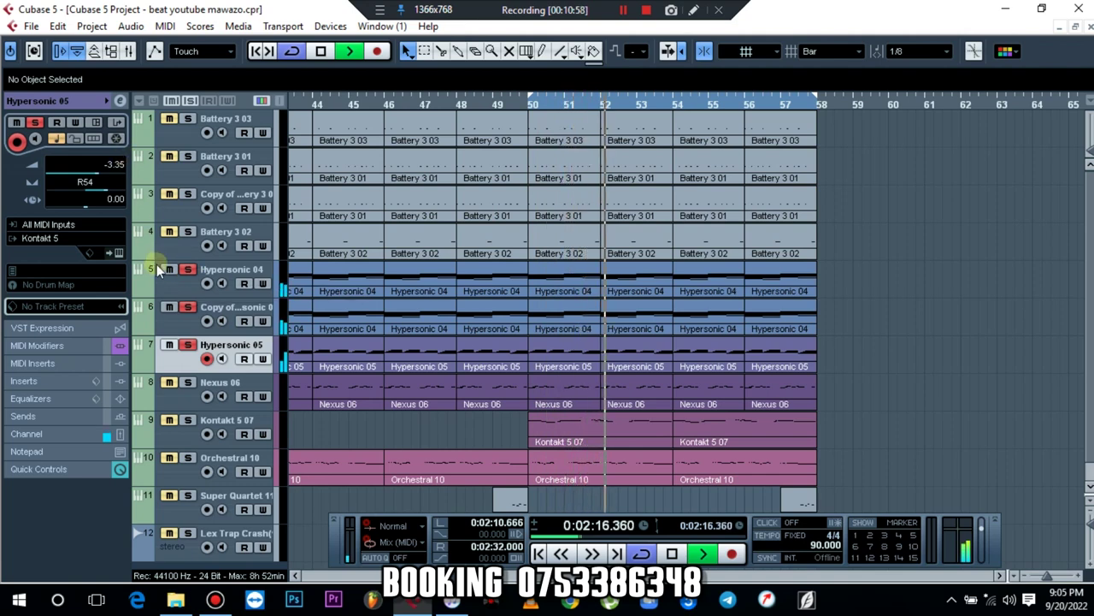
left_click(121, 104)
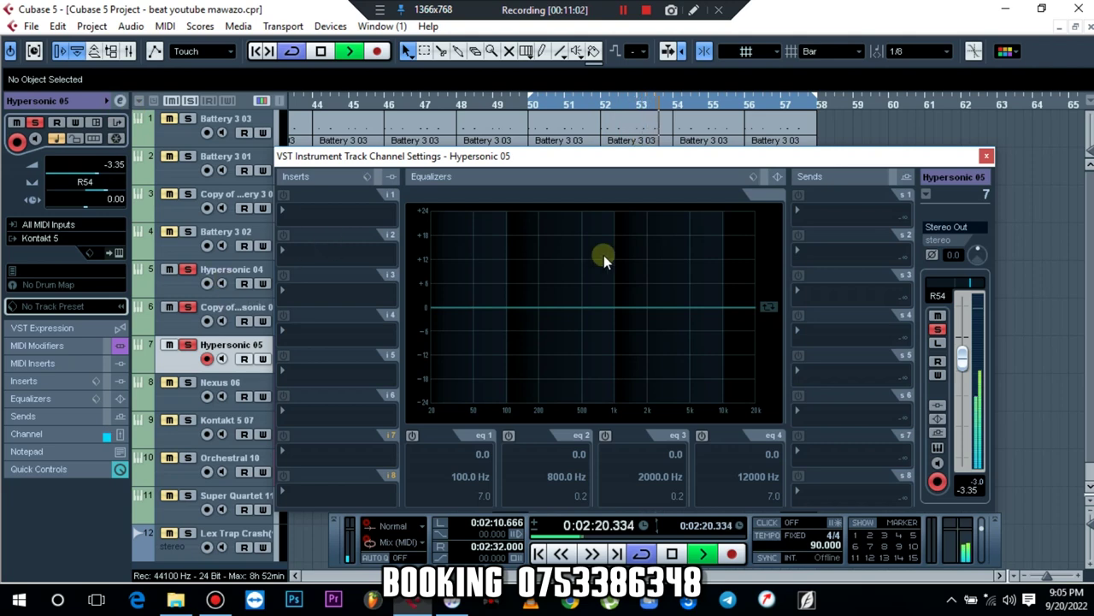
key("space")
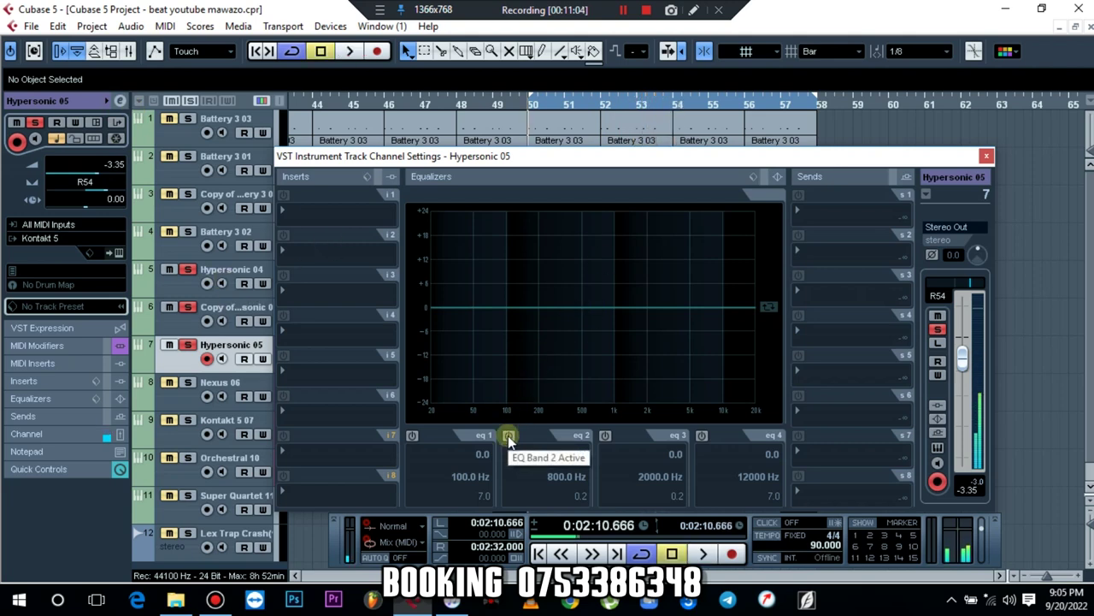
left_click(188, 306)
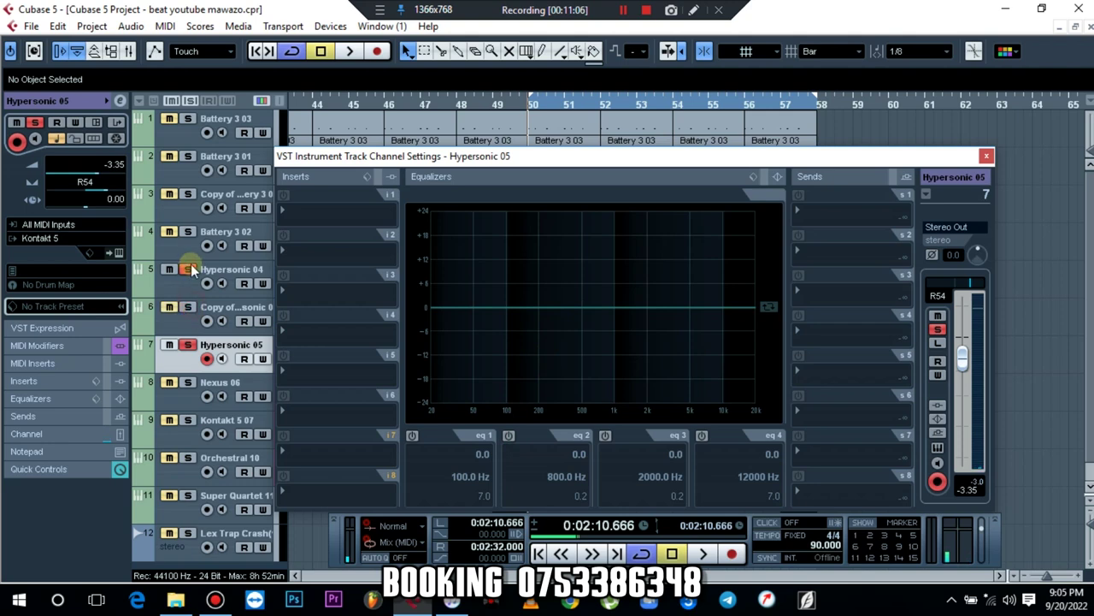
left_click(188, 269)
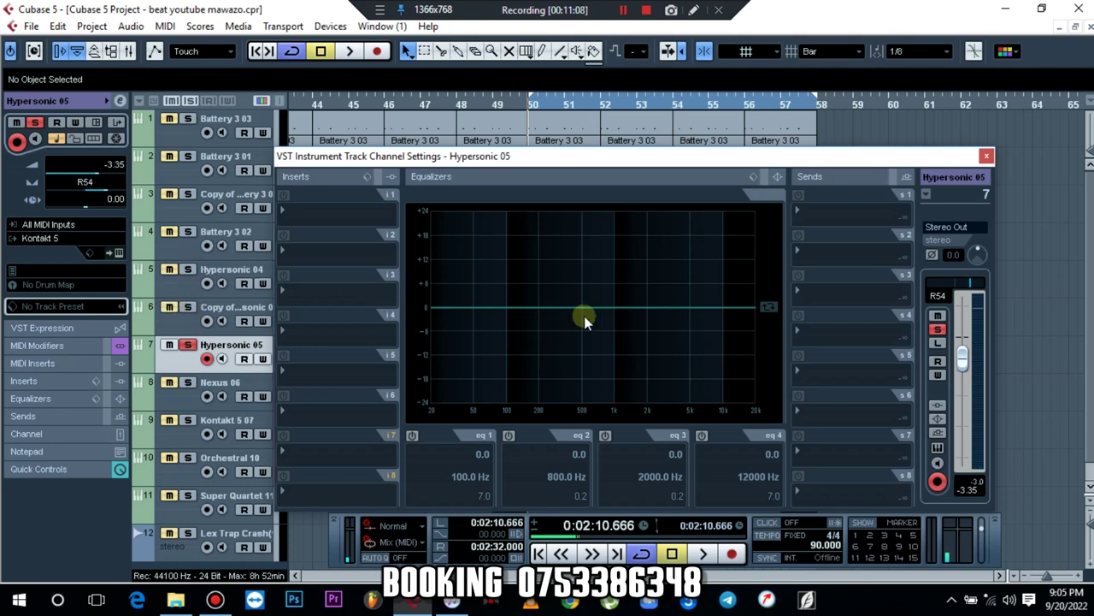
key("space")
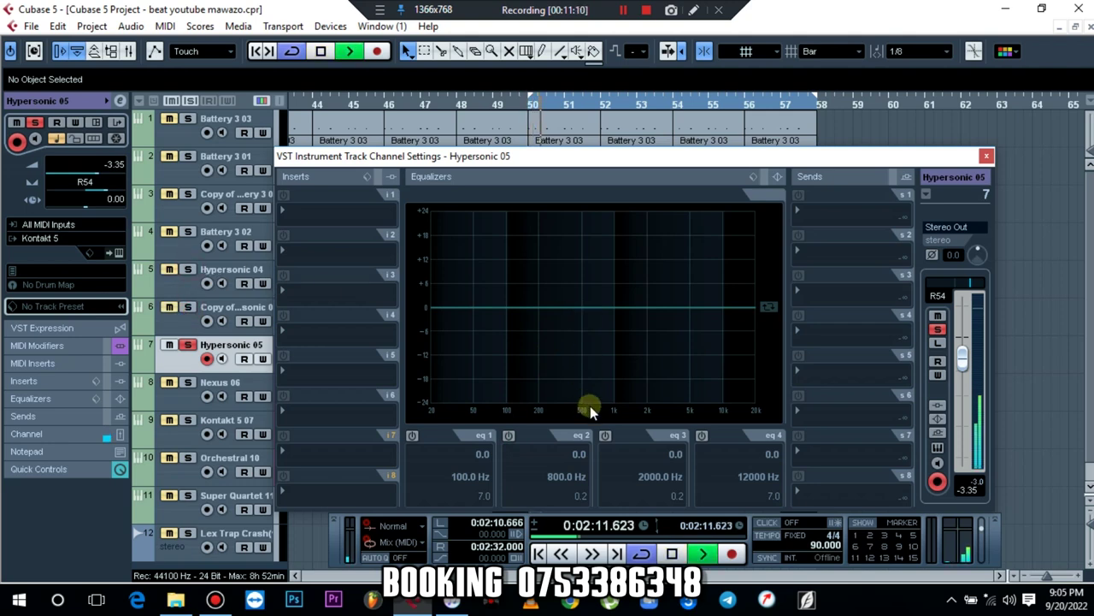
Step: Enable EQ band 3 on Hypersonic 05, sweep a narrow boost to 184 Hz with Q 12.0, and set its gain to -7.1
left_click(605, 436)
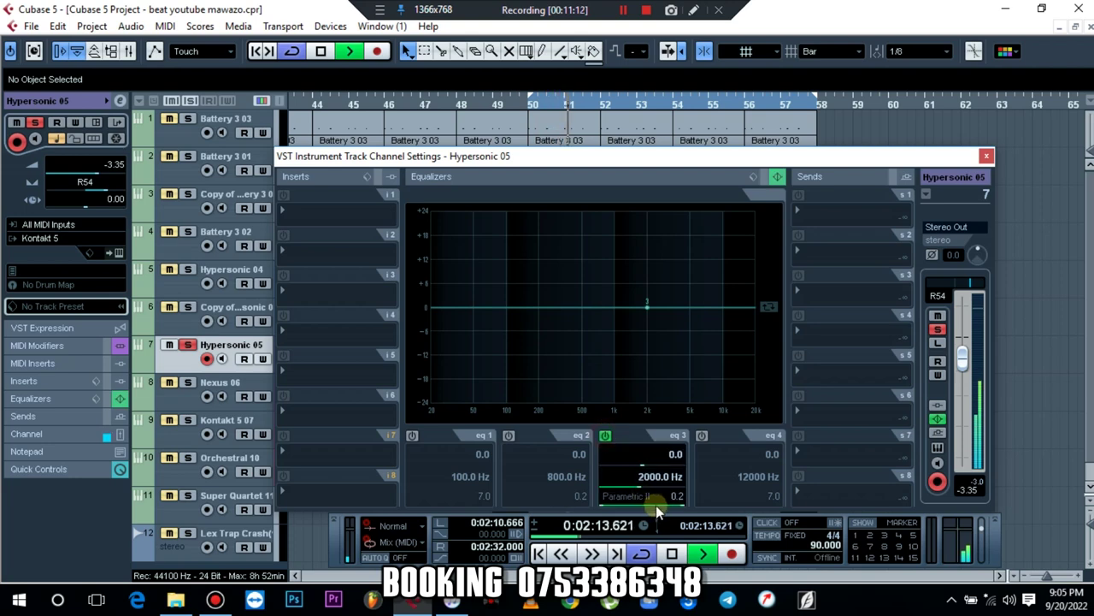
left_click_drag(647, 306, 535, 192)
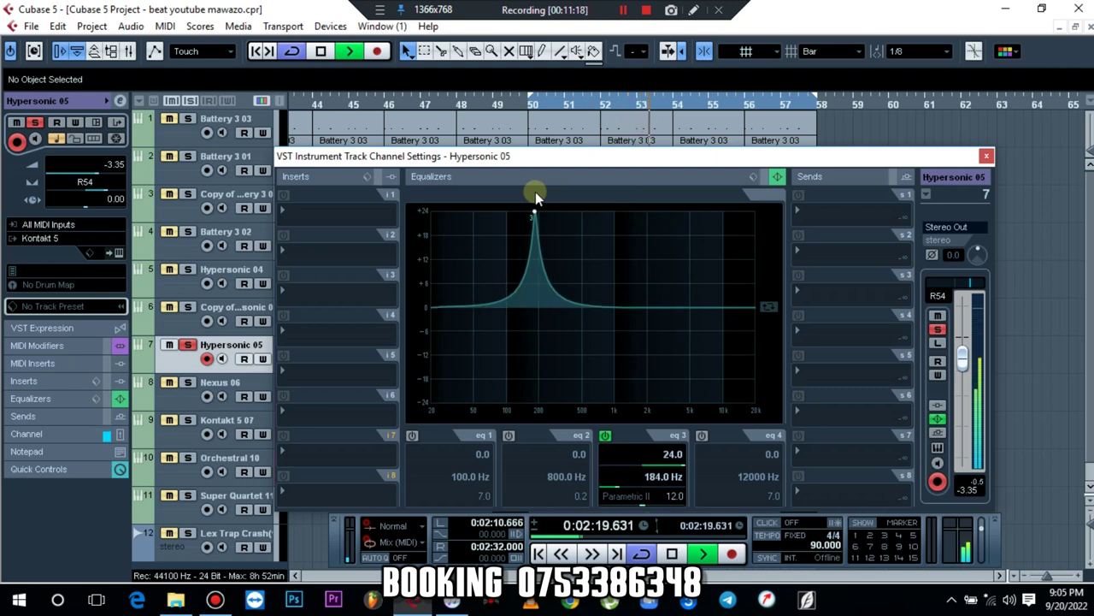
left_click(630, 466)
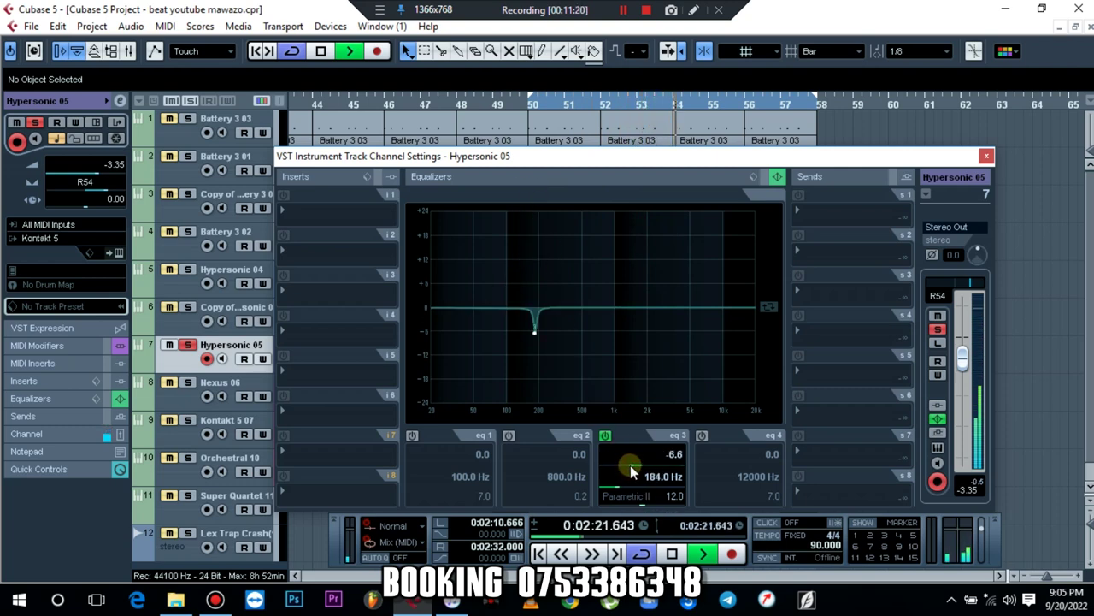
Step: Enable EQ band 2 on Hypersonic 05, move it to 5006 Hz, cut its gain to -8.5 and close the channel settings
left_click(508, 436)
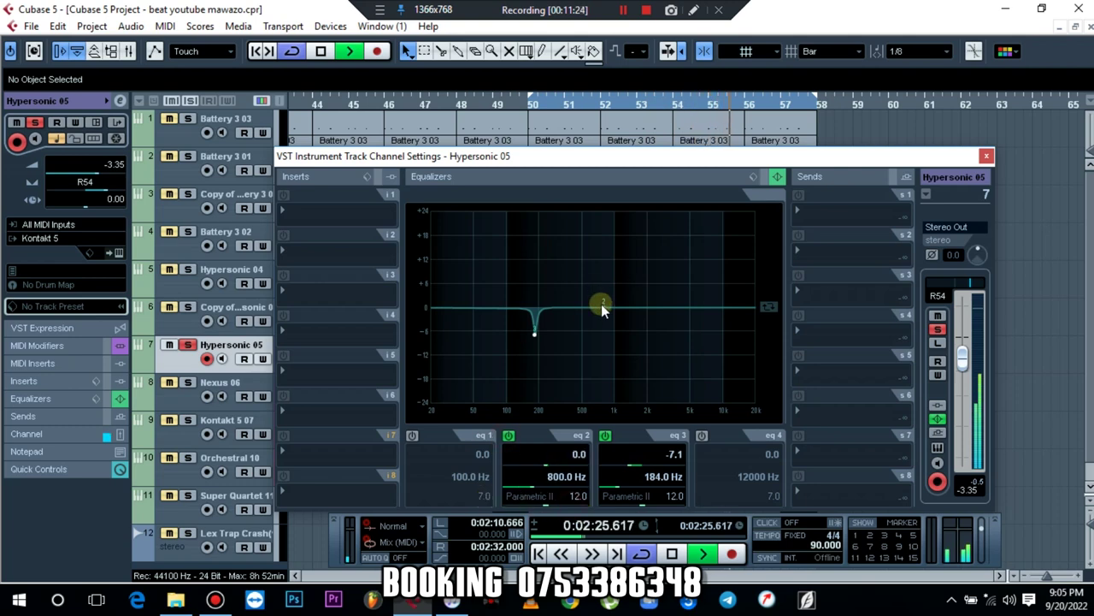
left_click_drag(601, 305, 690, 198)
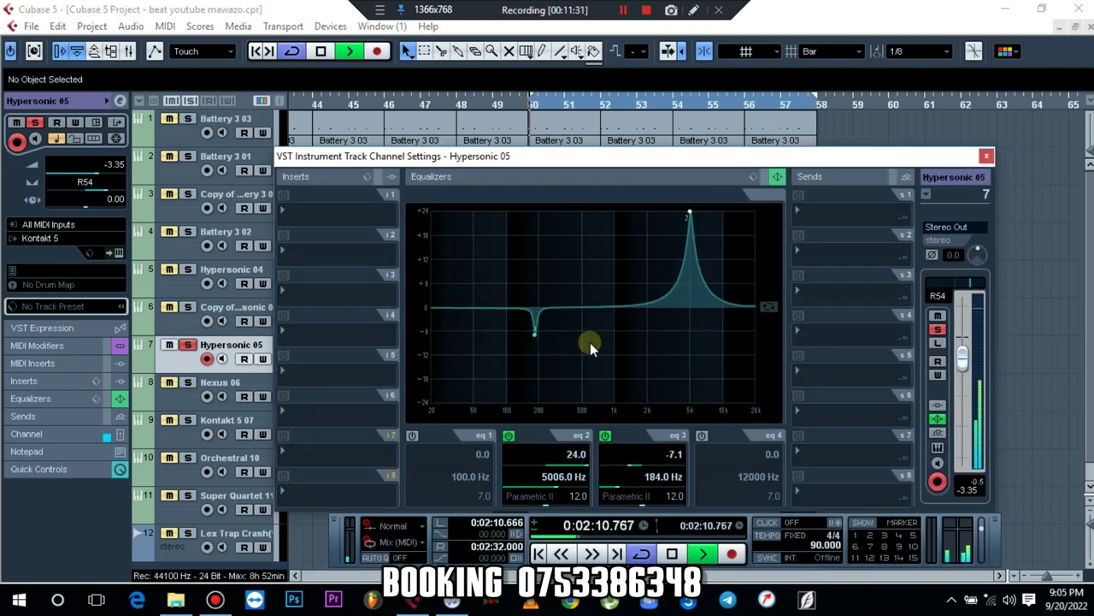
left_click(532, 465)
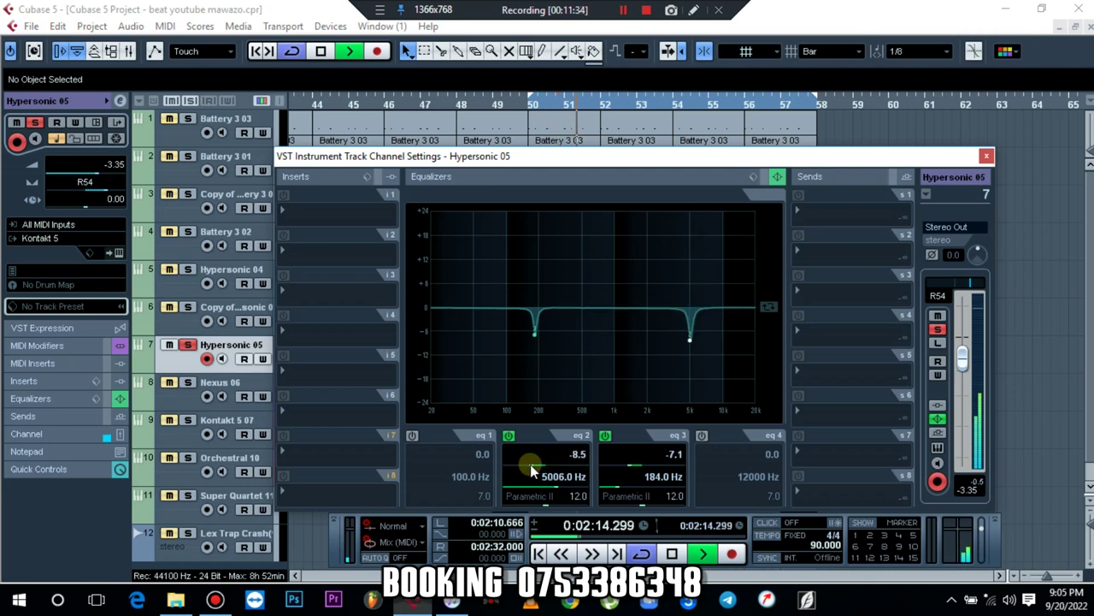
left_click(988, 156)
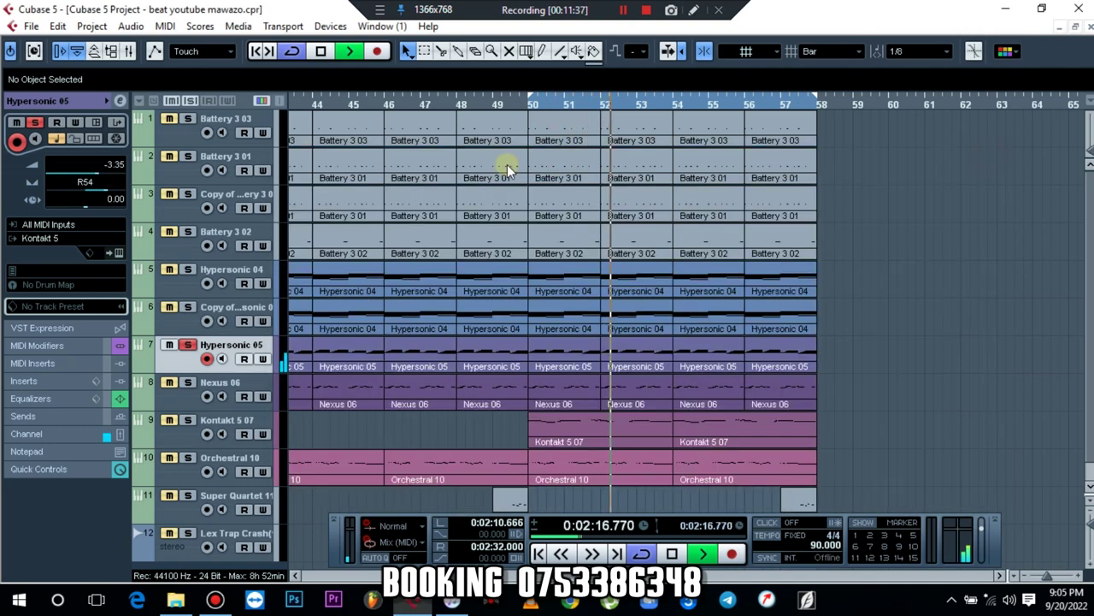
Step: Reopen Kontakt for Hypersonic 05 and adjust the rack reverb's volume in the tone effects of Evolution Steel Strings
left_click(119, 251)
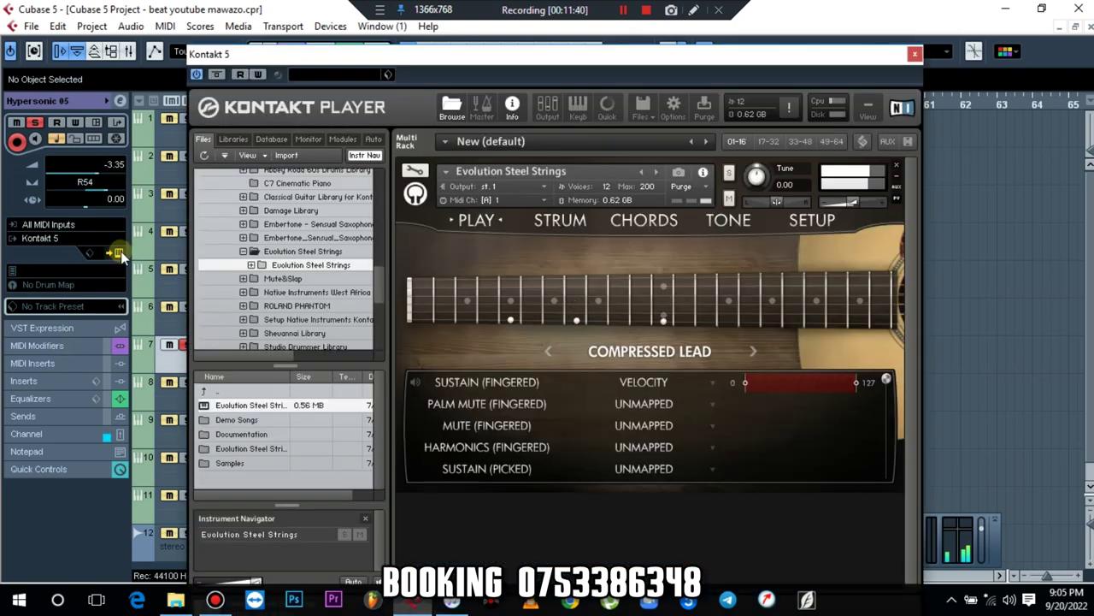
left_click(726, 220)
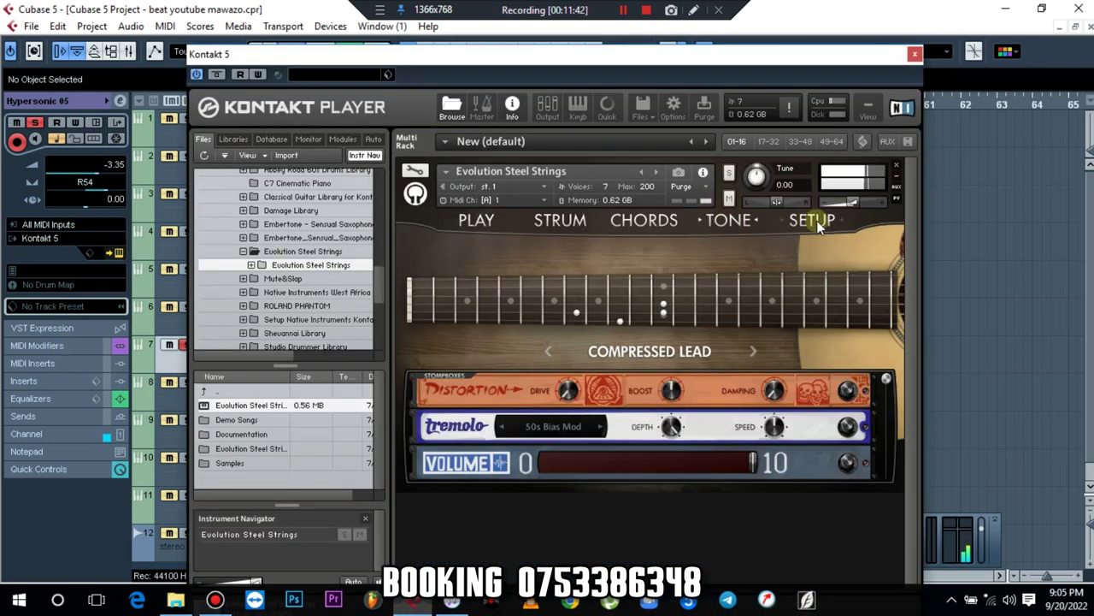
left_click_drag(886, 384, 886, 418)
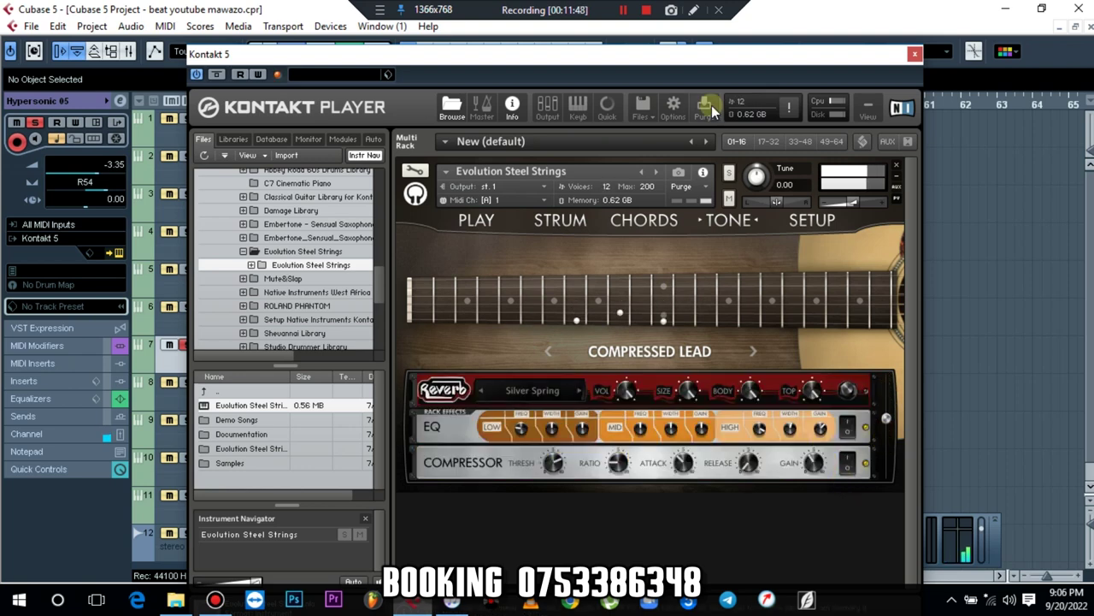
left_click_drag(706, 56, 726, 33)
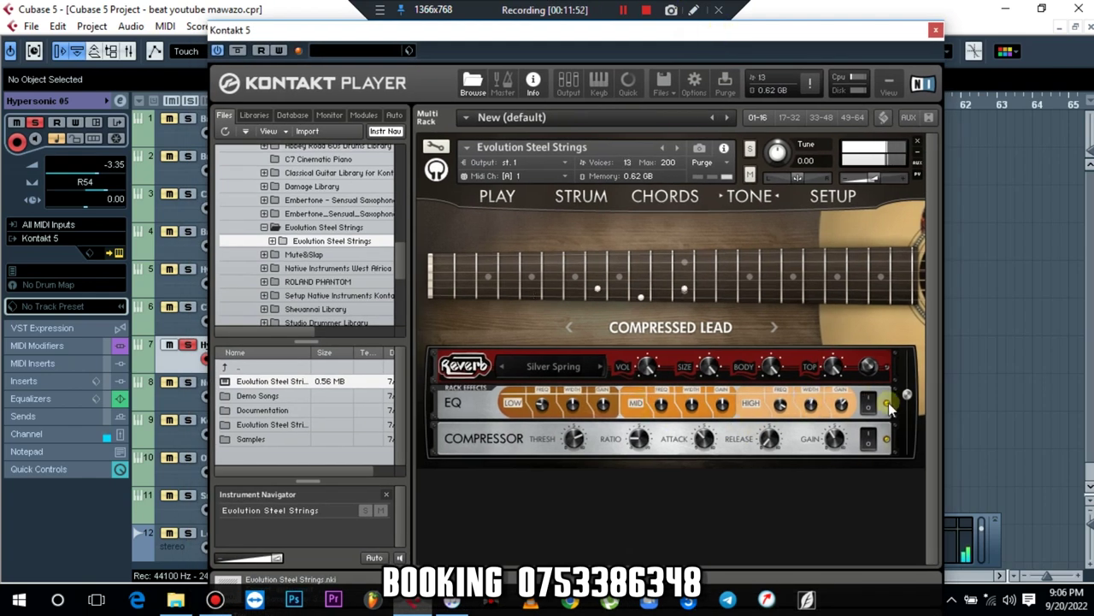
scroll(905, 402, "down", 1)
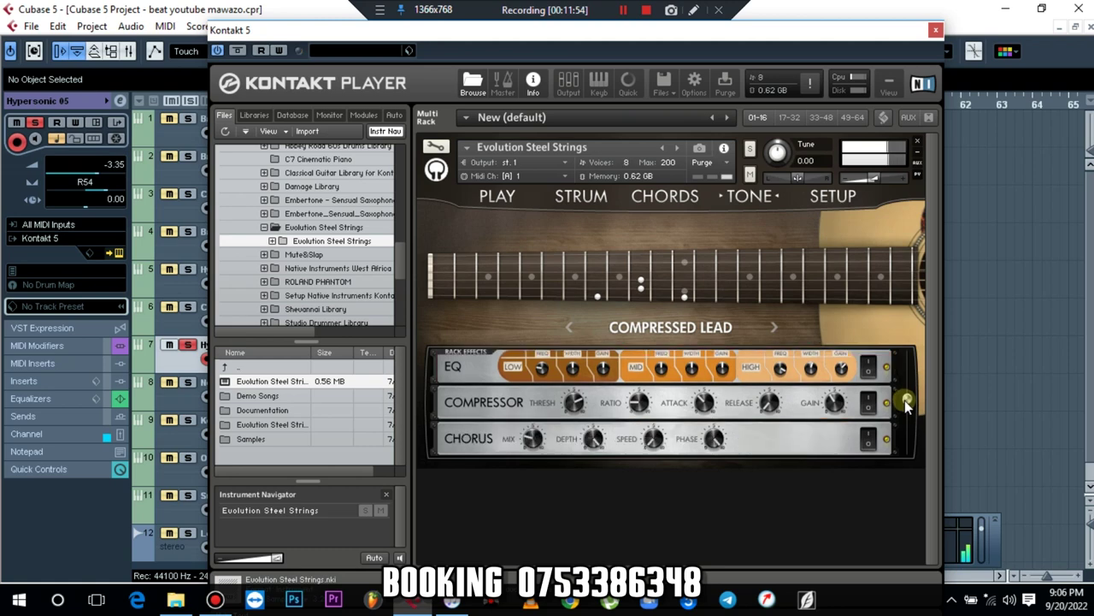
scroll(905, 410, "down", 1)
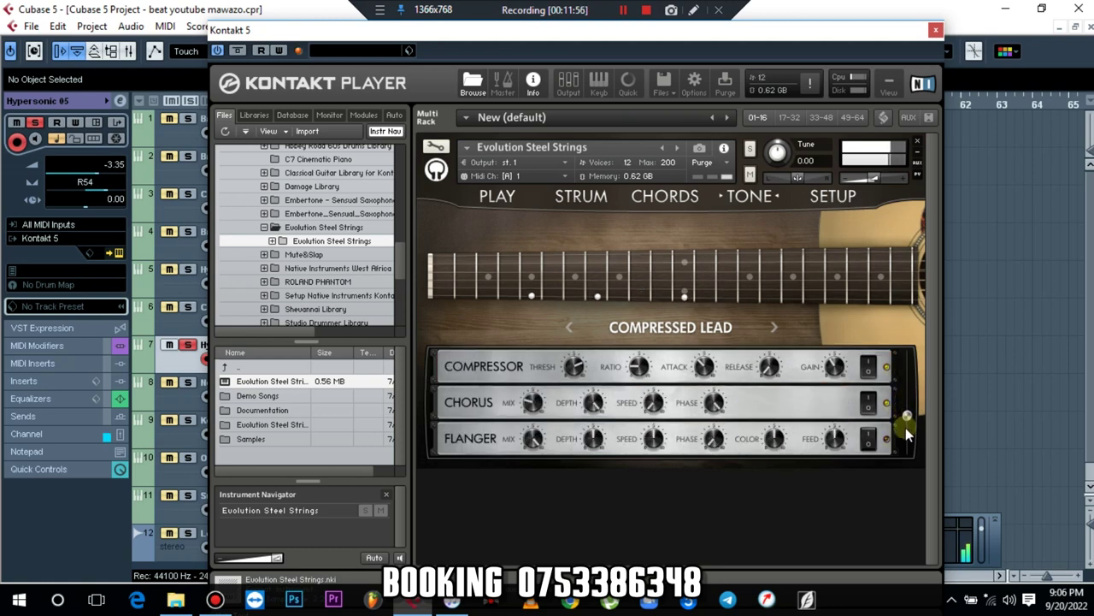
scroll(905, 428, "down", 2)
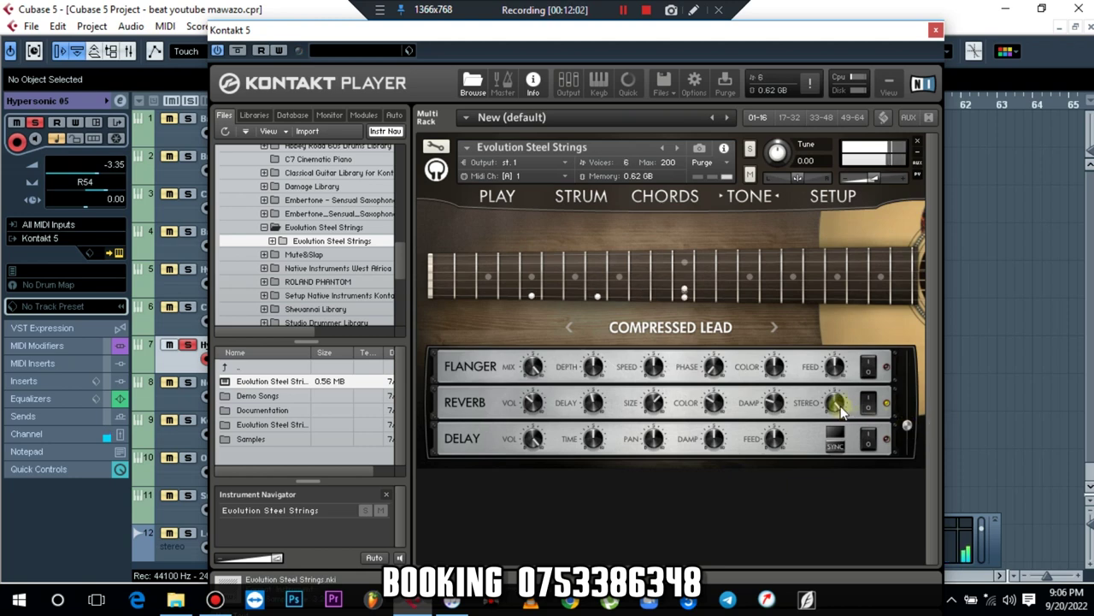
left_click_drag(532, 402, 560, 342)
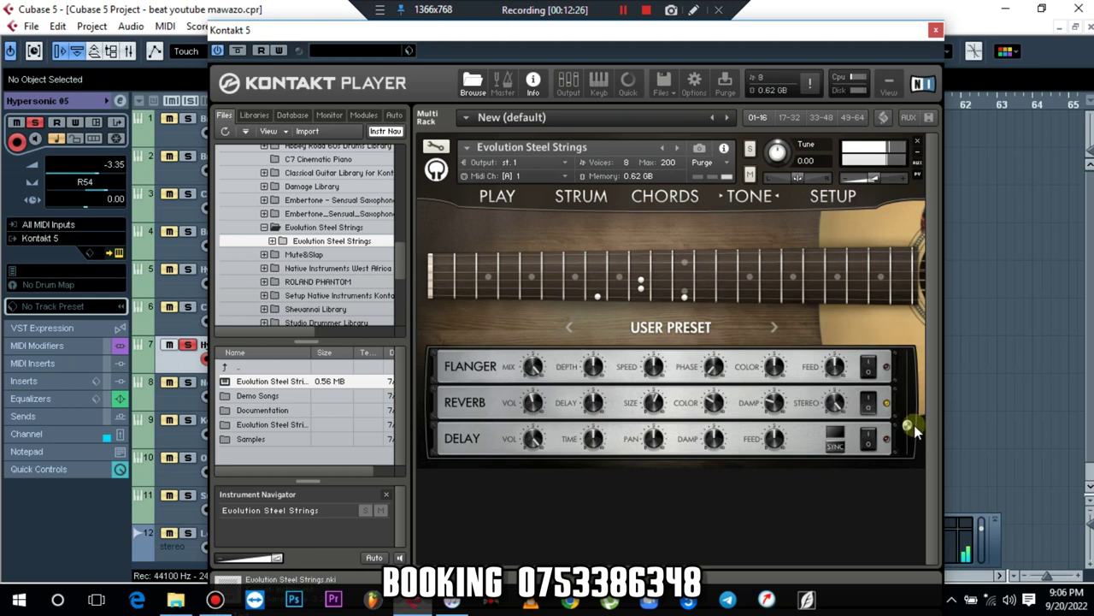
Step: Switch the Silver Spring reverb pedal, fine-tune the rack reverb's damping and close Kontakt
left_click_drag(908, 422, 908, 403)
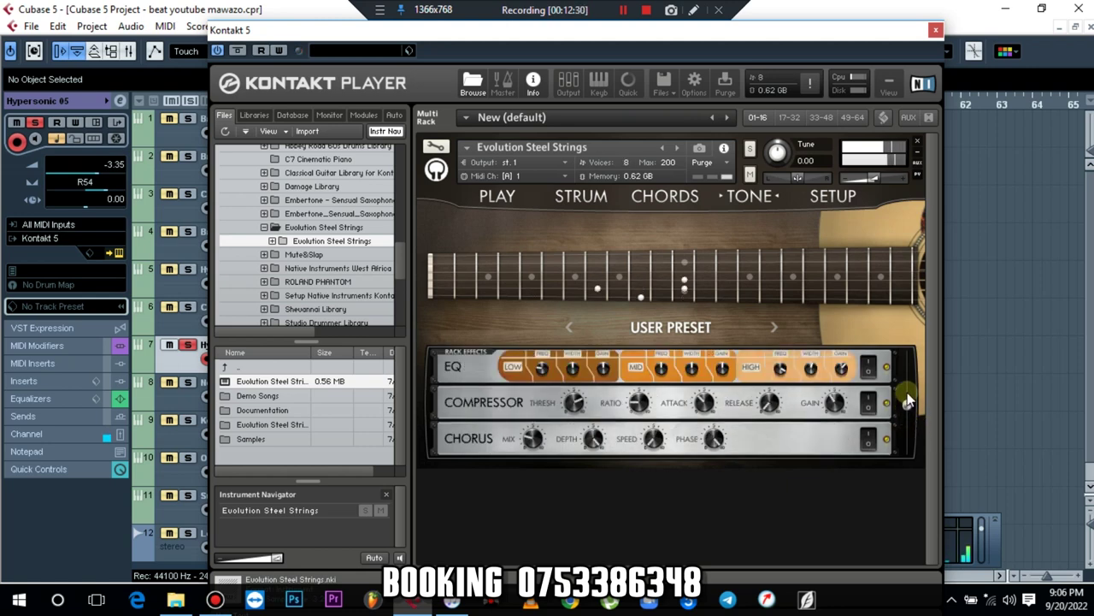
left_click(907, 381)
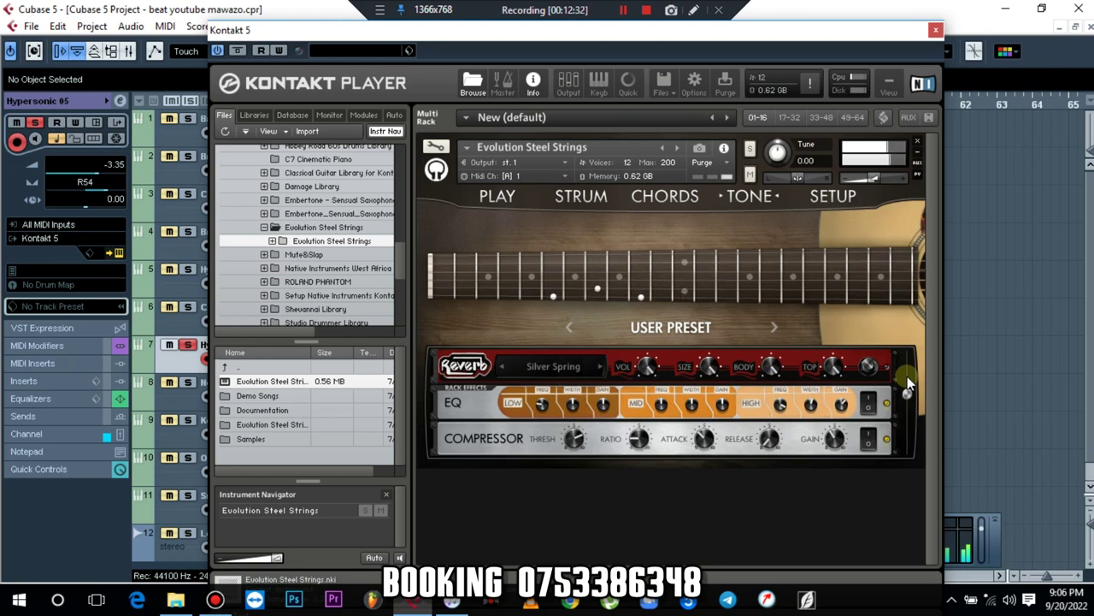
left_click(870, 366)
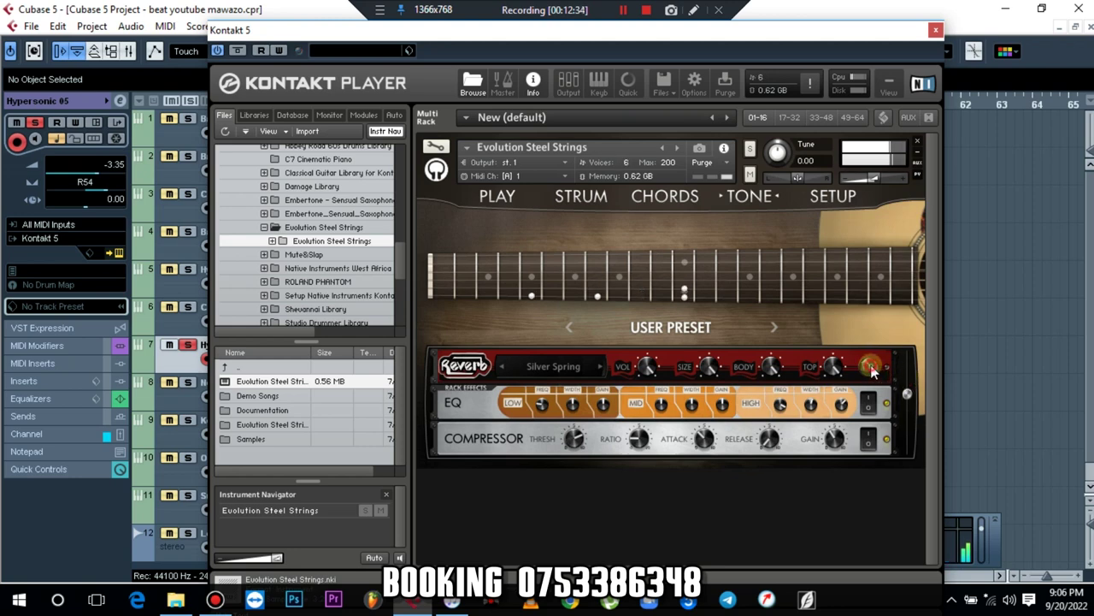
left_click_drag(906, 388, 903, 441)
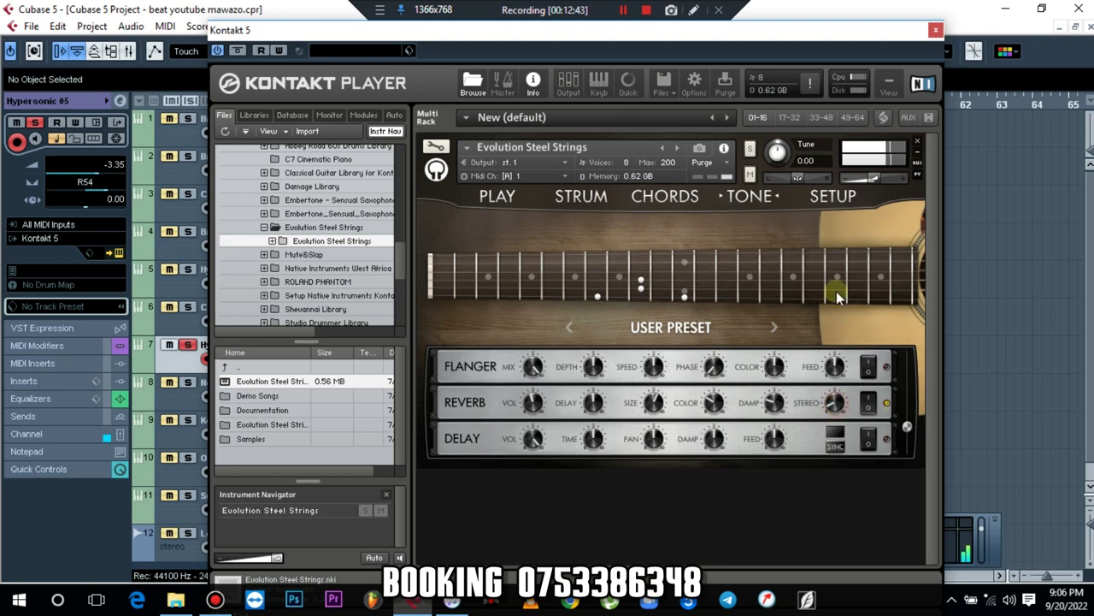
left_click(772, 403)
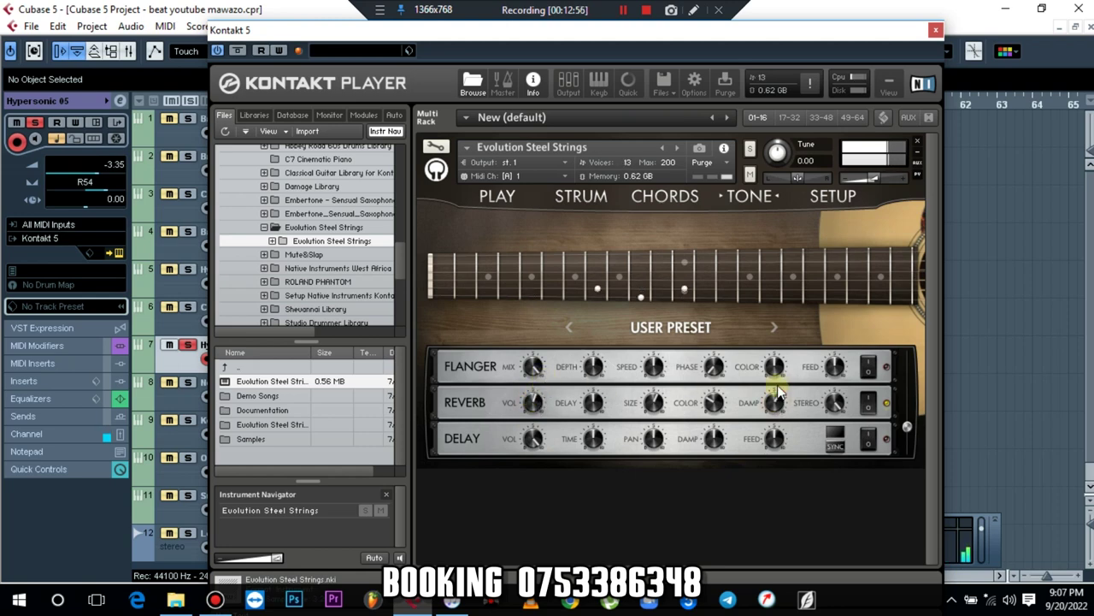
left_click(938, 31)
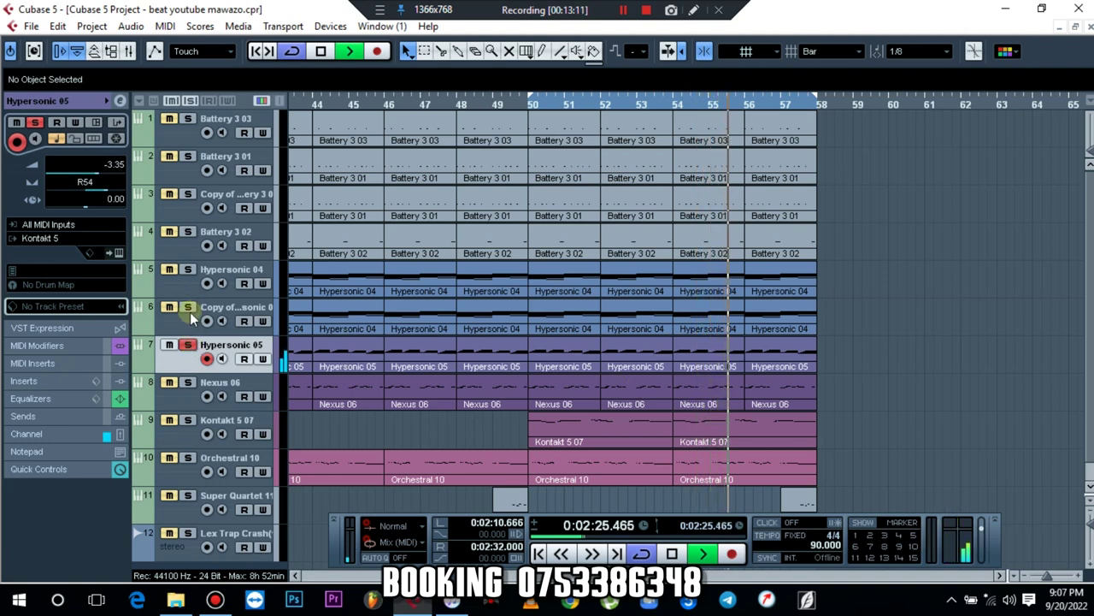
Step: Audition Nexus 06 soloed alongside Hypersonic 05, return to Hypersonic 05 alone and pan it to R60
left_click(189, 382)
left_click(186, 393)
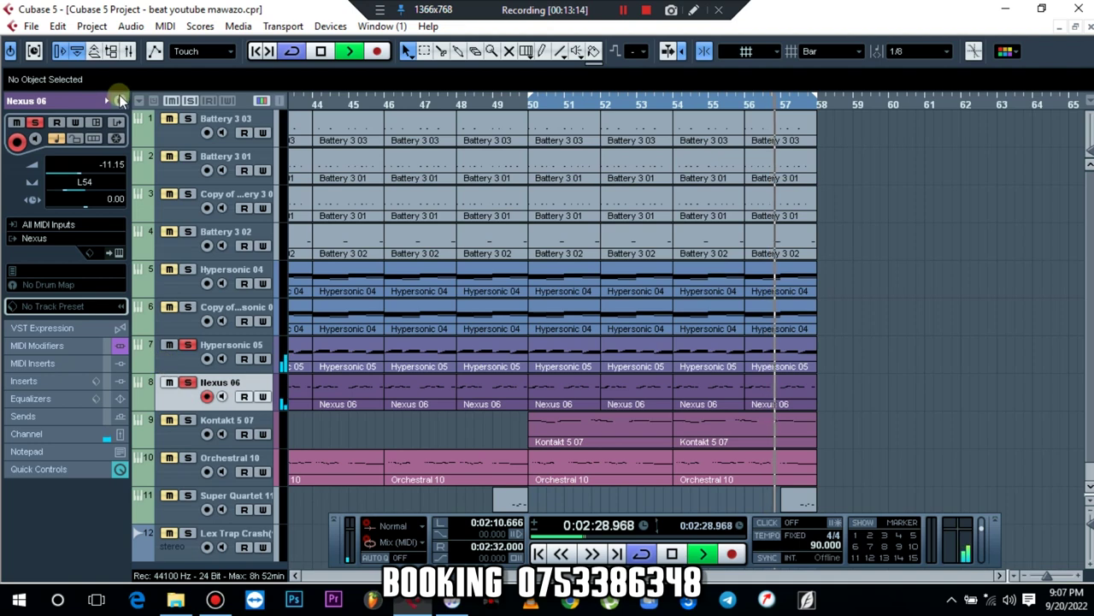
left_click(189, 382)
left_click(175, 363)
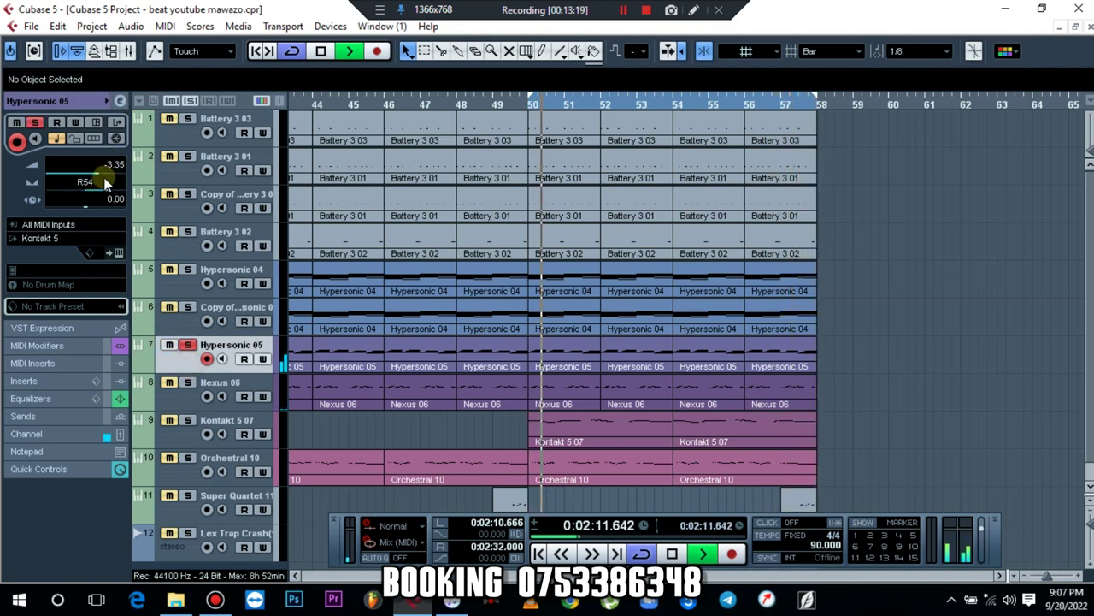
scroll(92, 189, "down", 9)
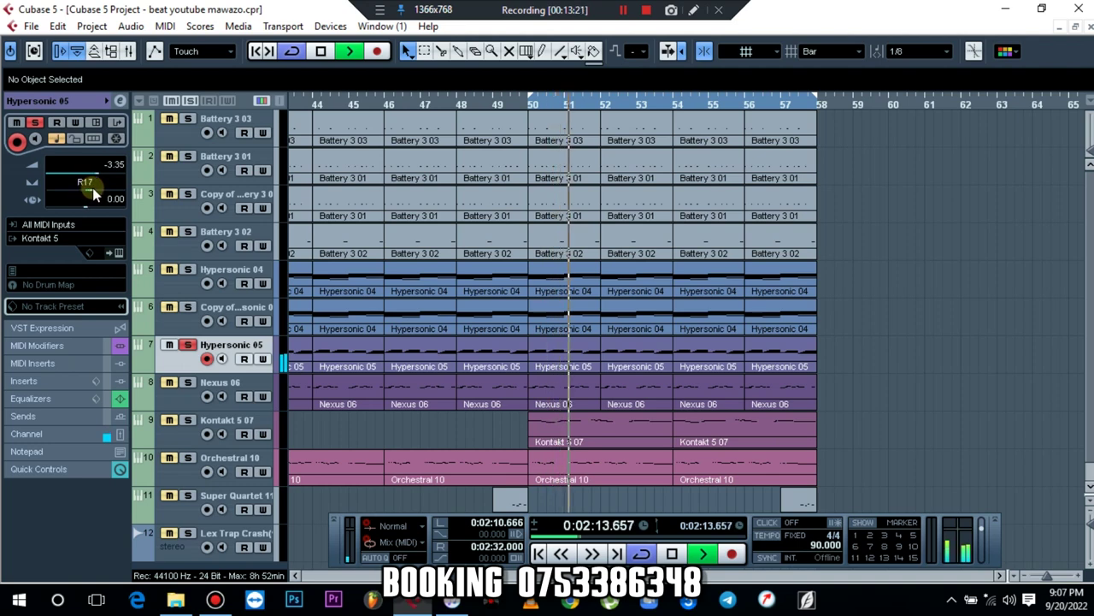
scroll(102, 190, "up", 15)
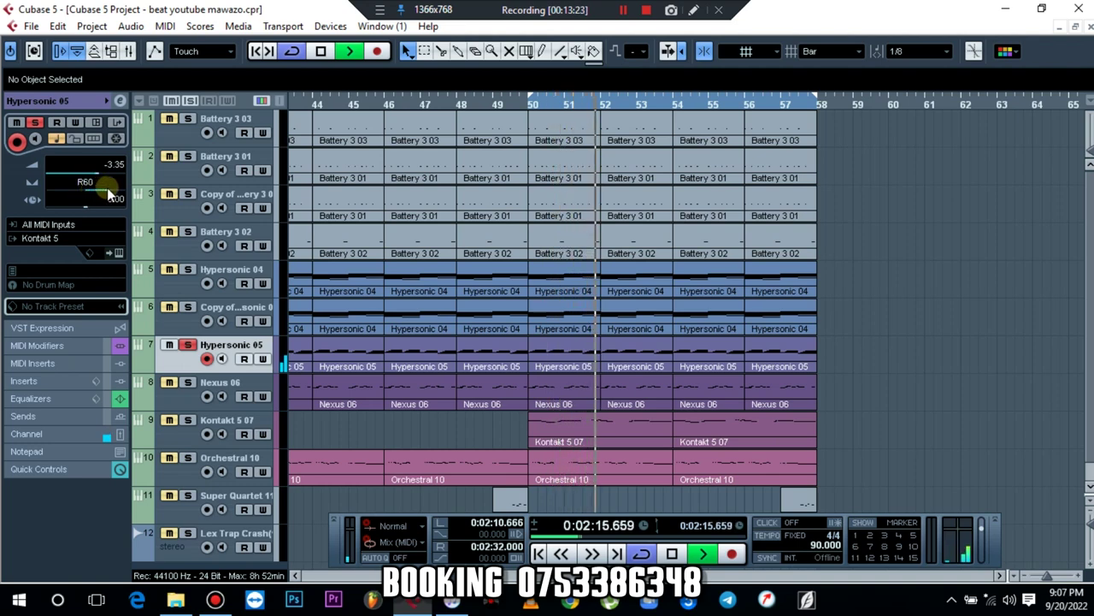
Step: Solo Nexus 06 together with Hypersonic 05 and pan Nexus 06 to L60
left_click(188, 383)
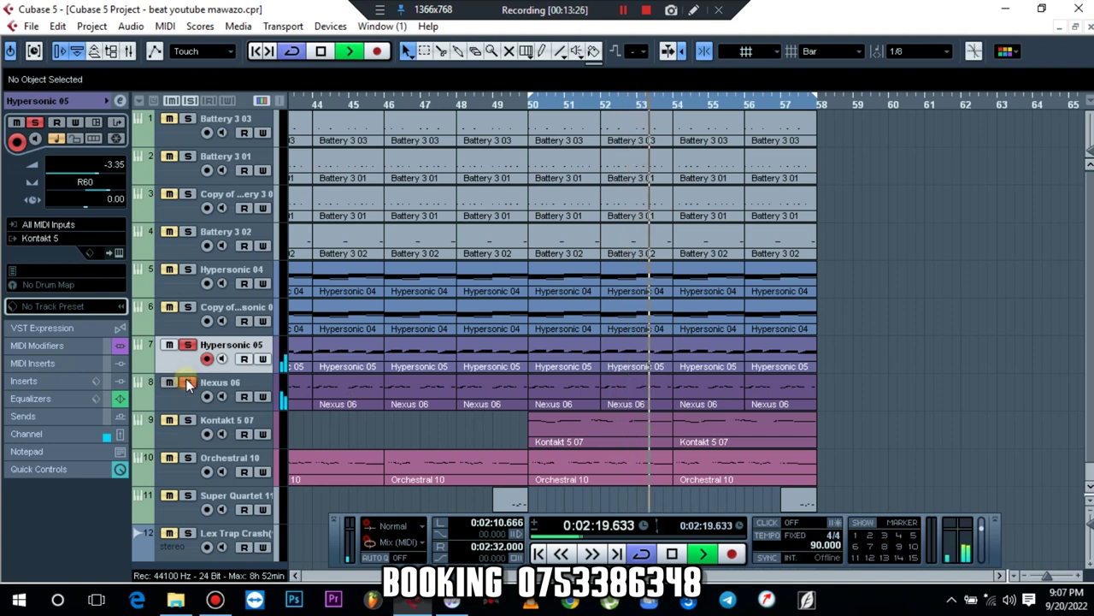
left_click(190, 407)
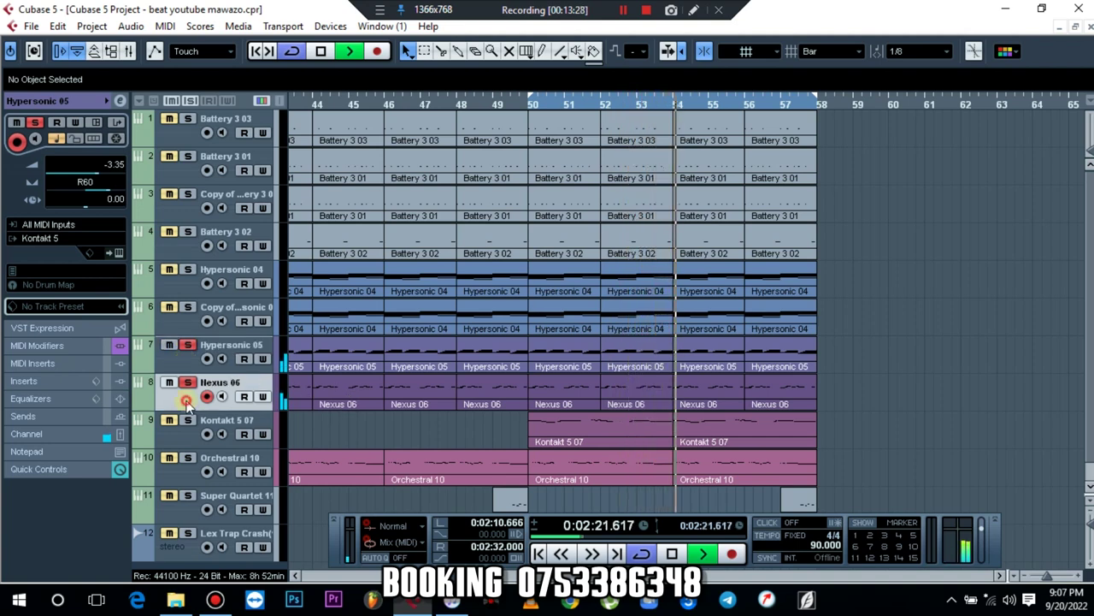
left_click(75, 198)
left_click_drag(67, 195, 62, 195)
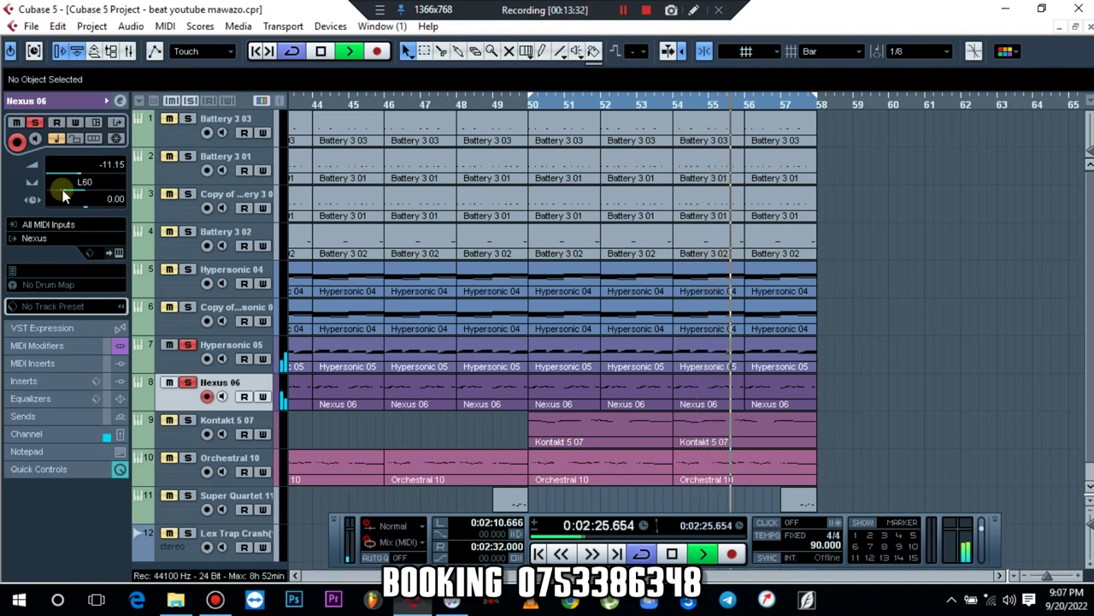
Step: Load the GT Muted Guitar Oct preset from XP Guitars in the Nexus instrument of Nexus 06 and close it
left_click(119, 251)
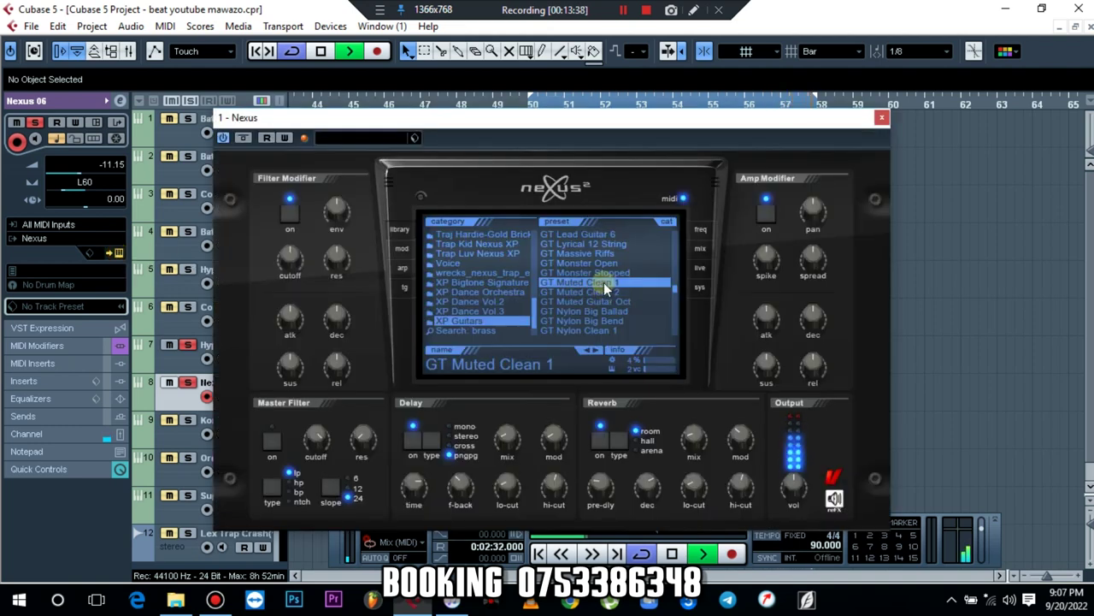
left_click(611, 303)
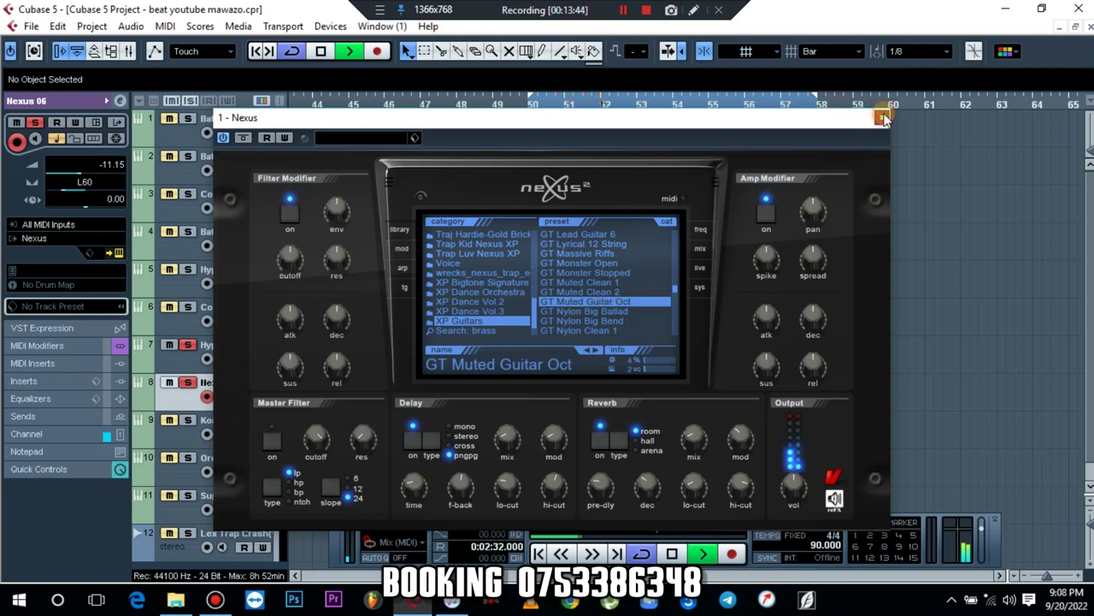
left_click(882, 118)
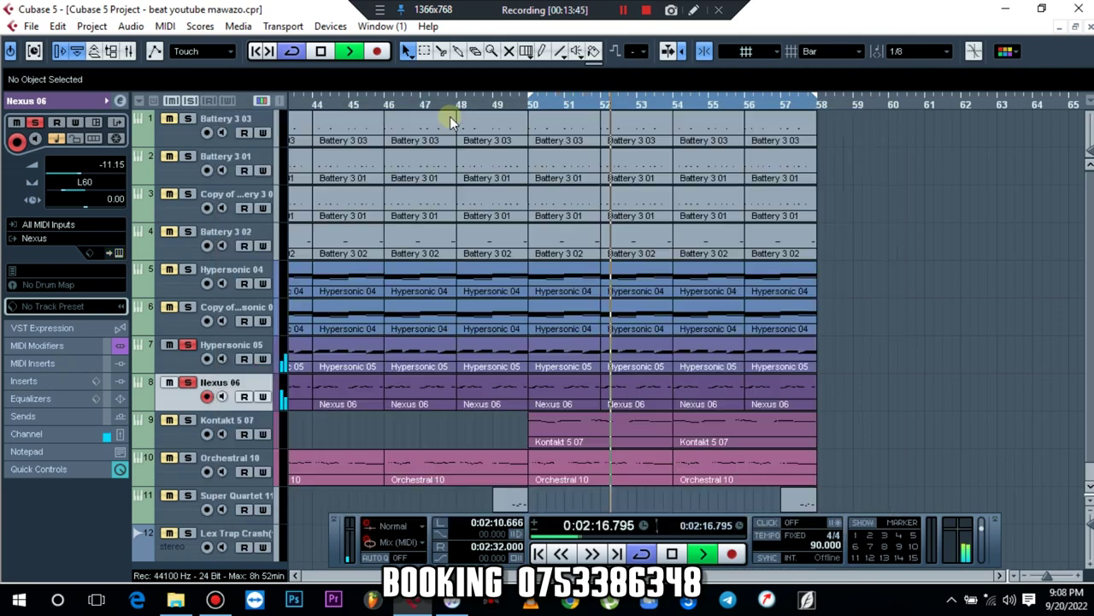
Step: Open the channel settings of Nexus 06 and set EQ band 1 to a low-shelf cut of -24.0 at 187 Hz with Q 0.0
left_click(121, 101)
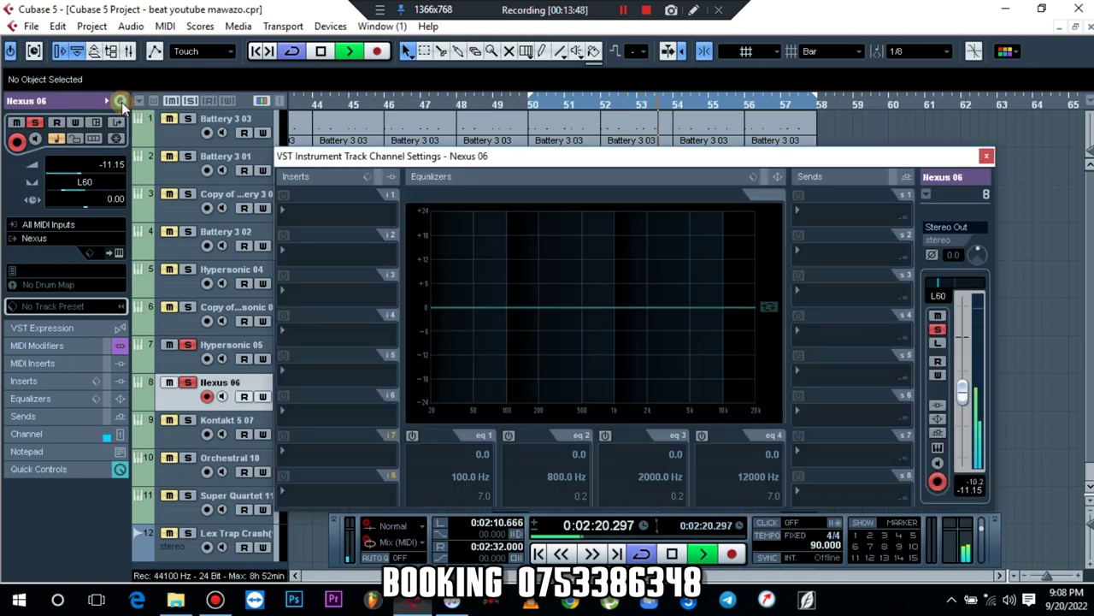
left_click_drag(577, 306, 605, 294)
left_click(412, 435)
left_click(411, 435)
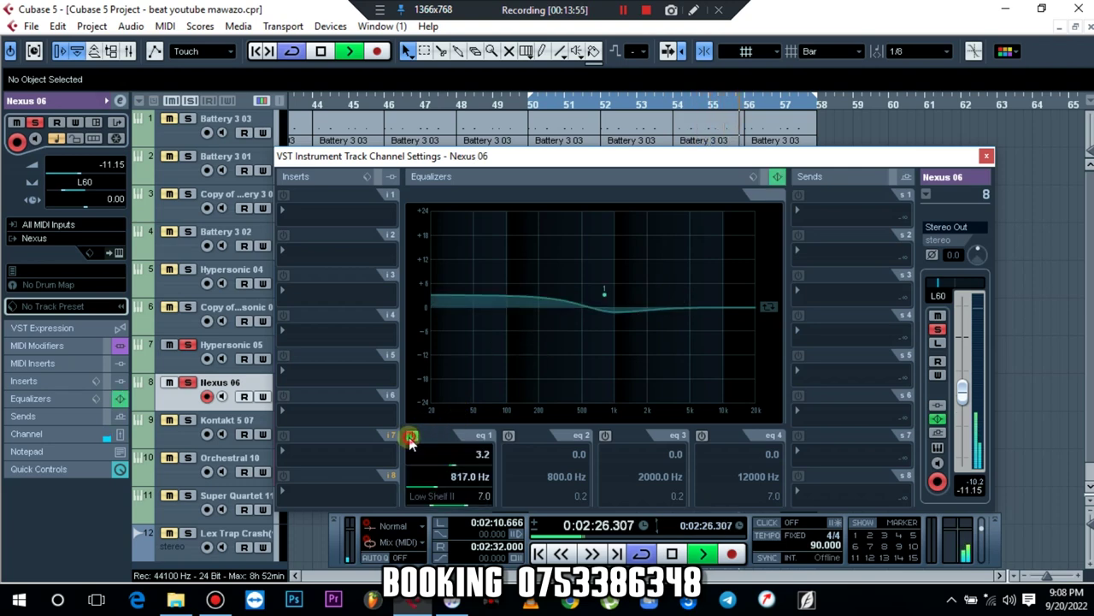
left_click_drag(604, 294, 536, 411)
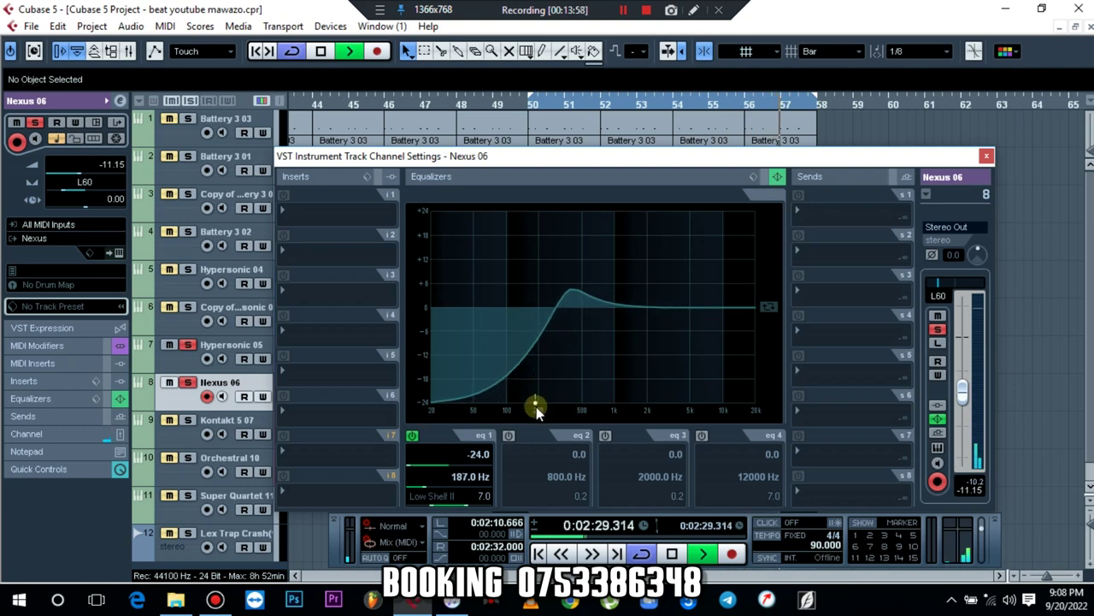
left_click(478, 502)
type("0")
key("Return")
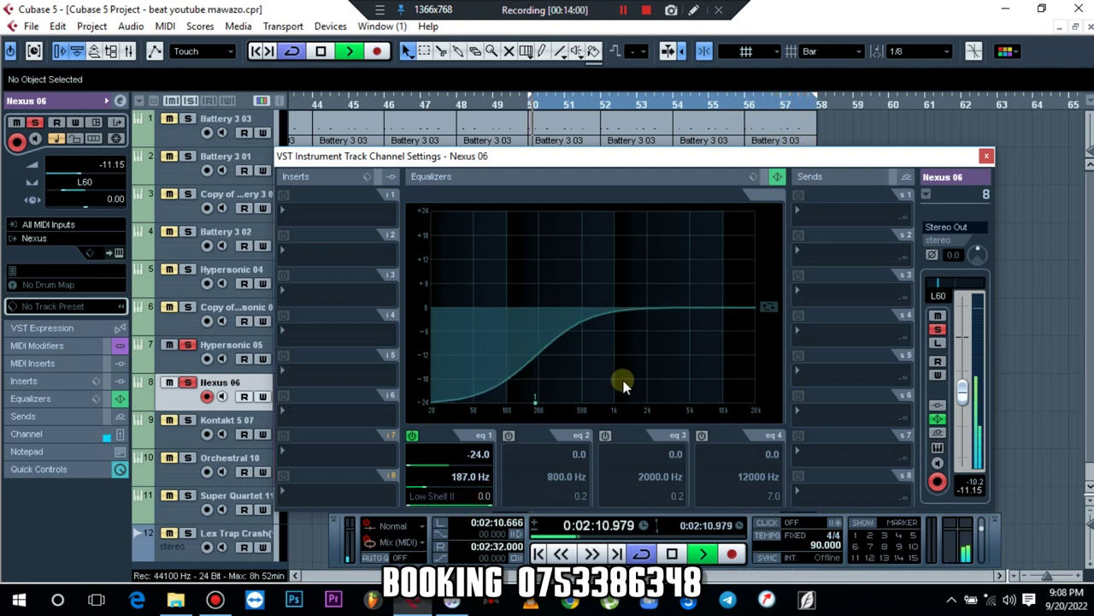
Step: Set EQ band 1 on Nexus 06 to 112.5 Hz, boost band 2 by 3.8 at 1857 Hz and close the channel settings
left_click_drag(425, 485, 421, 491)
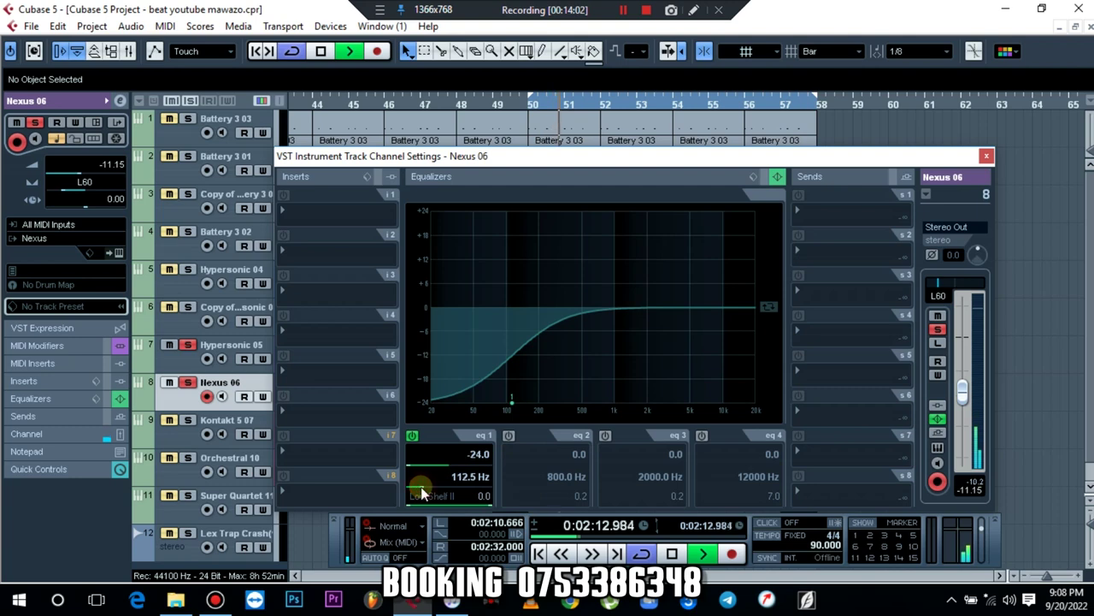
mouse_move(659, 305)
left_mouse_down()
mouse_move(674, 283)
mouse_move(667, 273)
mouse_move(608, 282)
mouse_move(646, 296)
left_mouse_up()
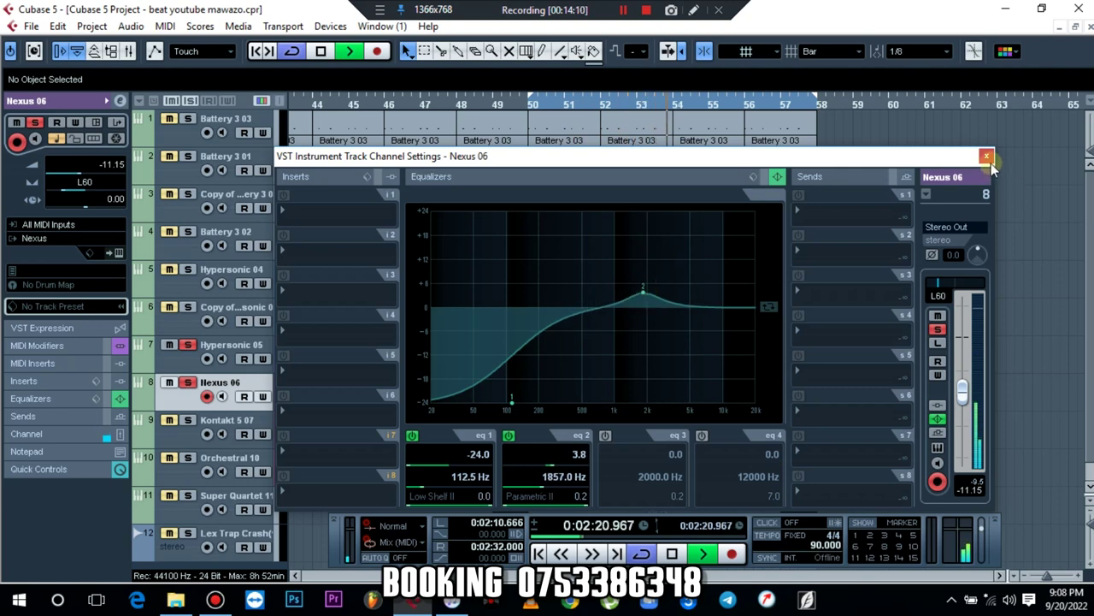
left_click(988, 157)
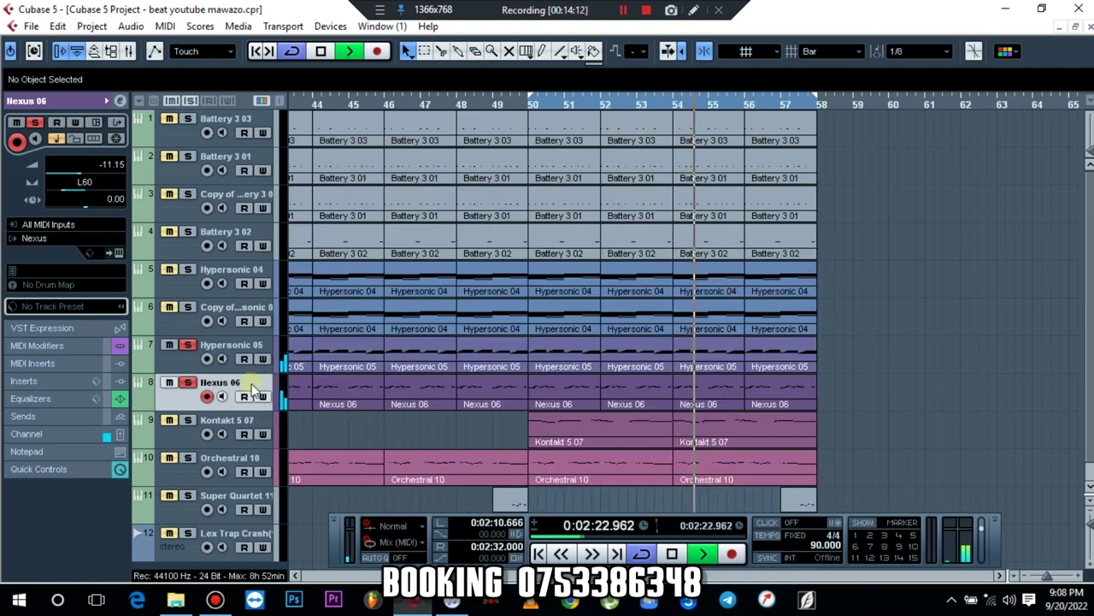
Step: Add Copy of Hypersonic 04, Hypersonic 04, Battery 3 02, Copy of Battery 3 01, Battery 3 01 and Battery 3 03 to the soloed tracks
left_click(188, 307)
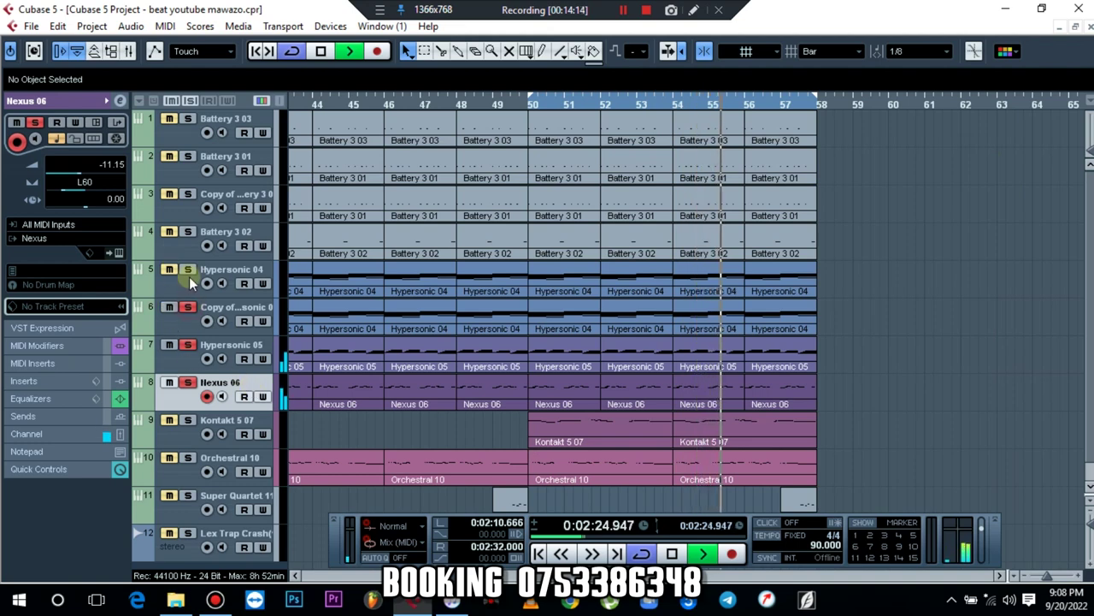
left_click(188, 270)
left_click(188, 232)
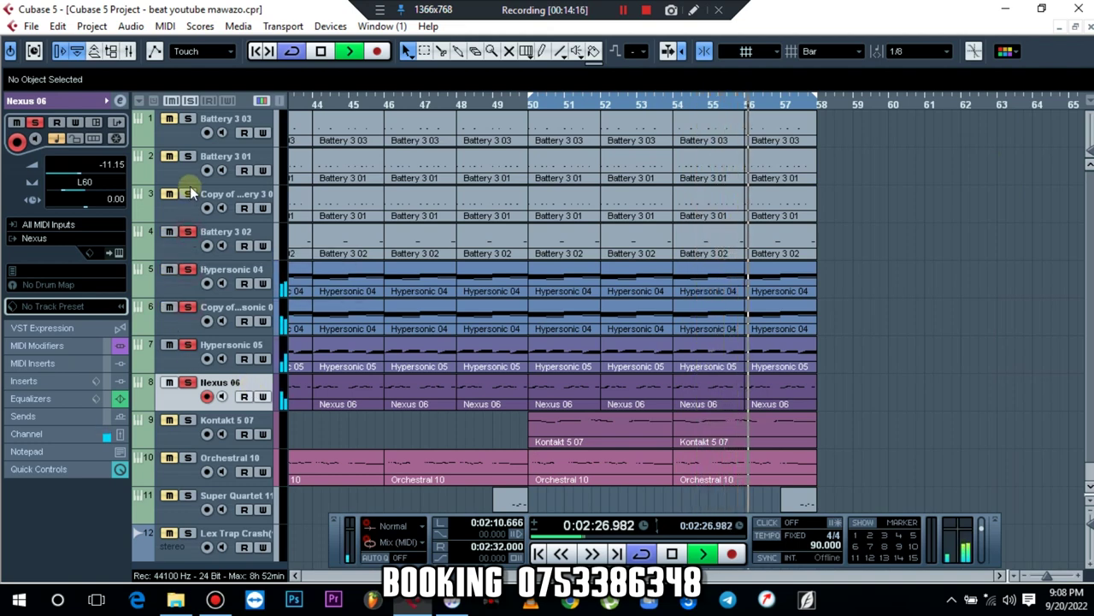
left_click(189, 194)
left_click(188, 156)
left_click(188, 118)
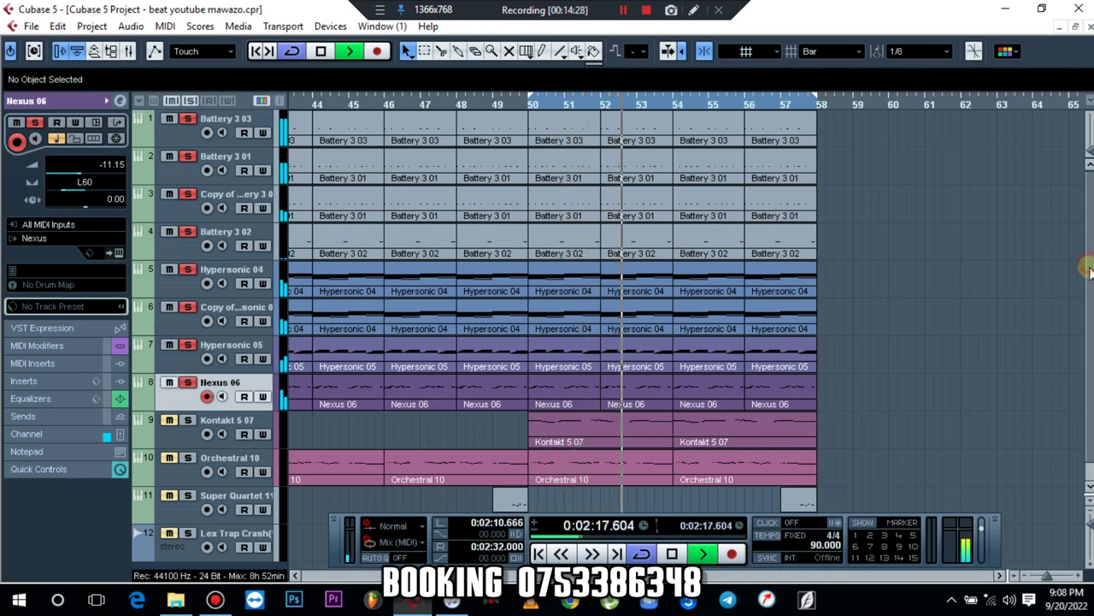
Step: Solo Kontakt 5 07 along with the others and load Classic Chorus into its first insert slot with playback stopped
scroll(1090, 325, "down", 1)
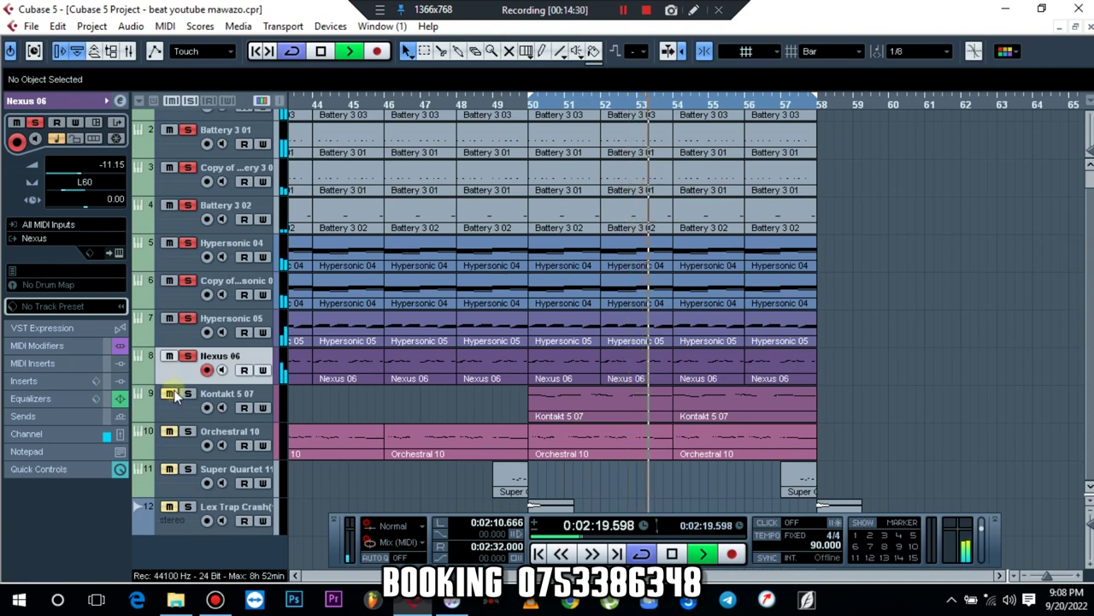
left_click(189, 416)
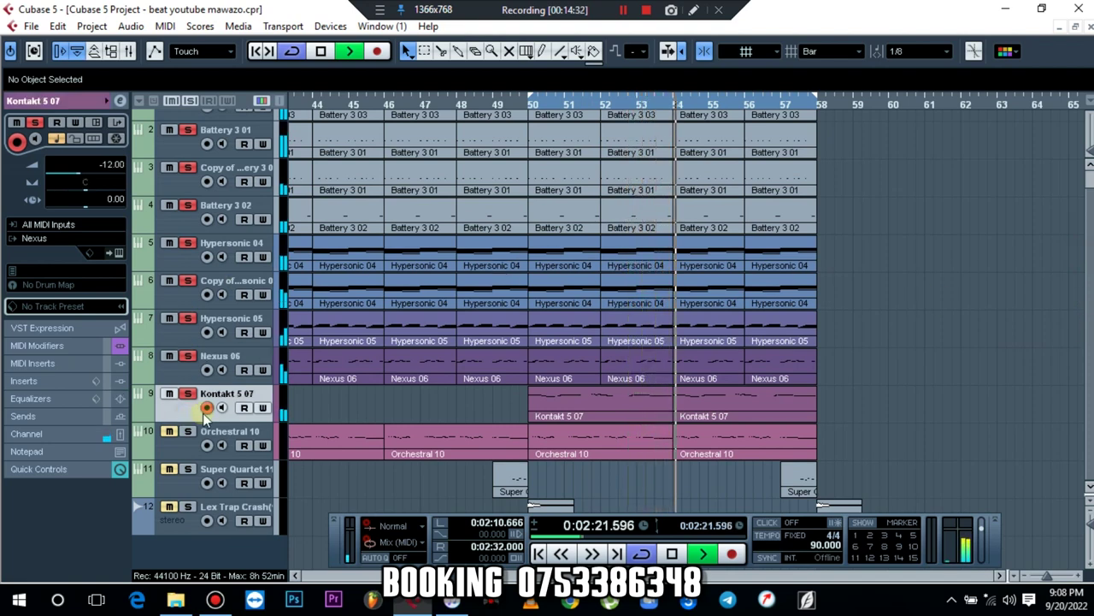
left_click(120, 101)
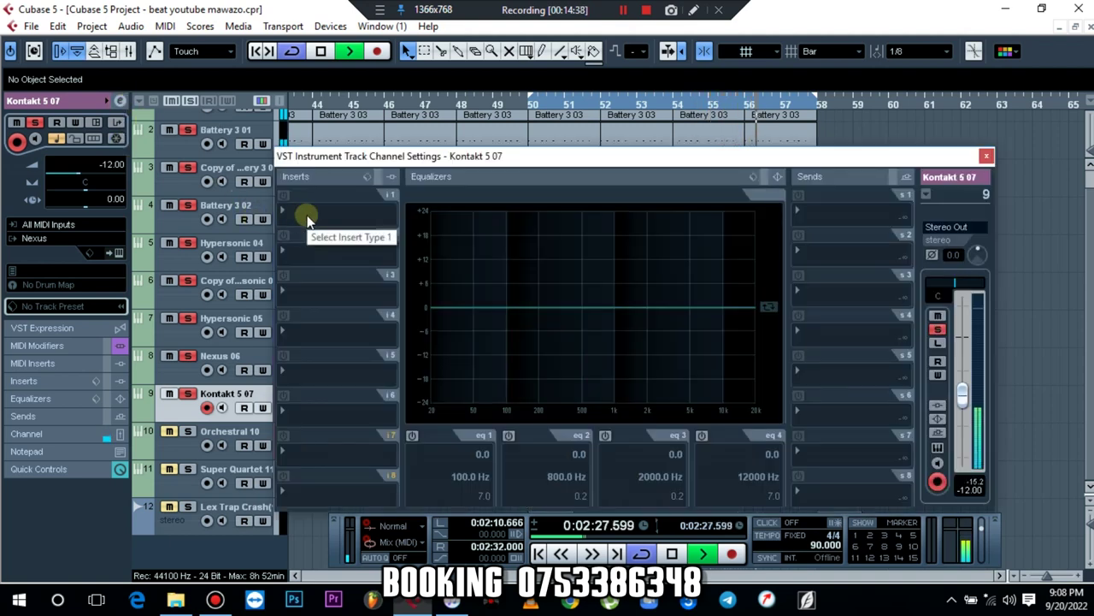
key("space")
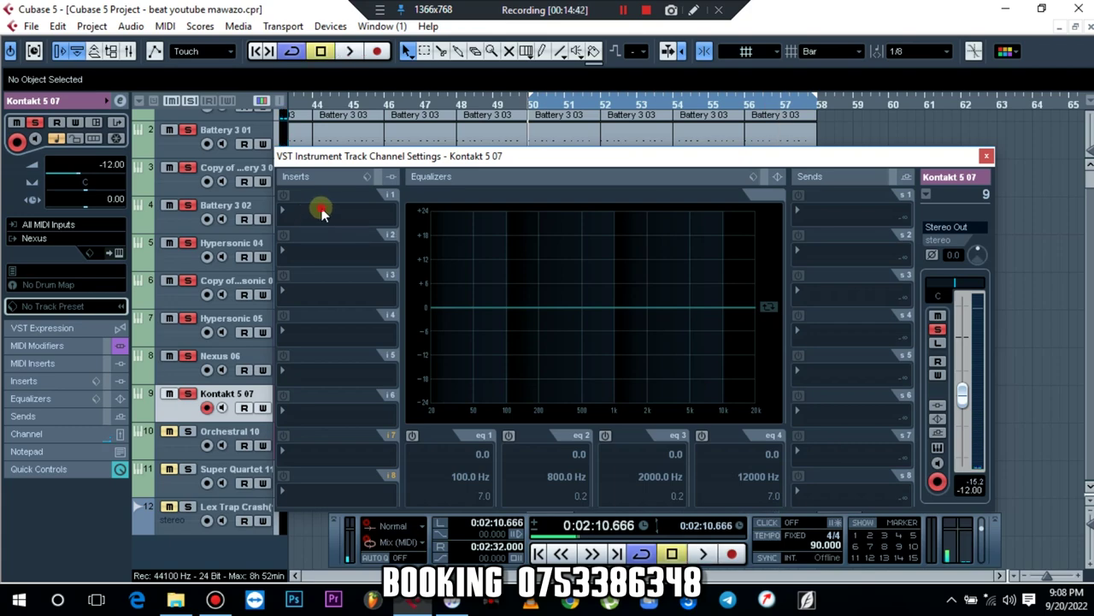
left_click(322, 212)
mouse_move(338, 295)
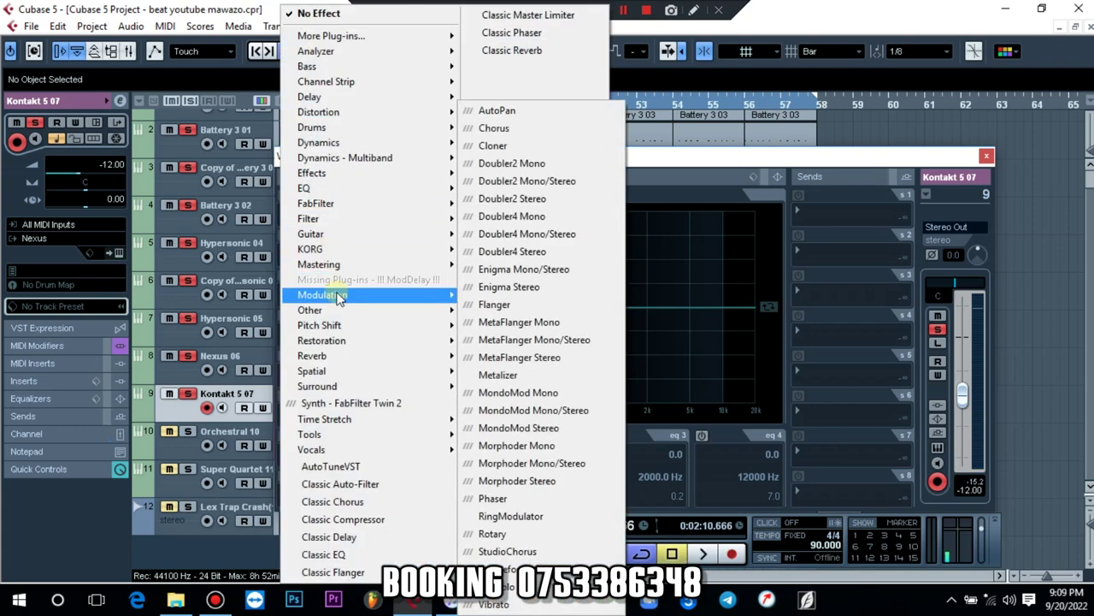
mouse_move(342, 376)
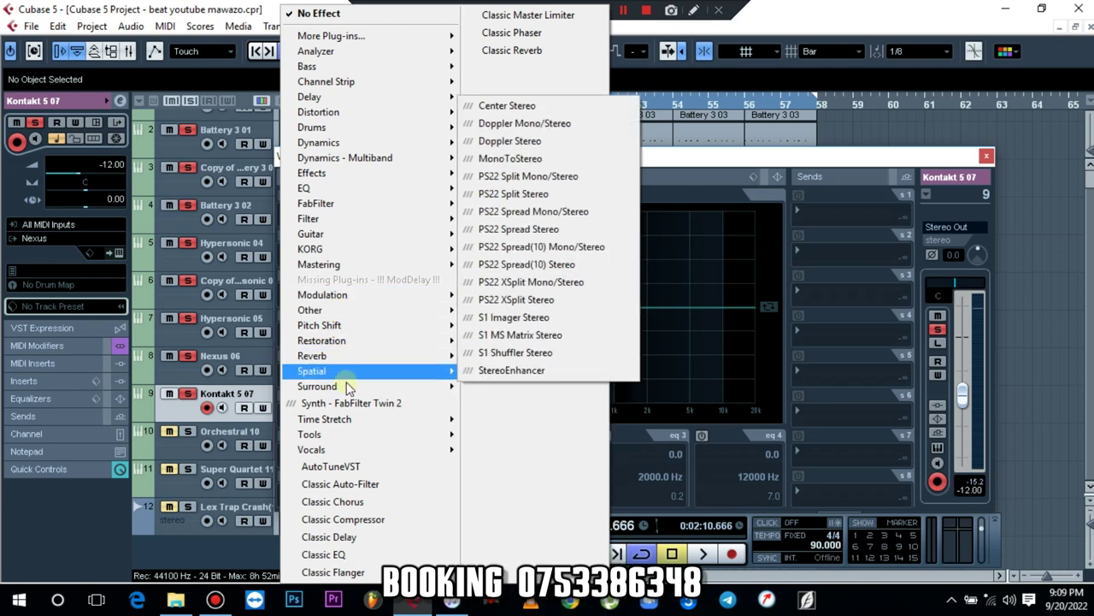
mouse_move(357, 445)
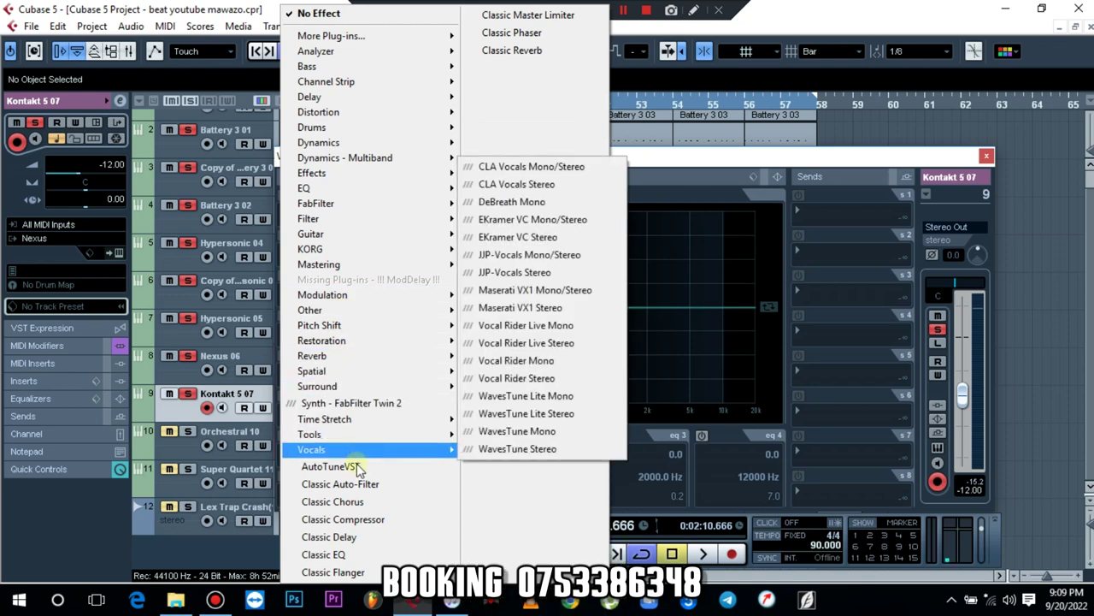
left_click(357, 502)
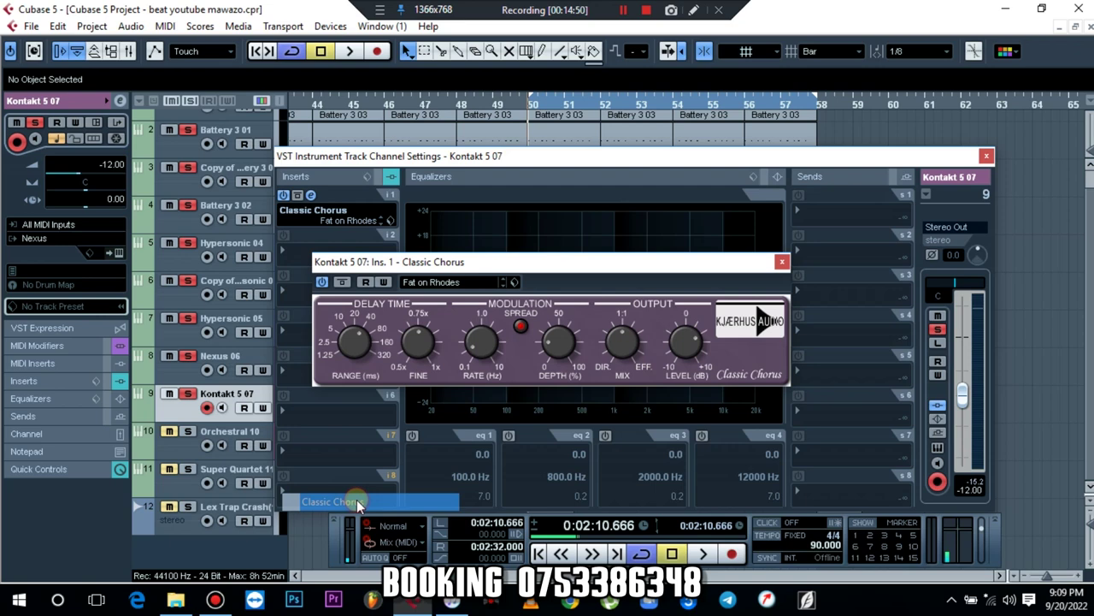
Step: Choose the Clean Guitar Chorus preset in Classic Chorus, resume playback and close the effect window
left_click(444, 284)
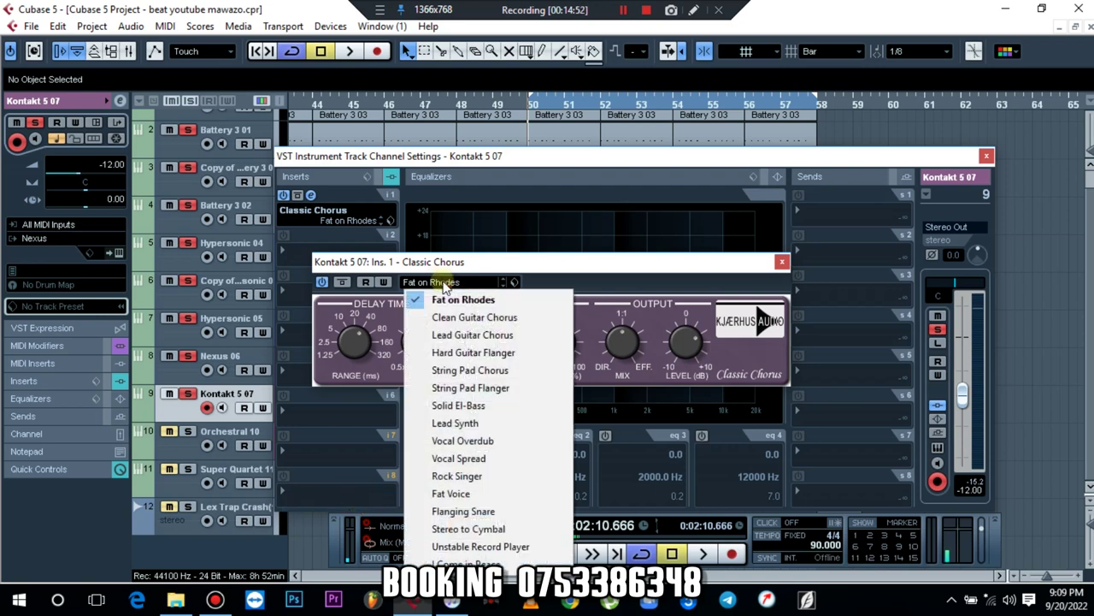
left_click(488, 317)
key("space")
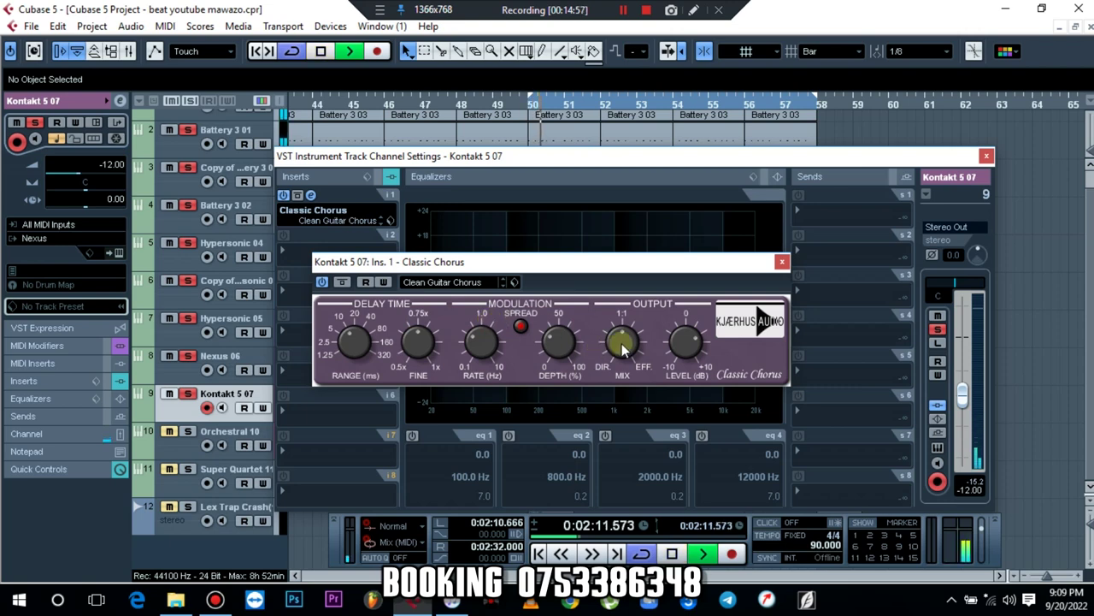
left_click(781, 263)
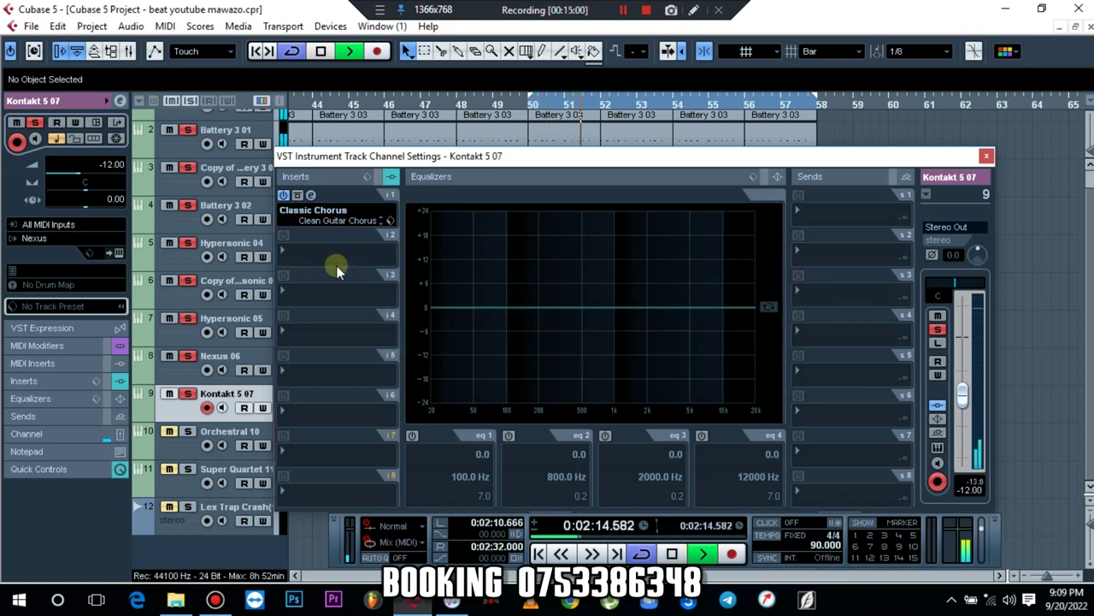
Step: Adjust the reverb and delay low-cut in the Nexus instrument of Kontakt 5 07 and close the instrument
left_click(118, 253)
mouse_move(695, 436)
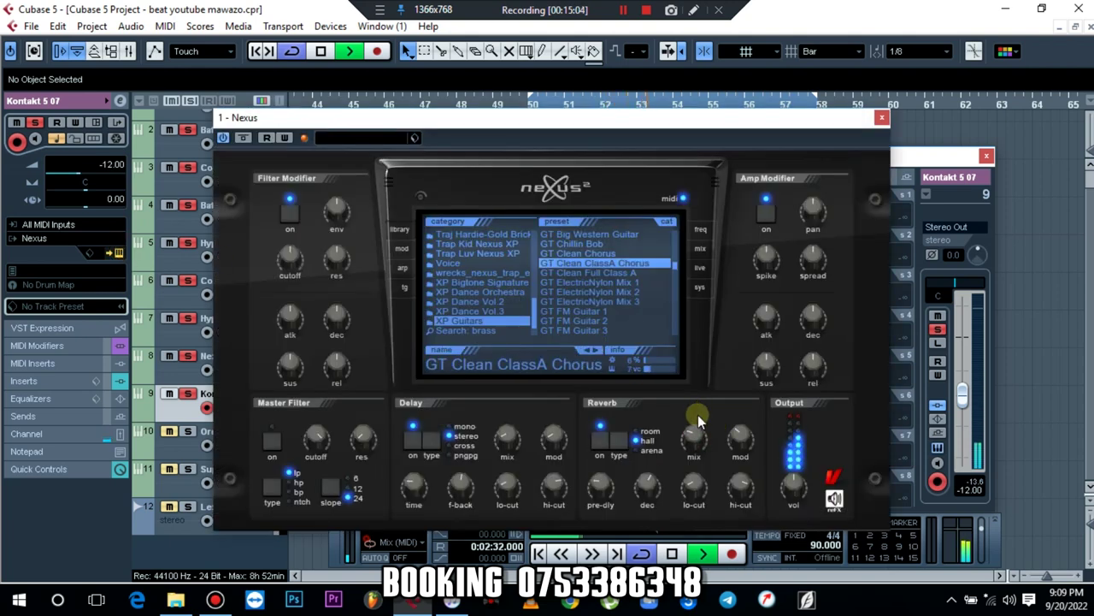
left_click_drag(693, 488, 691, 454)
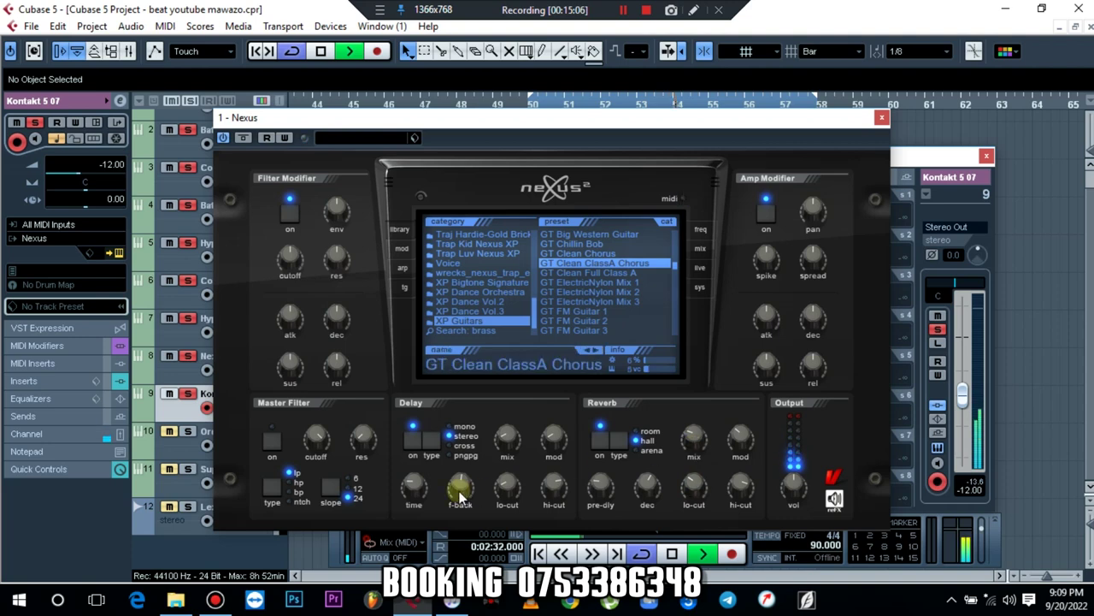
left_click_drag(507, 487, 508, 442)
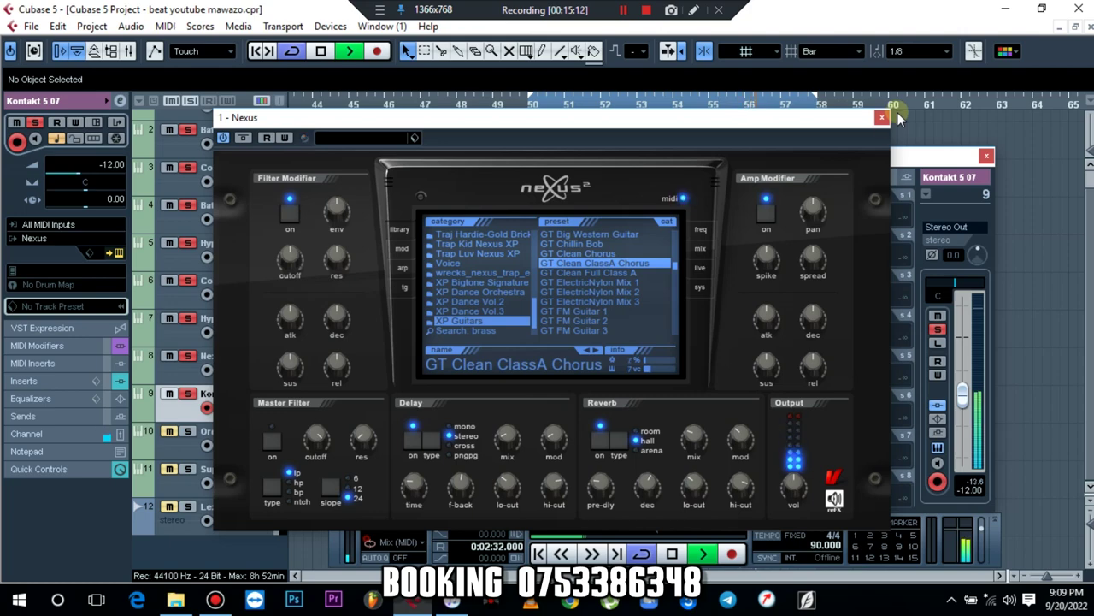
left_click(882, 119)
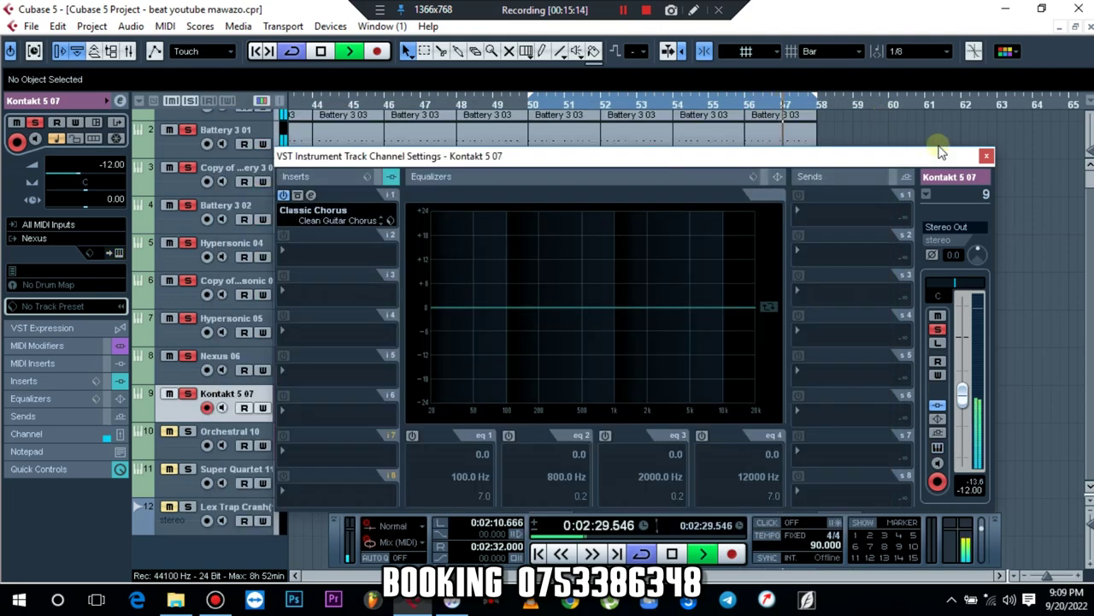
Step: Close the channel settings of Kontakt 5 07 and pan the track to L38
left_click(987, 159)
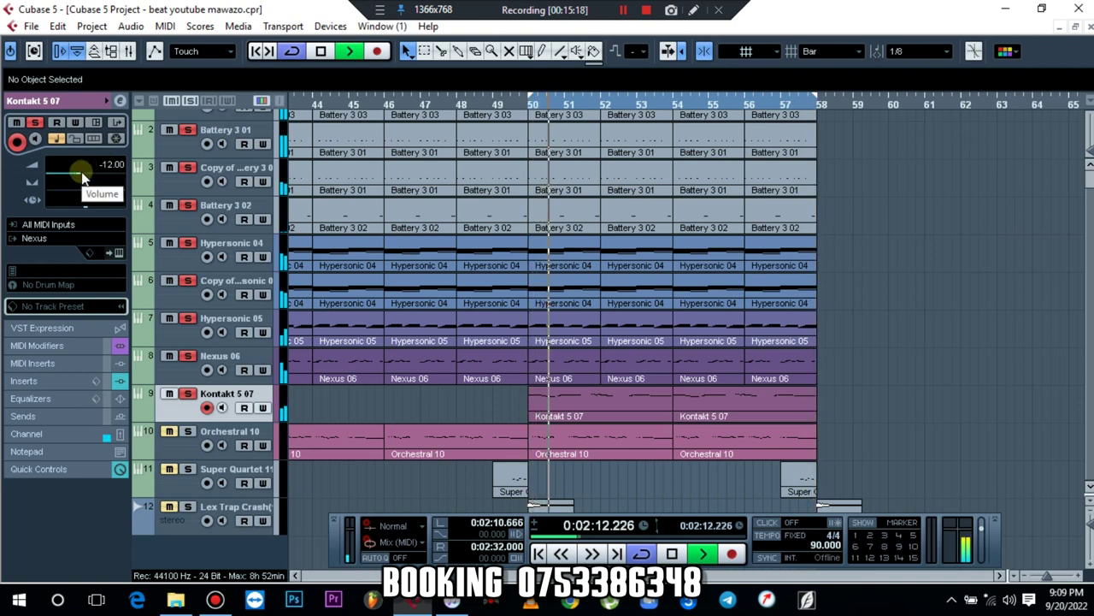
mouse_move(73, 191)
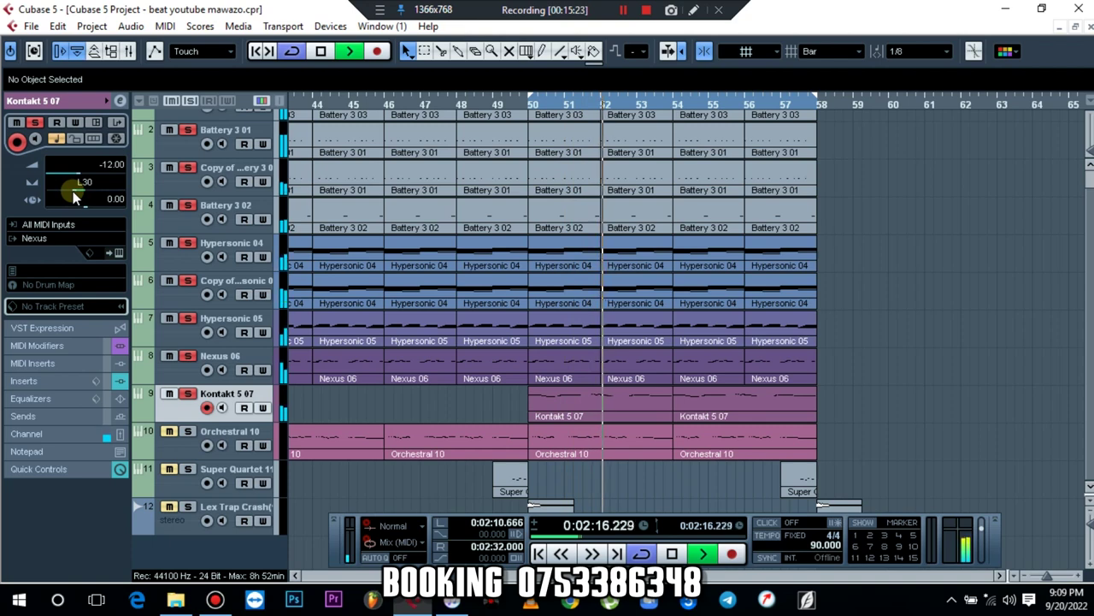
left_click_drag(73, 191, 70, 189)
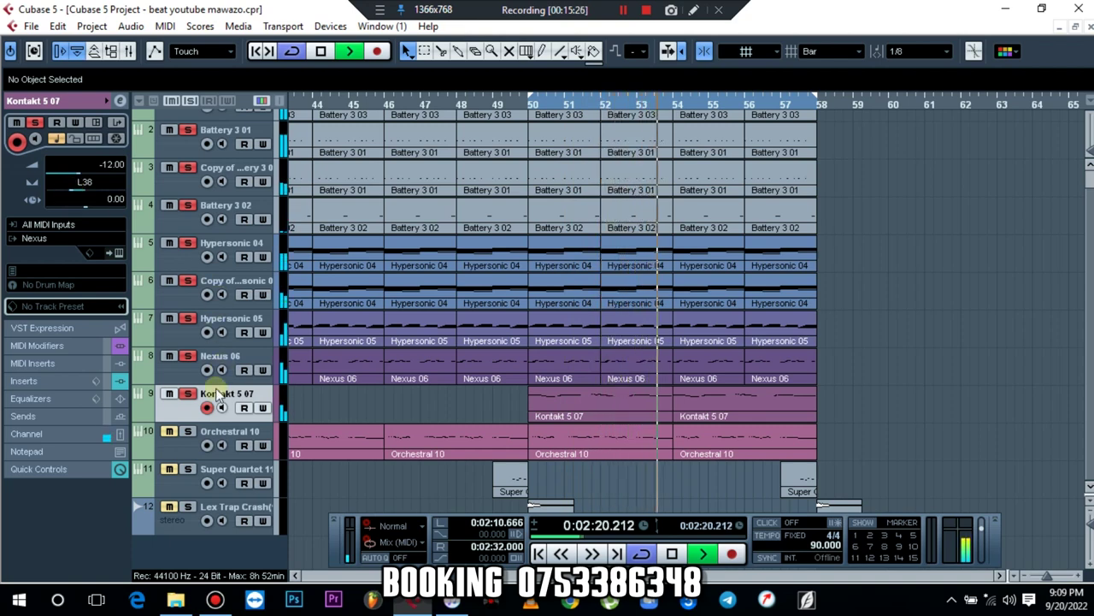
Step: Solo Orchestral 10 as well, pan it to R40, check its Orchestral instrument and set the track volume to -0.93
left_click(192, 434)
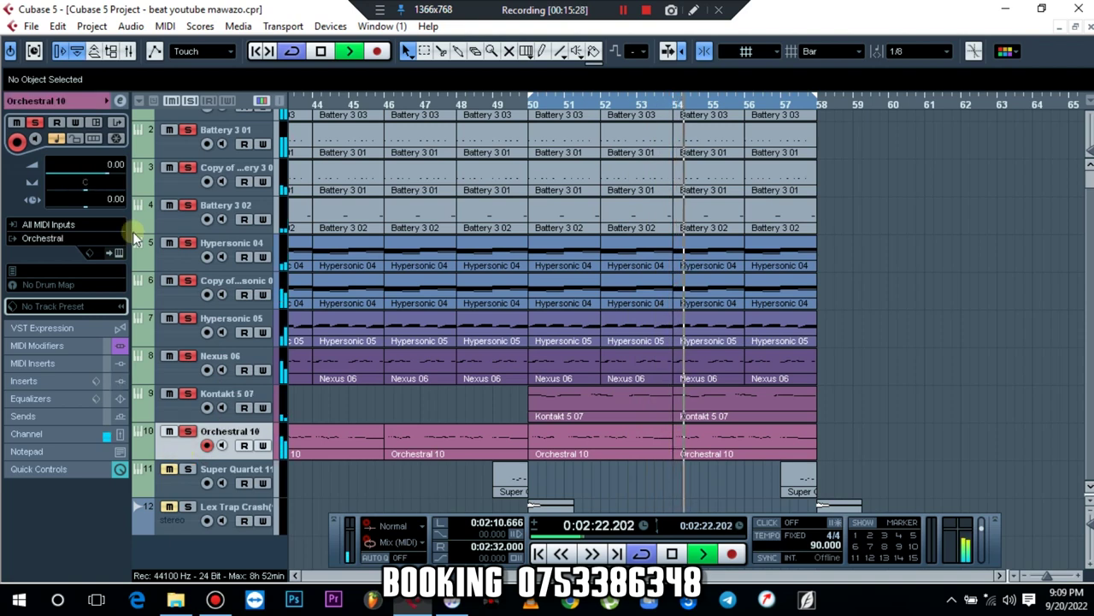
mouse_move(102, 190)
left_mouse_down()
mouse_move(94, 172)
mouse_move(100, 195)
left_mouse_up()
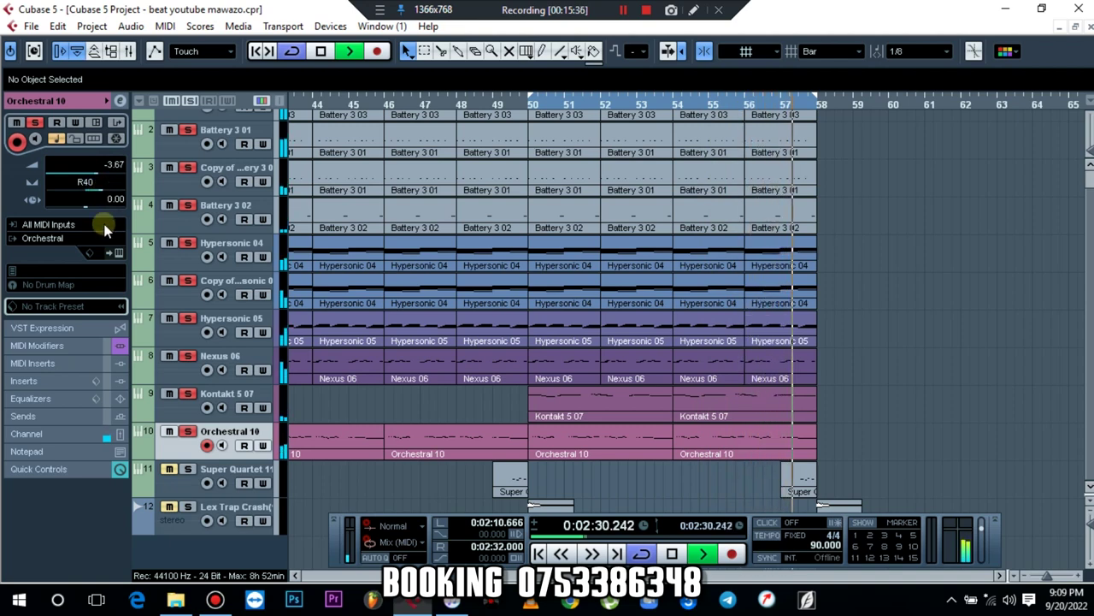
left_click(118, 253)
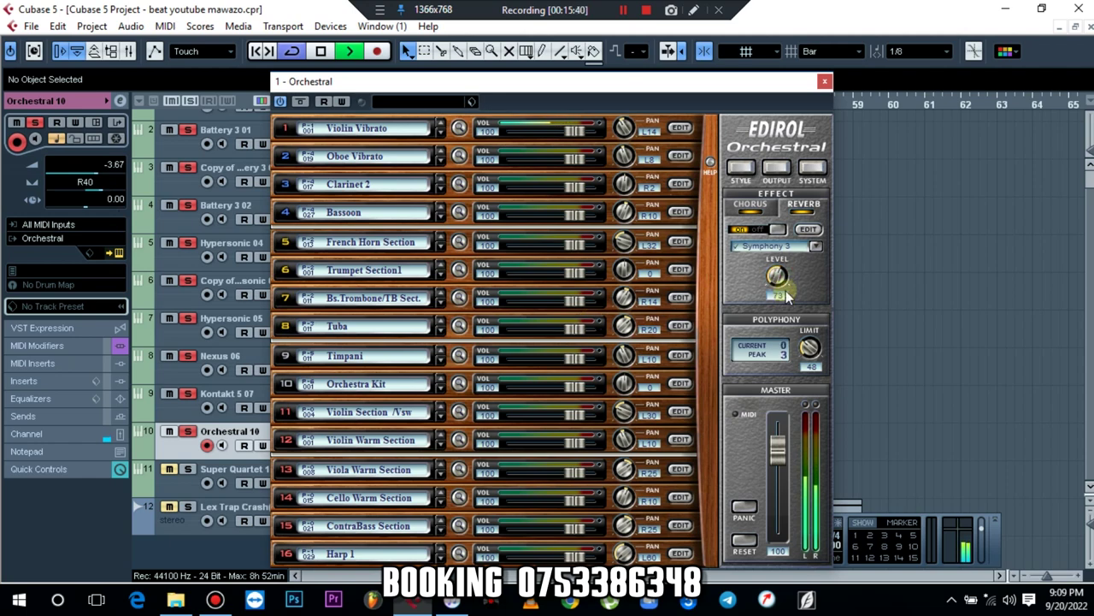
left_click(824, 83)
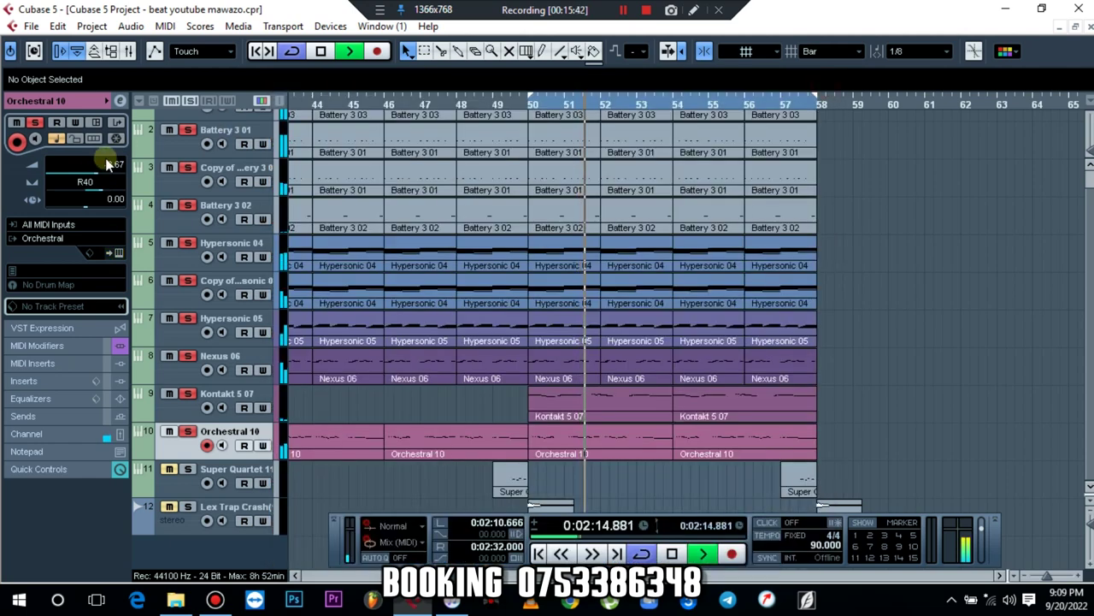
left_click_drag(106, 167, 105, 181)
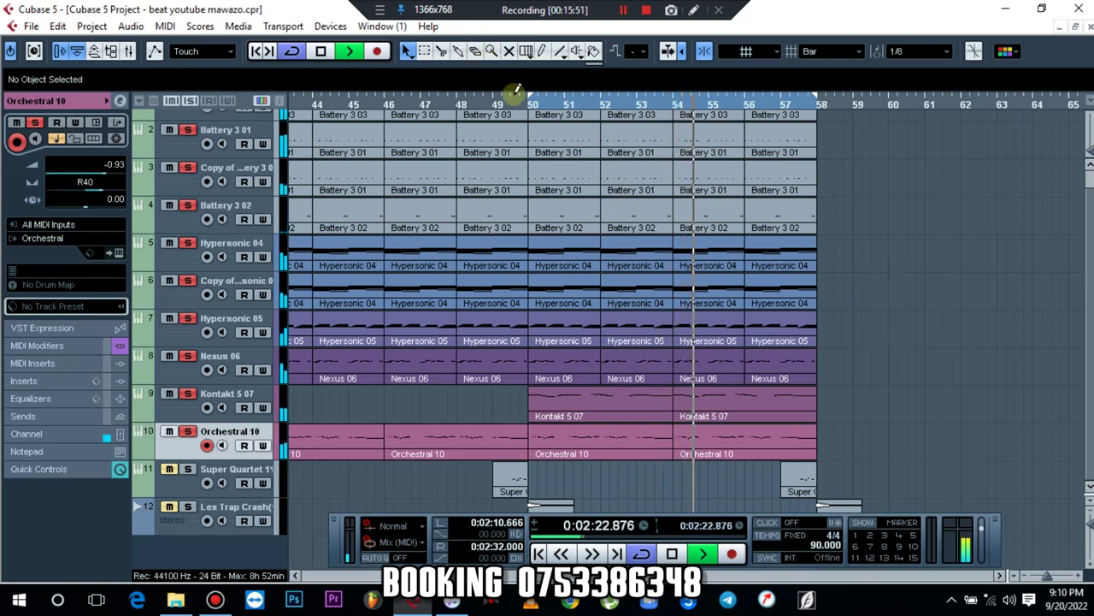
Step: Add Super Quartet 11 to the solo, audition it with the mix from bar 57, select the track and stop playback
left_click(780, 105)
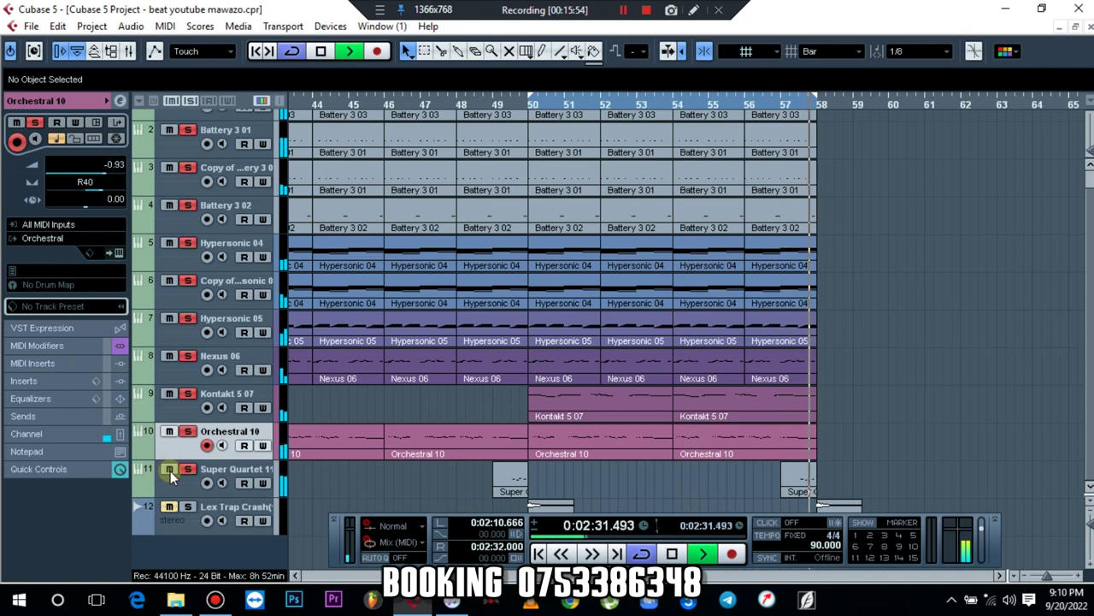
key("space")
key("space")
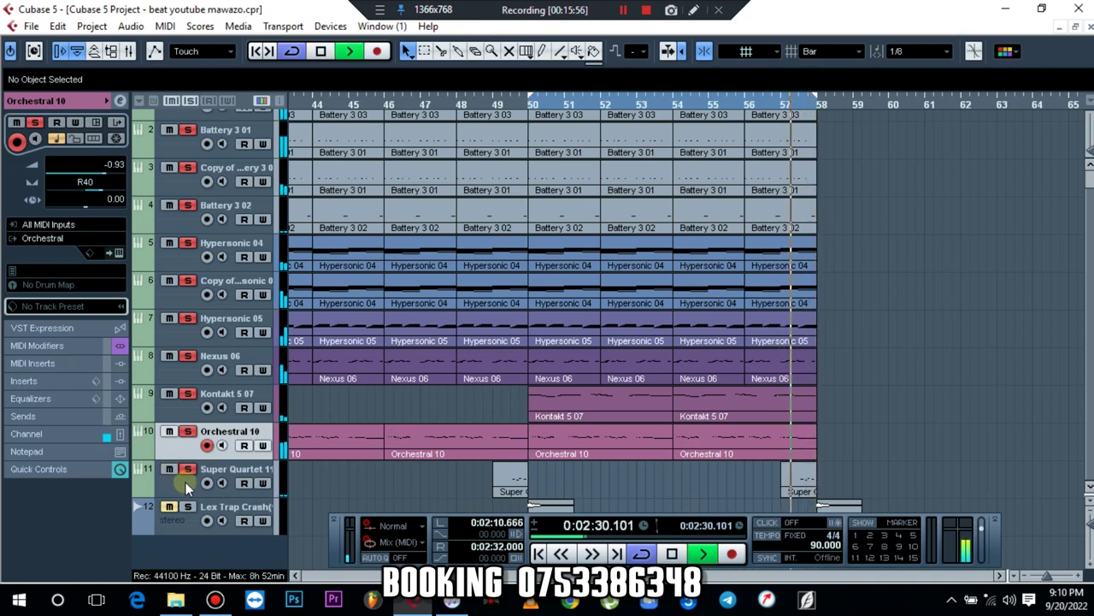
left_click(185, 482)
key("space")
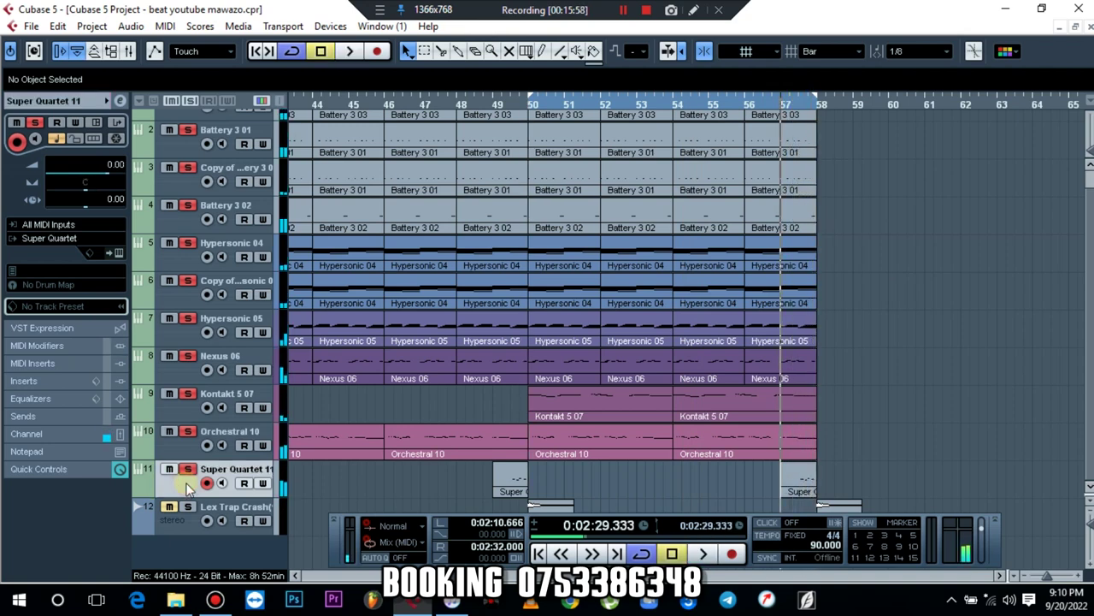
Step: Clear all solos, solo only Super Quartet 11, set the loop range to its part at bar 57 and start playback
left_click(190, 100)
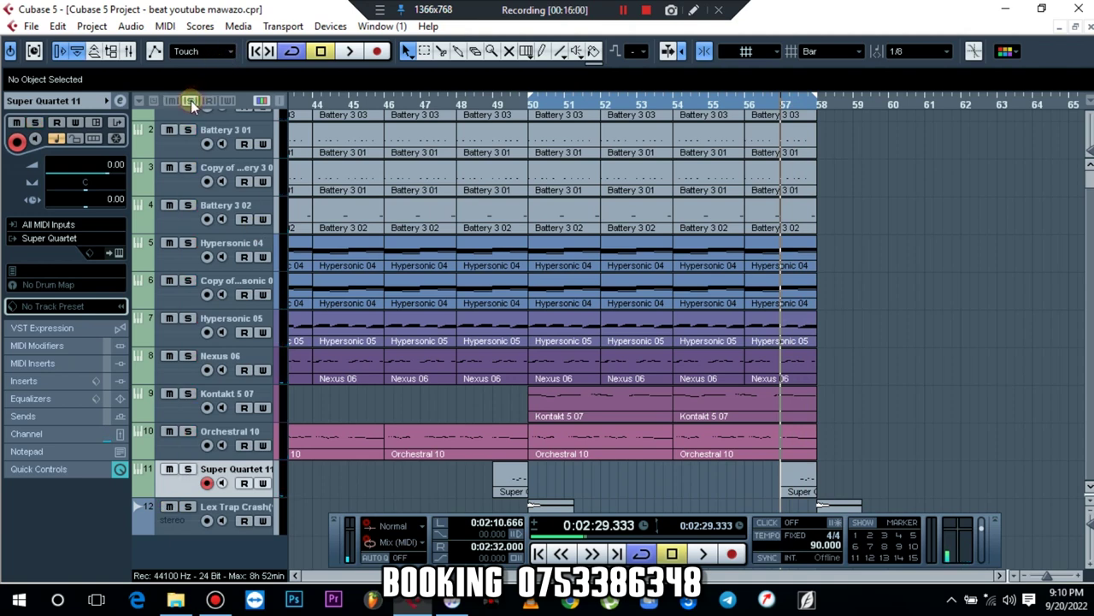
left_click(188, 470)
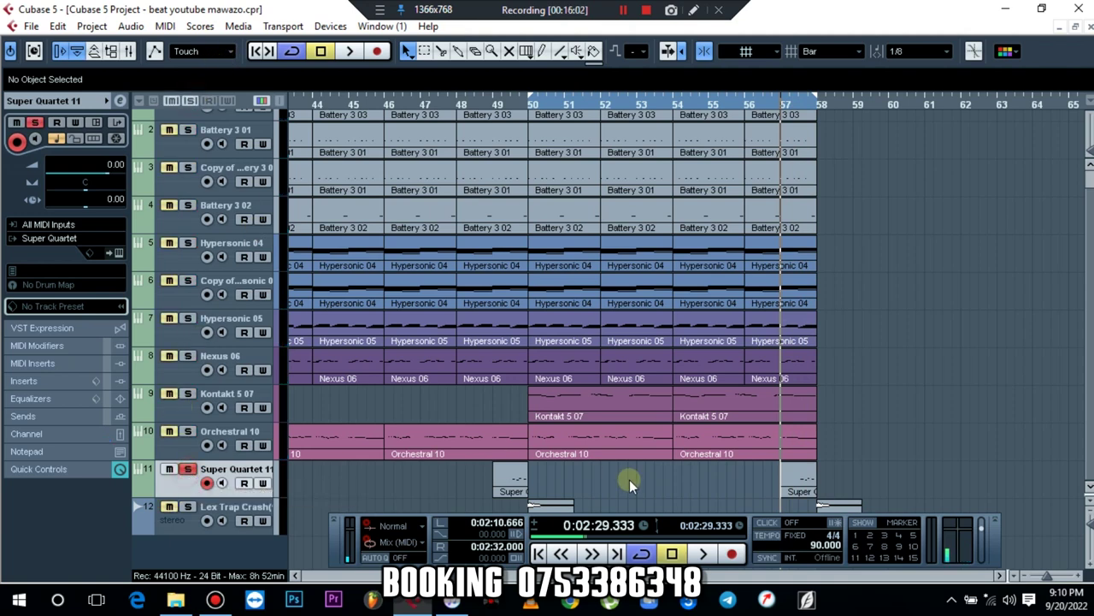
left_click(801, 481)
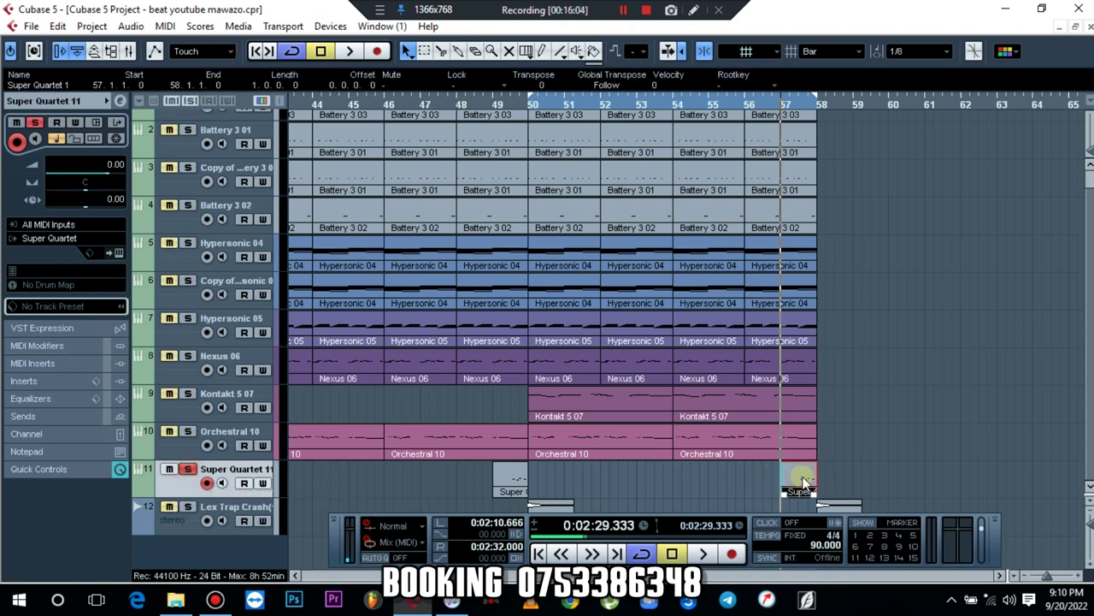
key("p")
key("space")
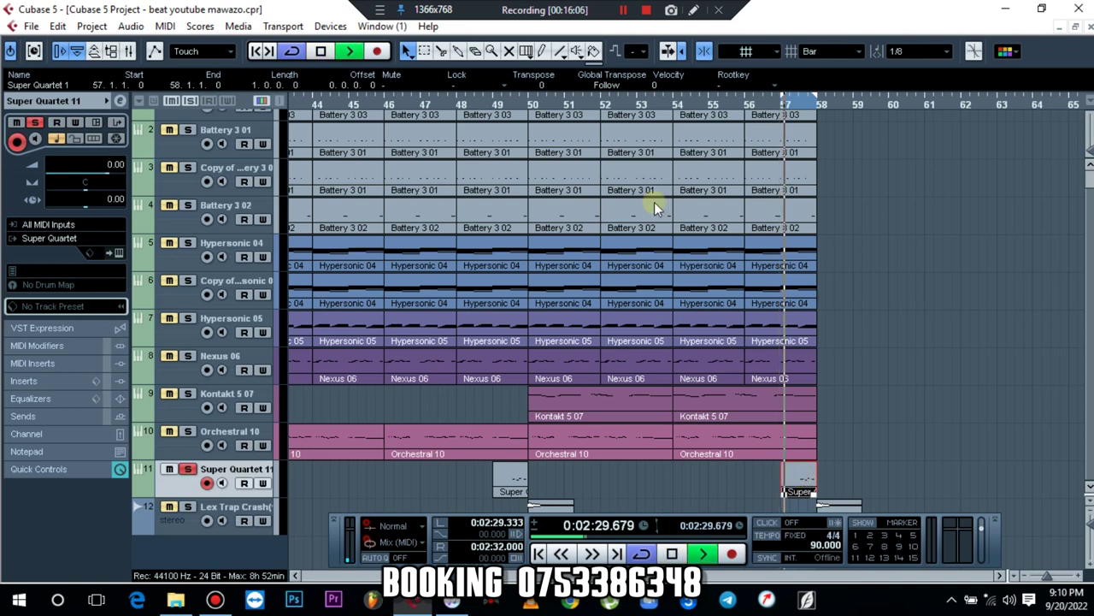
Step: Open the Super Quartet 11 channel settings, stop playback and load Kramer PIE Stereo into the first insert slot
left_click(120, 102)
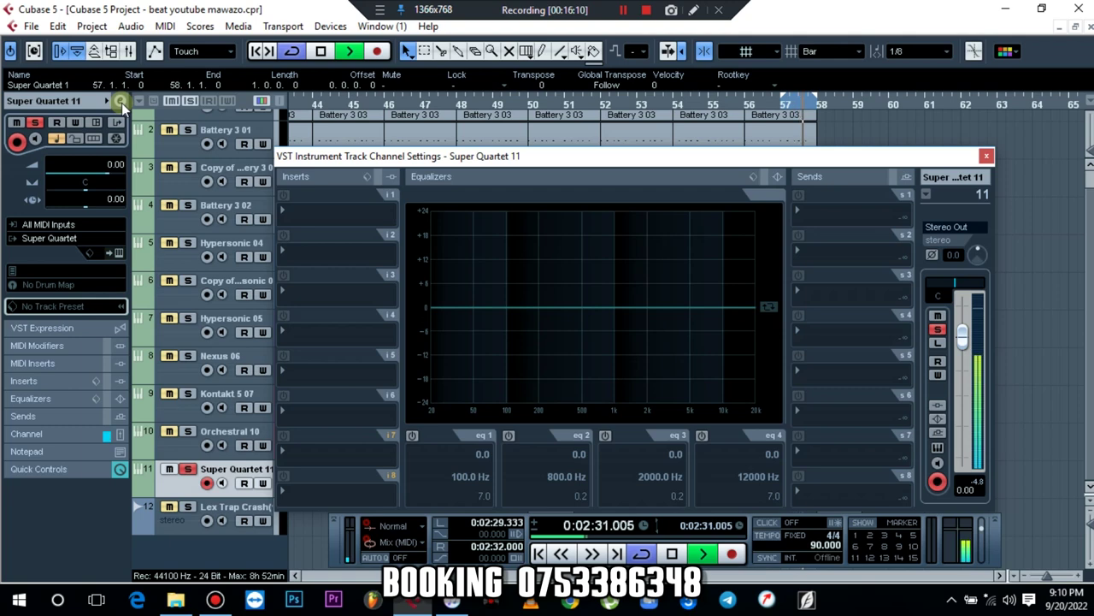
key("space")
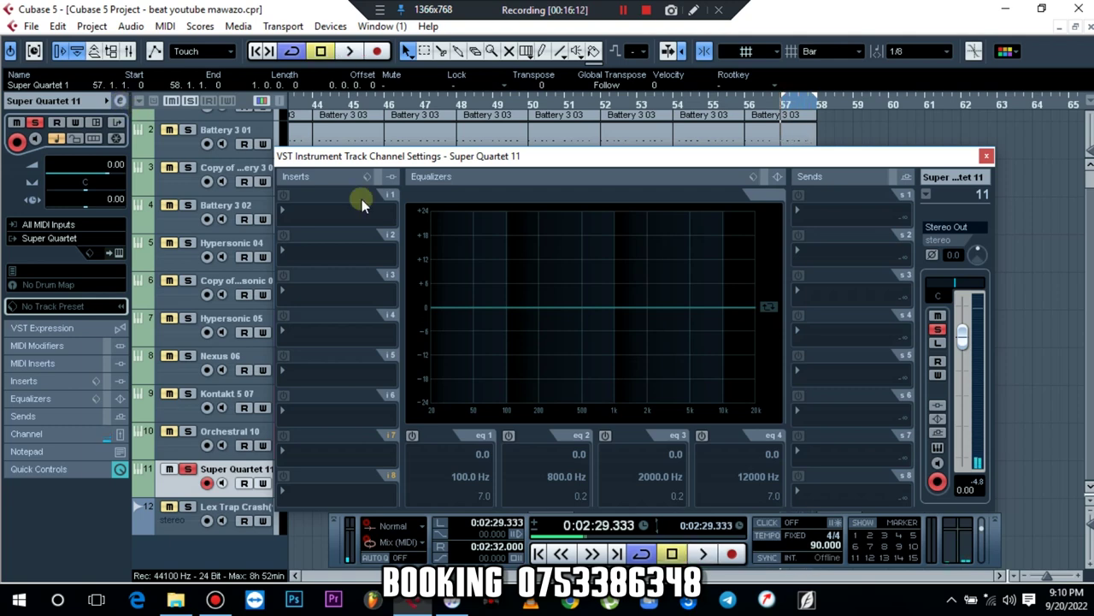
left_click(334, 208)
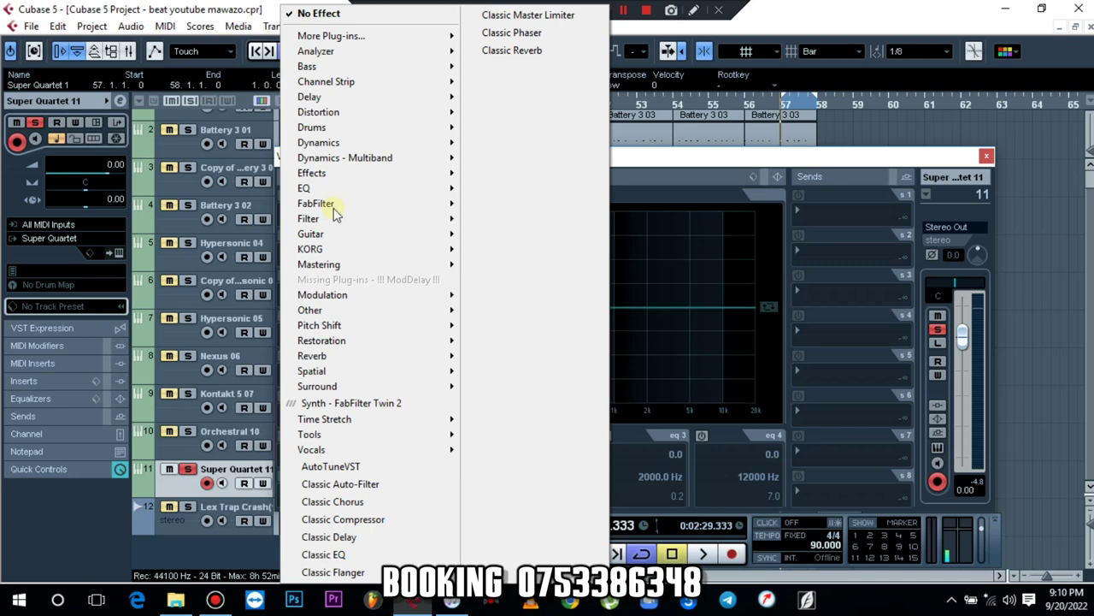
mouse_move(400, 143)
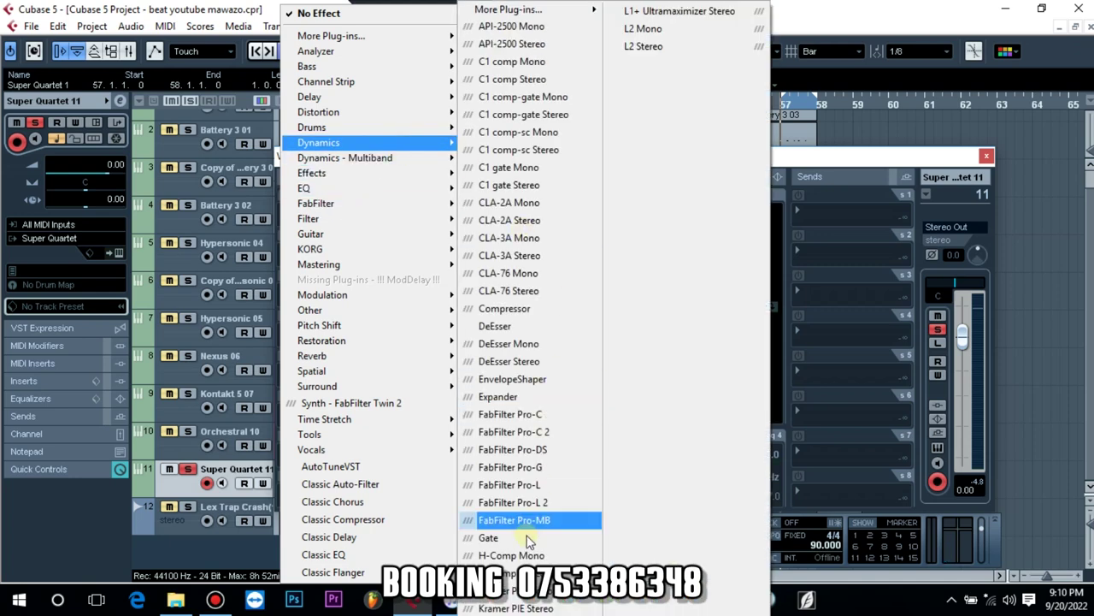
left_click(513, 608)
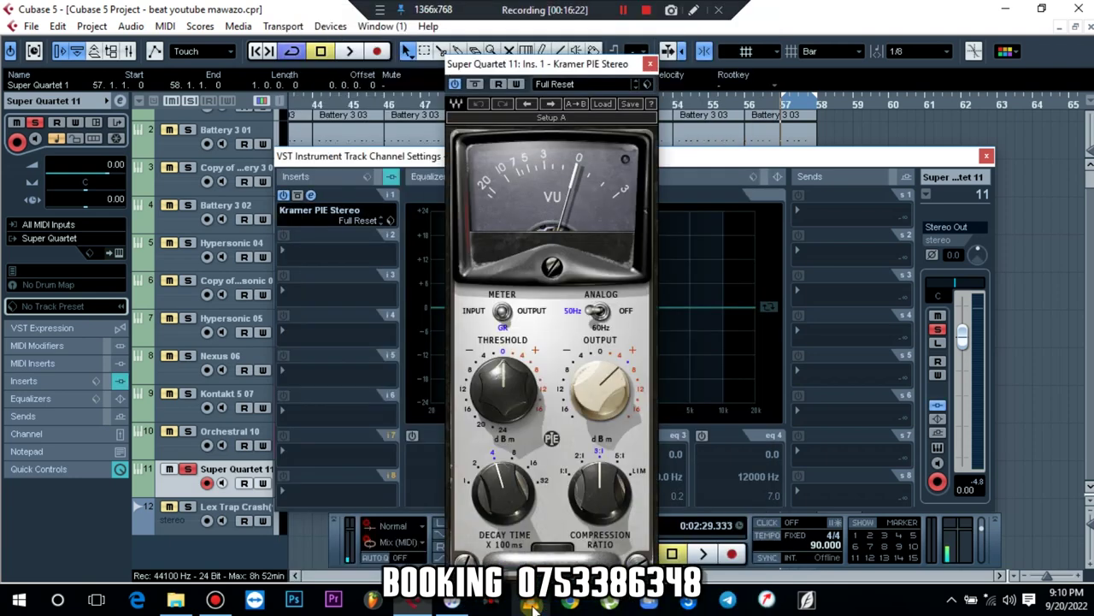
Step: Apply the Kick Drum Comp preset to Kramer PIE Stereo, raise its output level during playback and close the plug-in
left_click(572, 85)
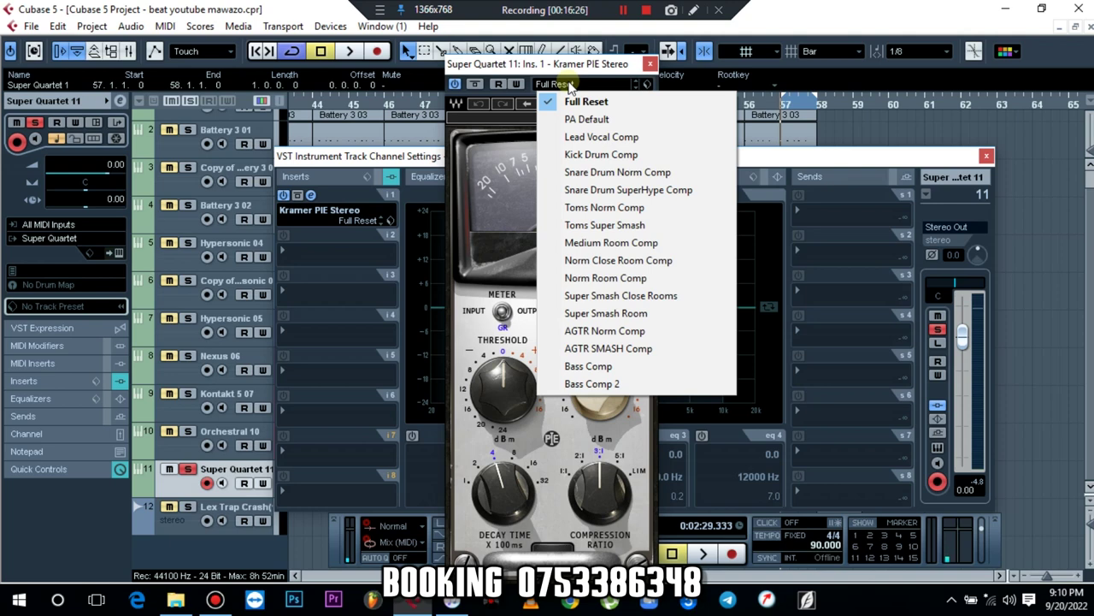
left_click(621, 156)
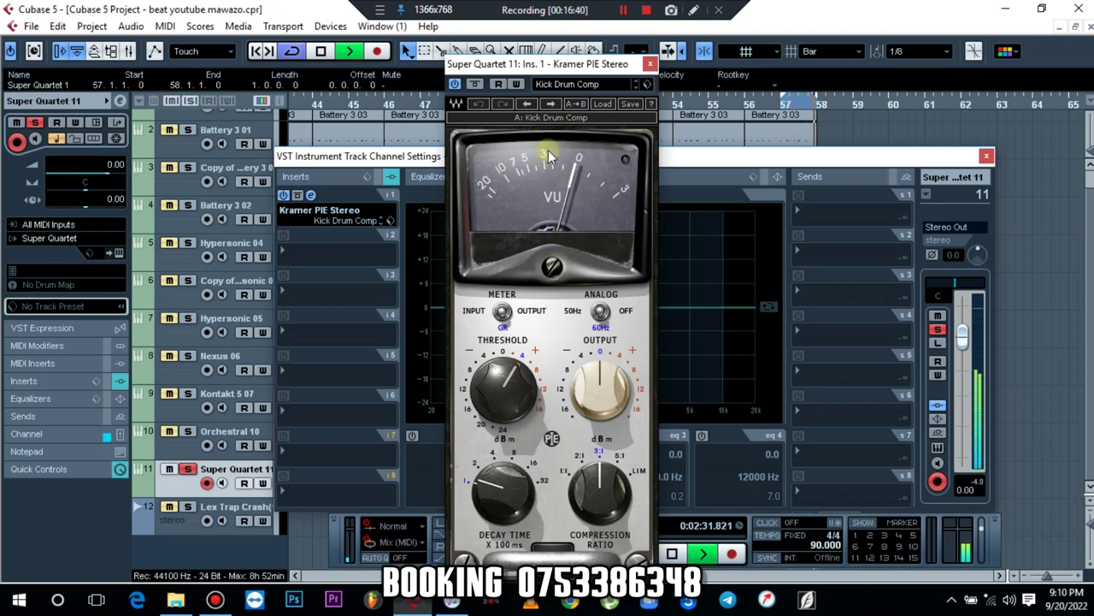
left_click_drag(637, 383, 637, 357)
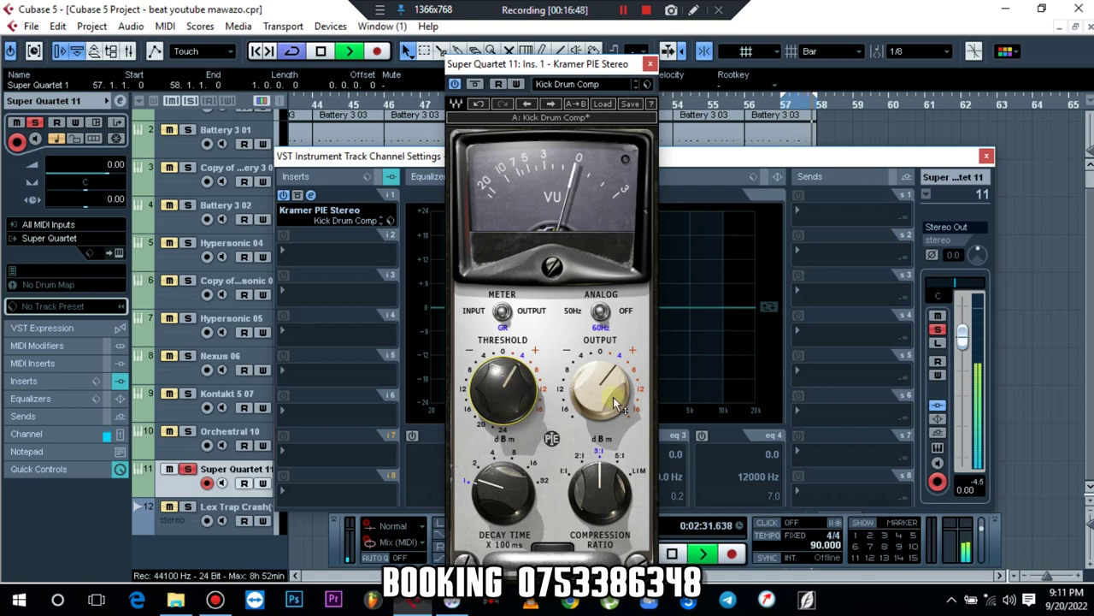
left_click(650, 63)
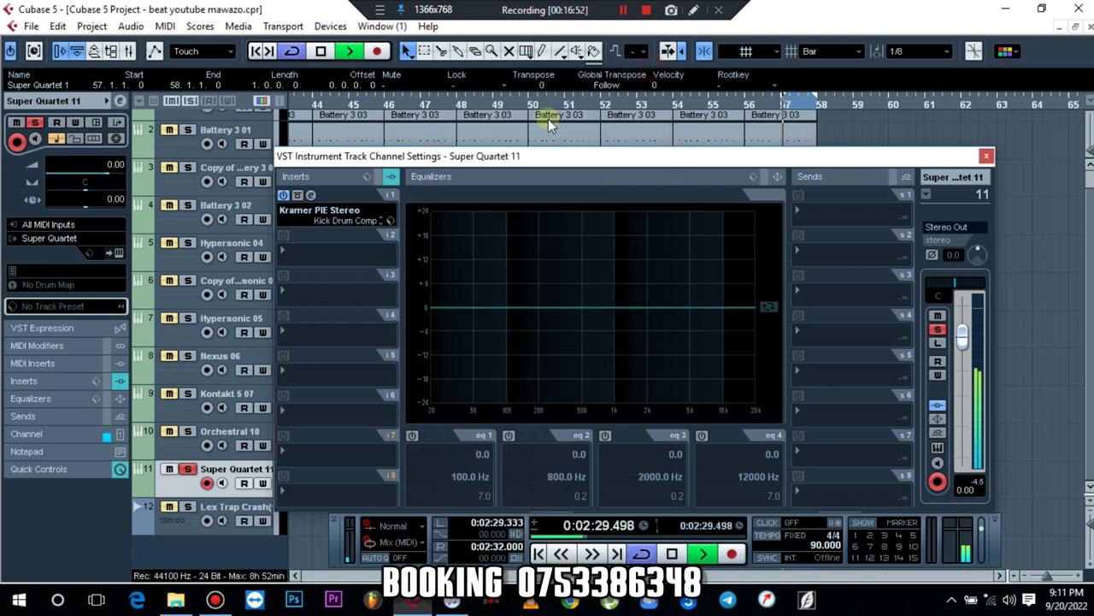
Step: Unsolo Super Quartet 11, set the Kramer PIE output to 1.9 against the full mix and close its windows
left_click(187, 469)
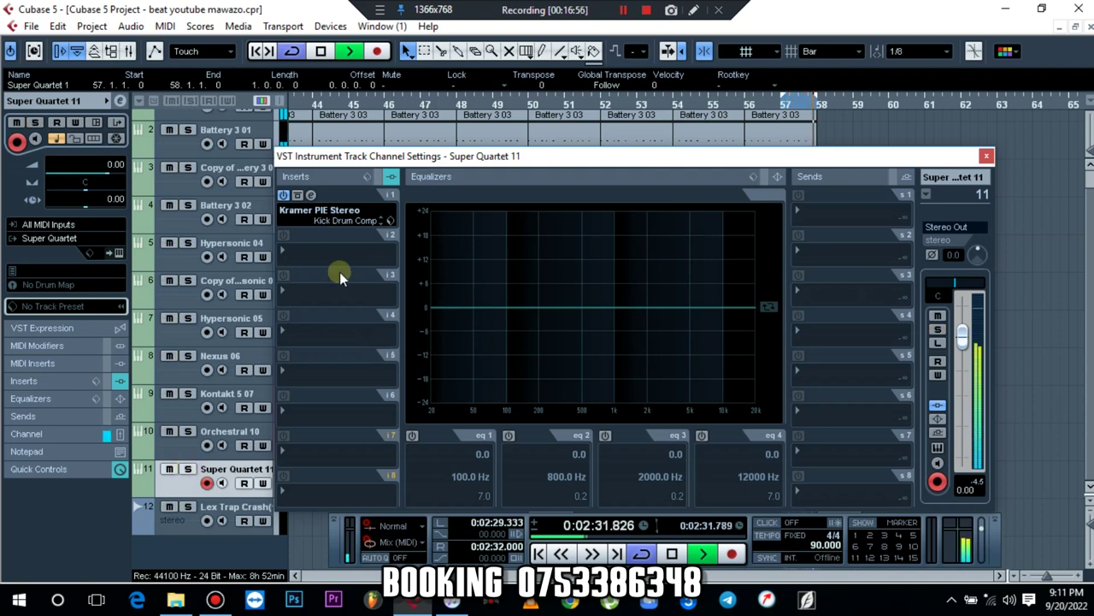
left_click(311, 195)
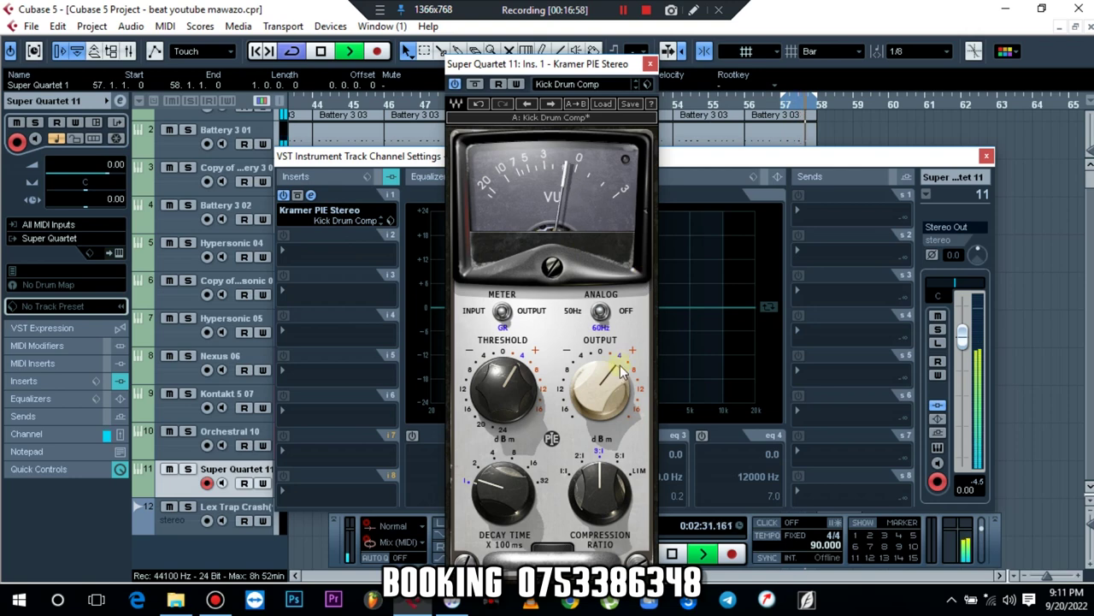
mouse_move(601, 389)
left_mouse_down()
mouse_move(600, 376)
mouse_move(600, 386)
left_mouse_up()
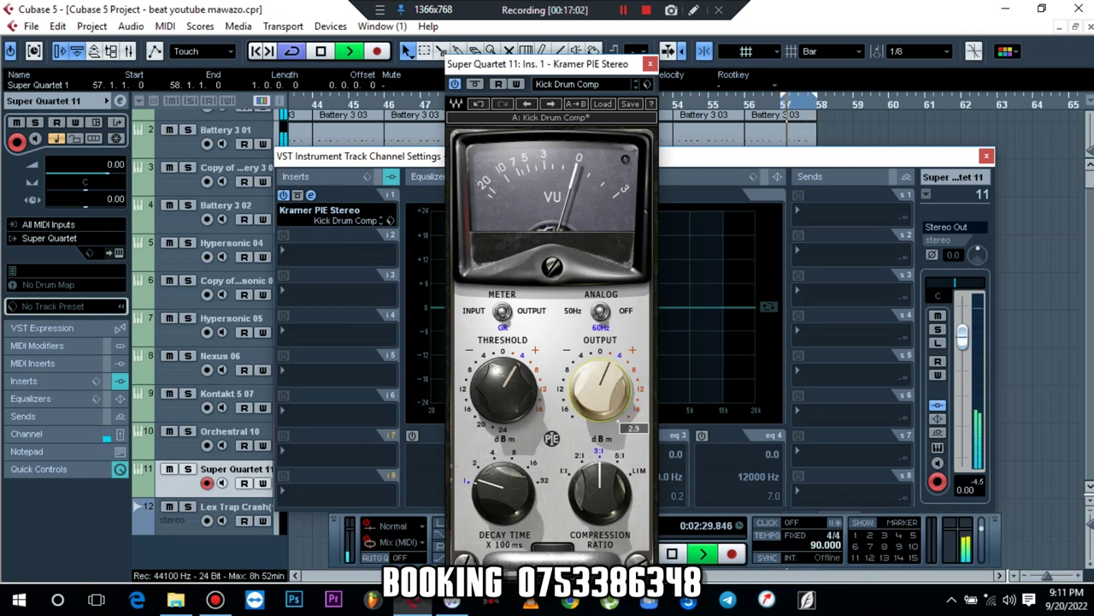
left_click_drag(600, 386, 600, 394)
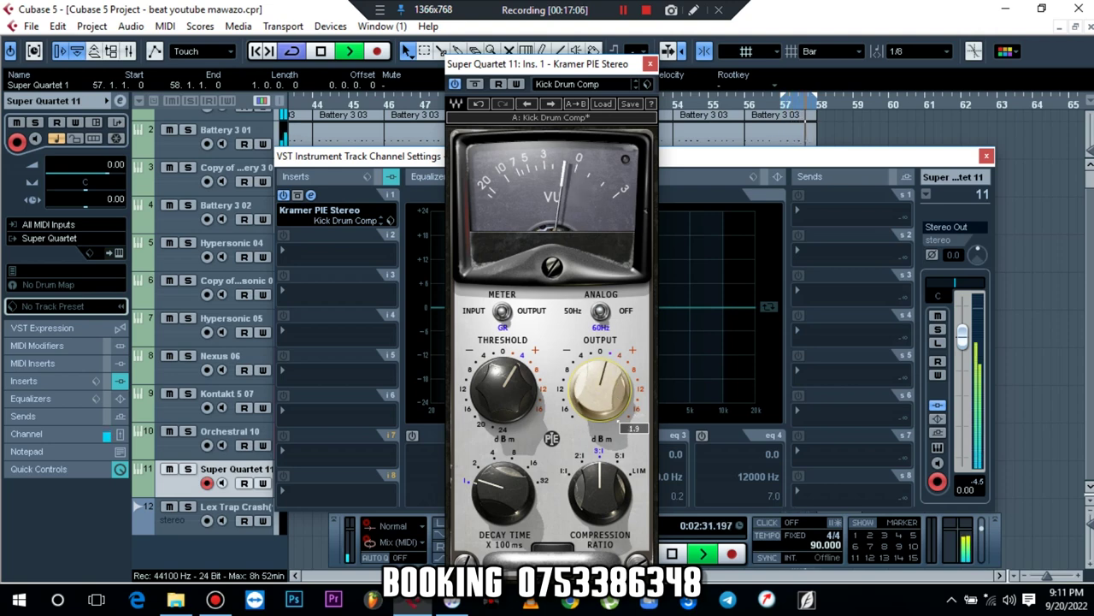
left_click(649, 65)
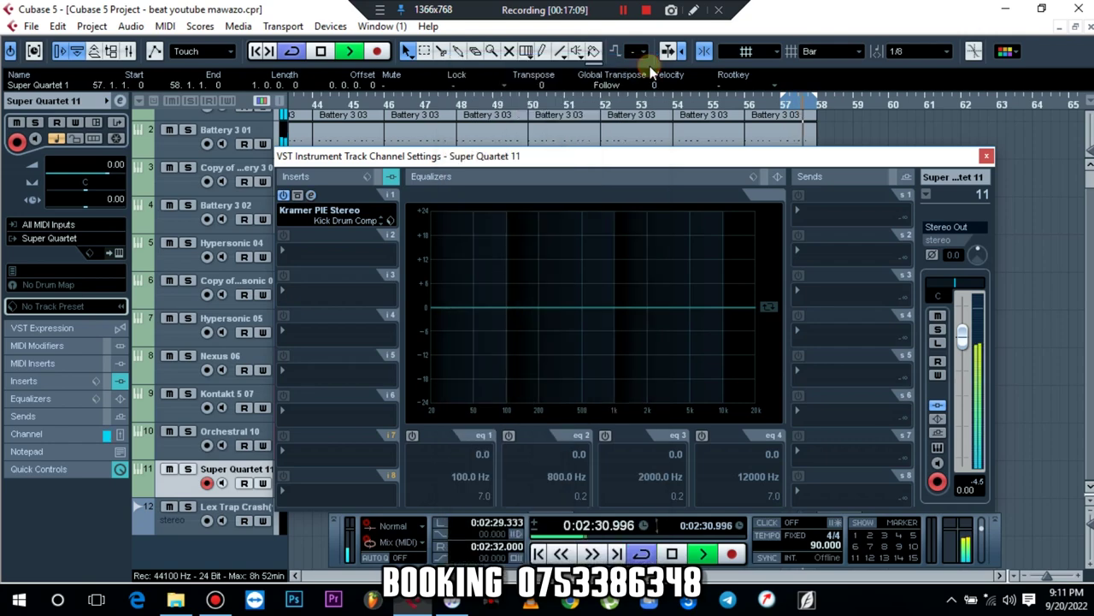
left_click(985, 153)
Step: Set the loop range around all events, stop playback and return the playback position to bar 2
key("ctrl+a")
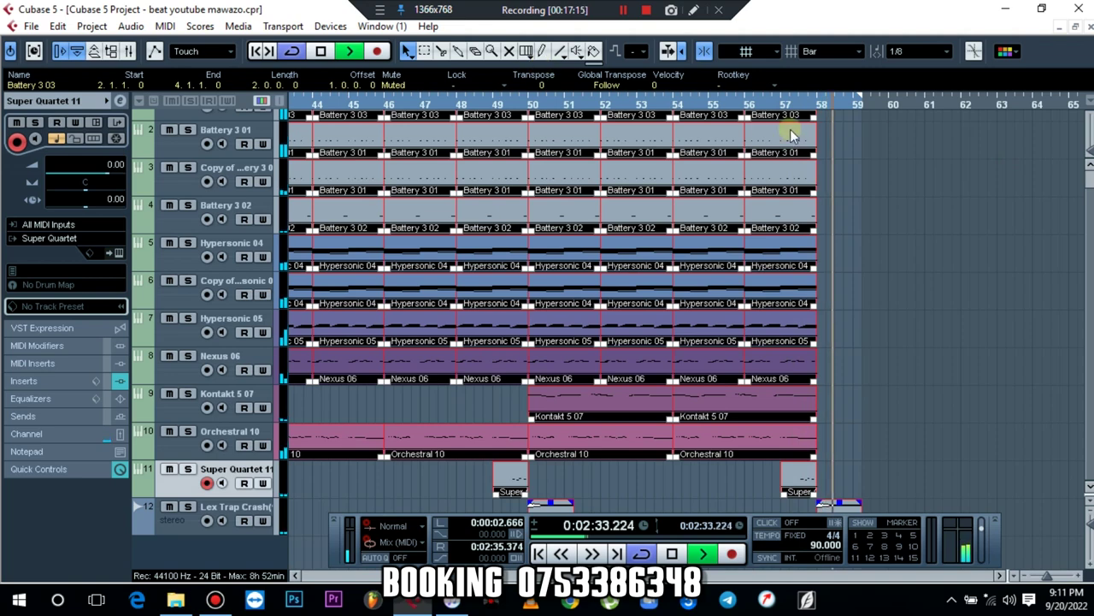
left_click(986, 265)
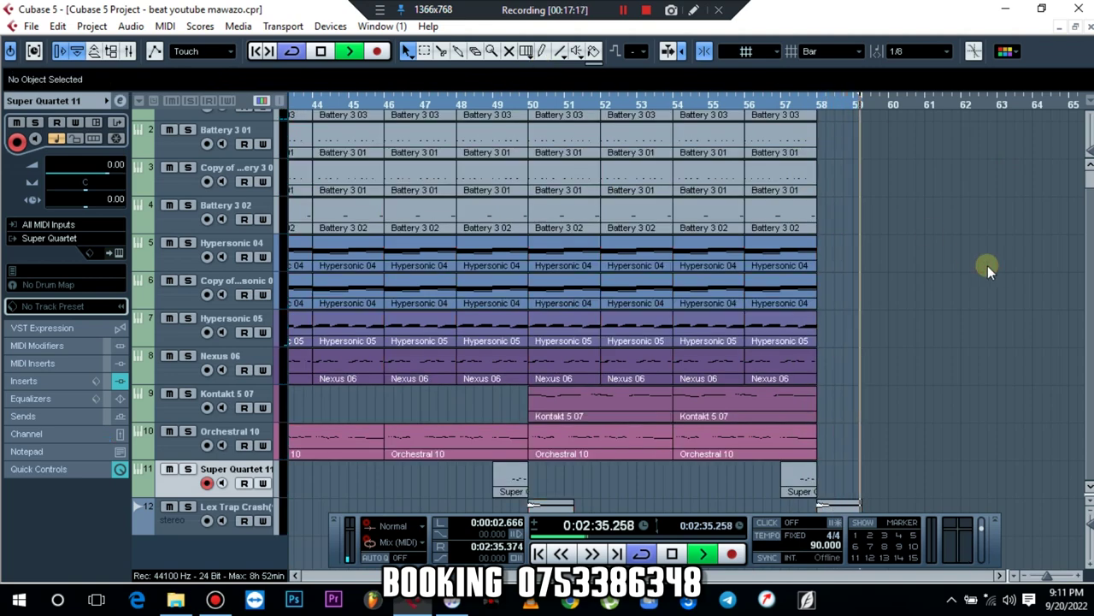
key("space")
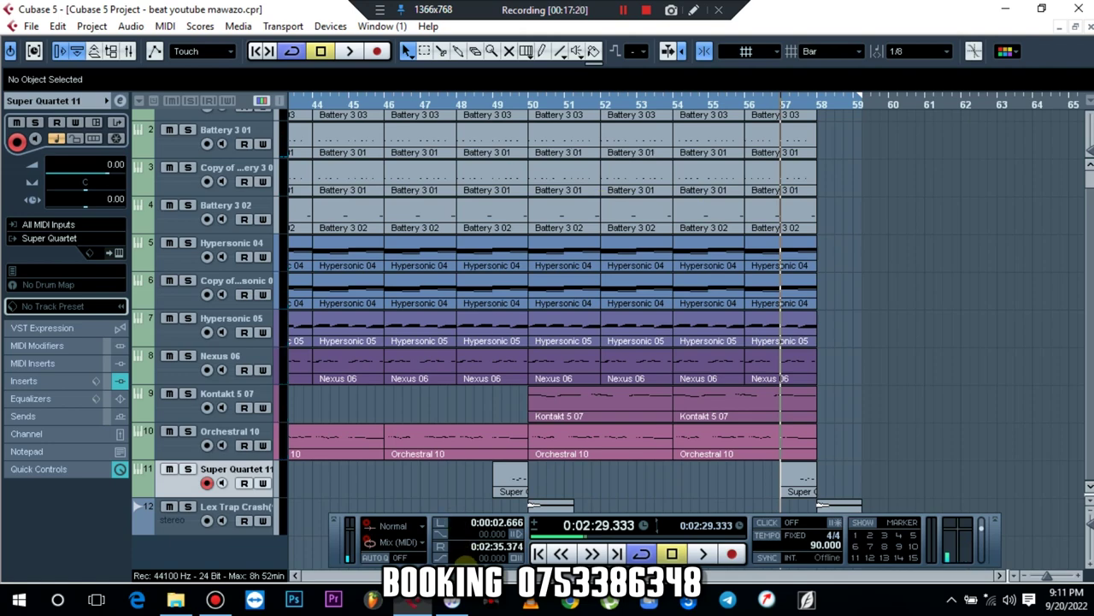
left_click_drag(628, 575, 329, 550)
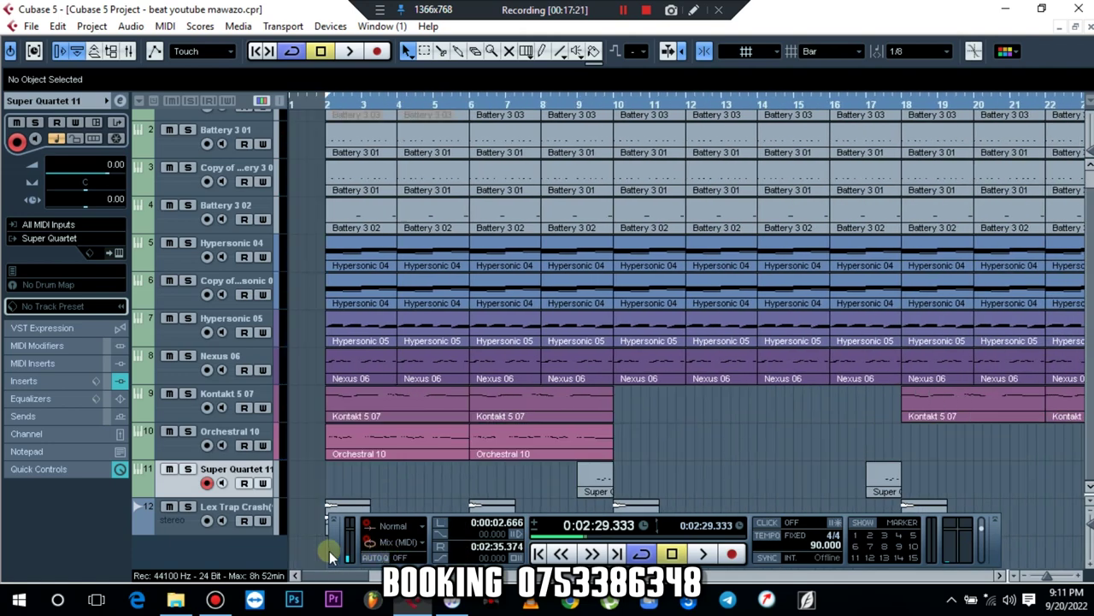
left_click(325, 101)
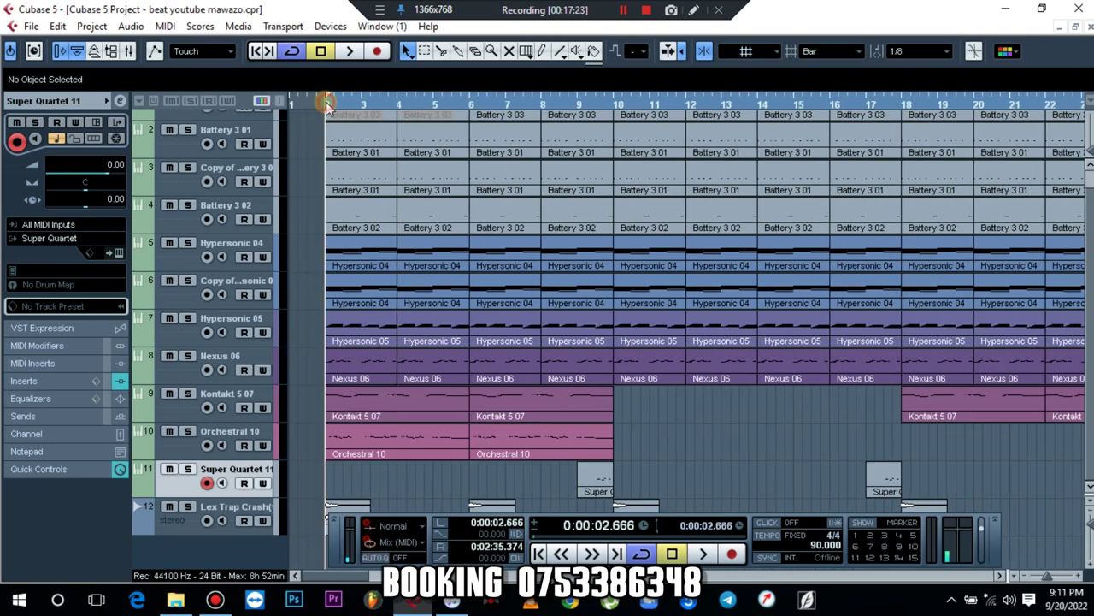
Step: Open the Stereo Out channel settings from the mixer and reload the UV22HR mastering plug-in in insert 2
left_click(128, 51)
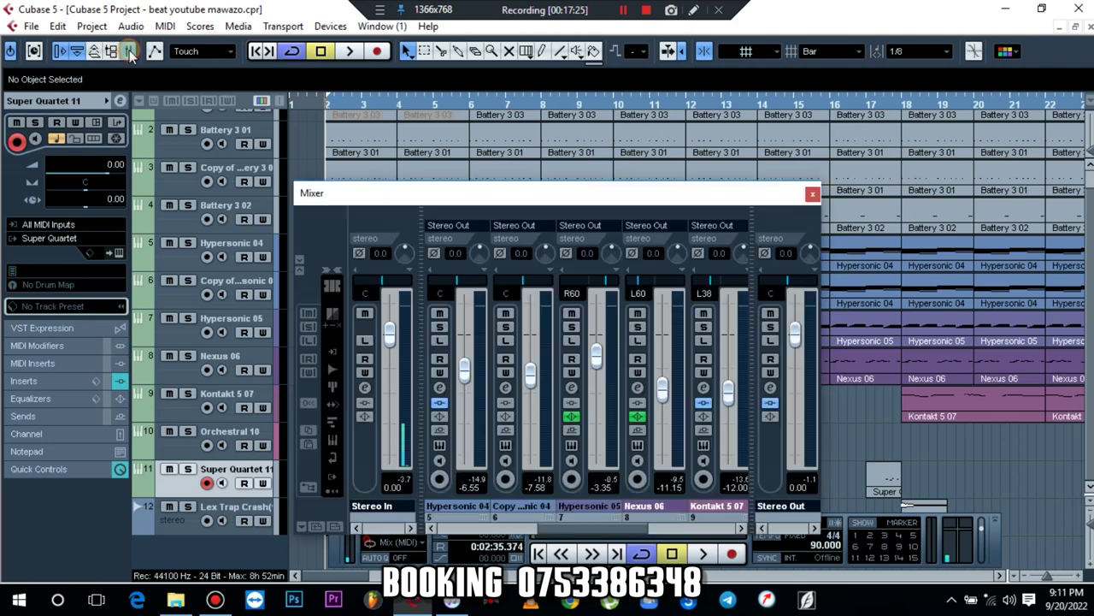
left_click(770, 389)
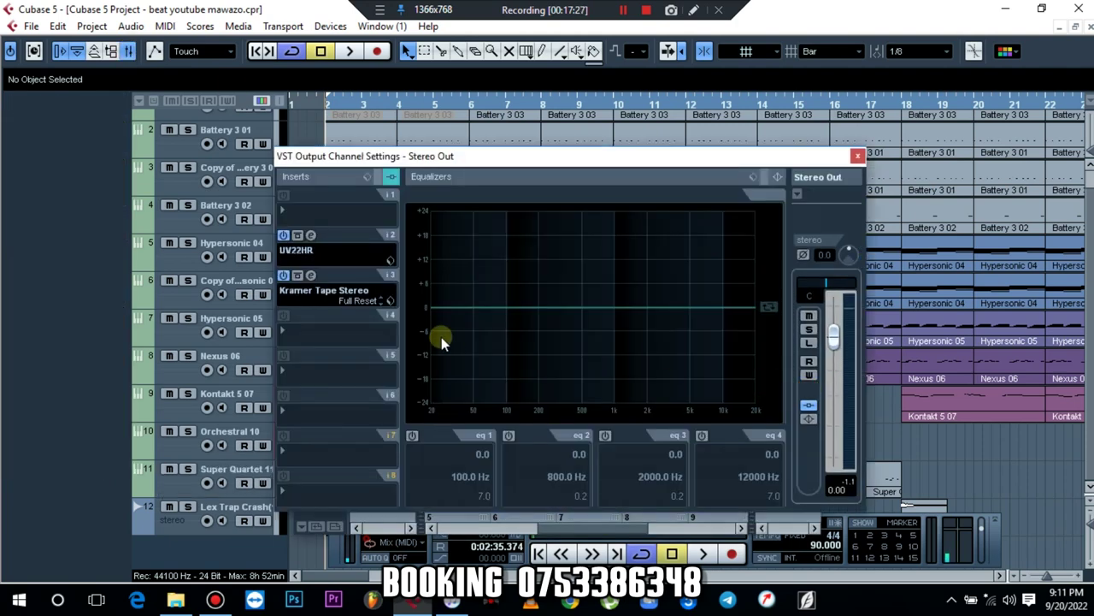
left_click(304, 250)
mouse_move(351, 261)
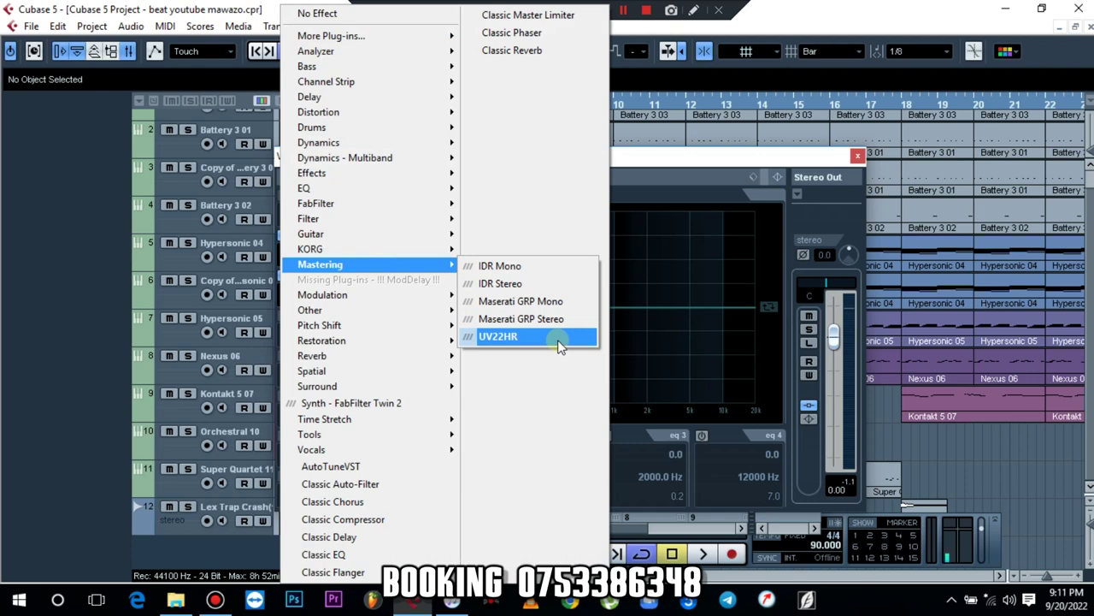
left_click(559, 338)
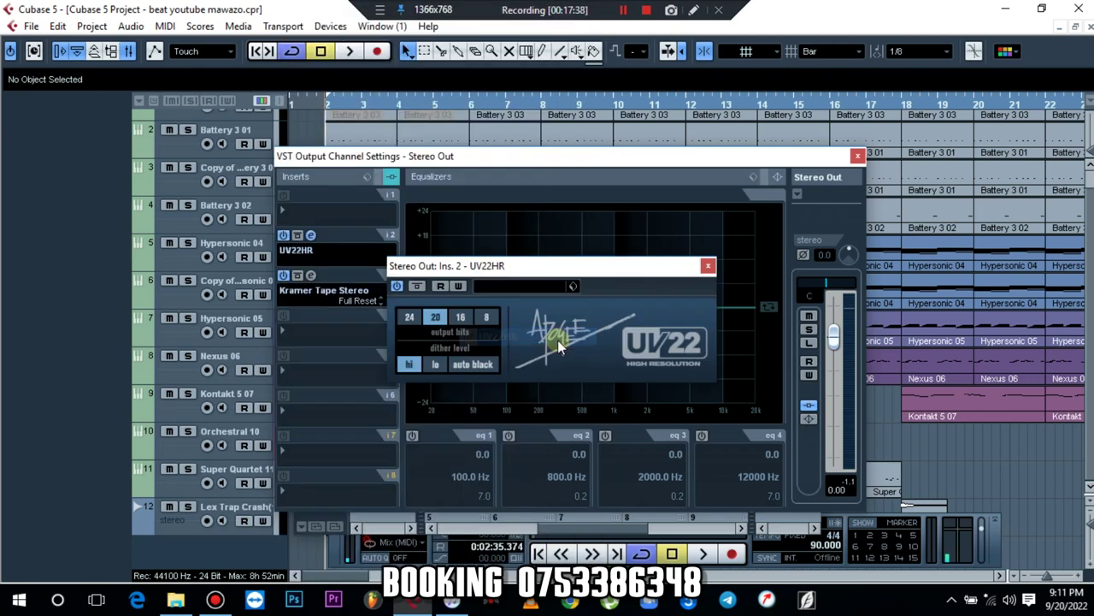
Step: Try the UV22HR output bit depths, settle on 24 bits with the dither level at hi, and close the plug-in
left_click(412, 318)
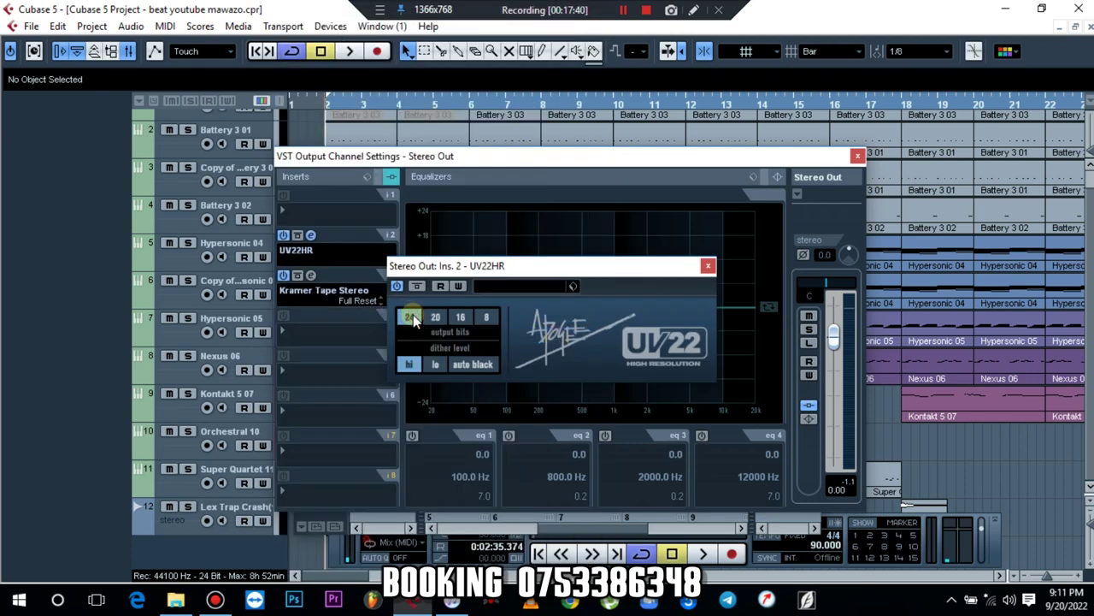
left_click(483, 319)
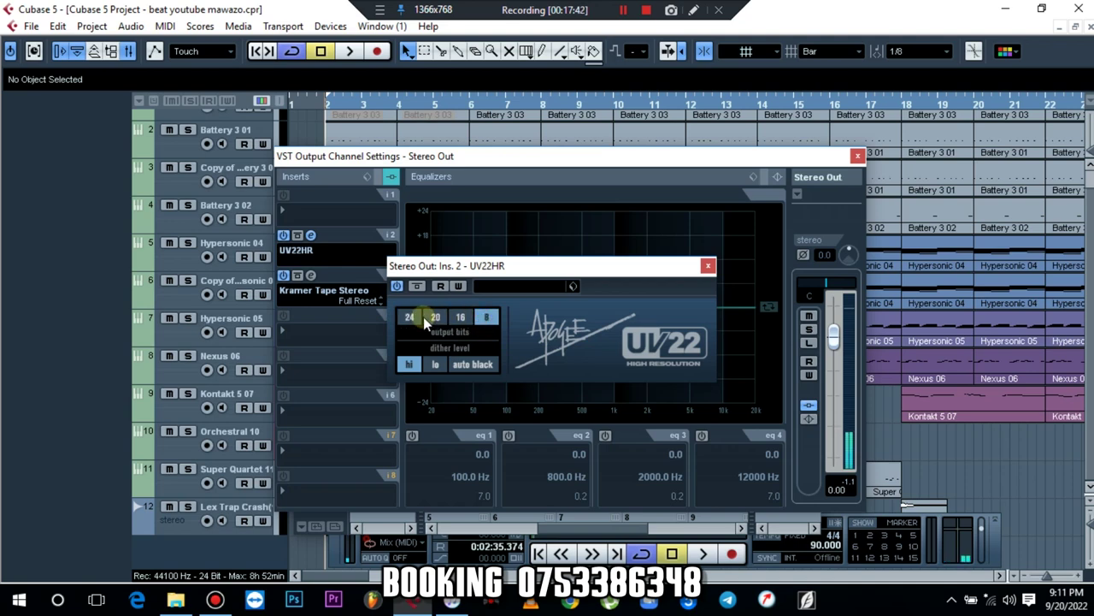
left_click(419, 317)
left_click(460, 317)
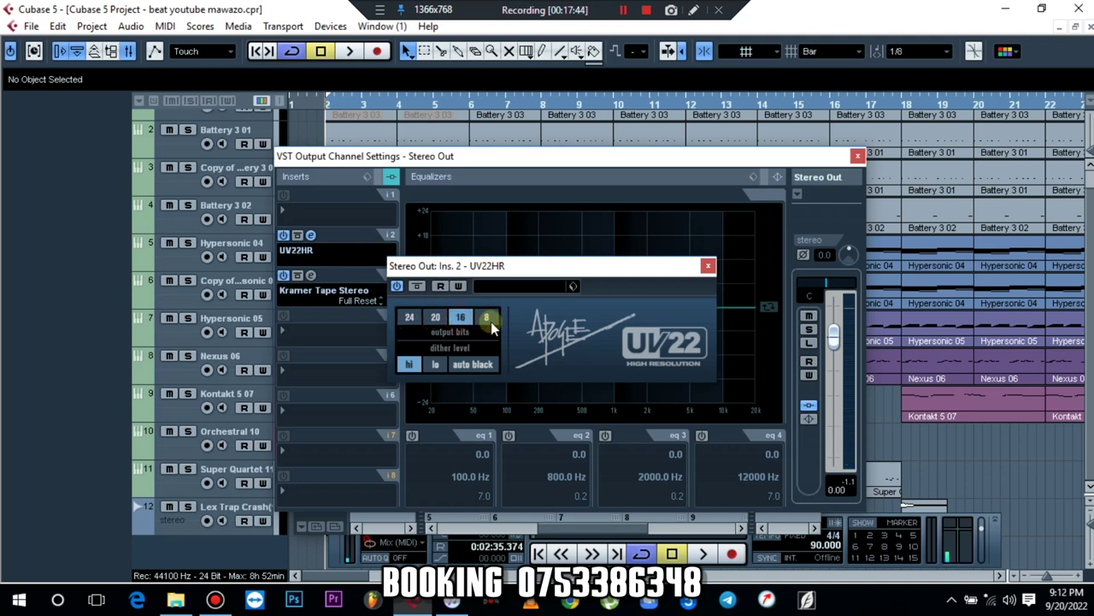
left_click(484, 322)
left_click(409, 323)
left_click(411, 362)
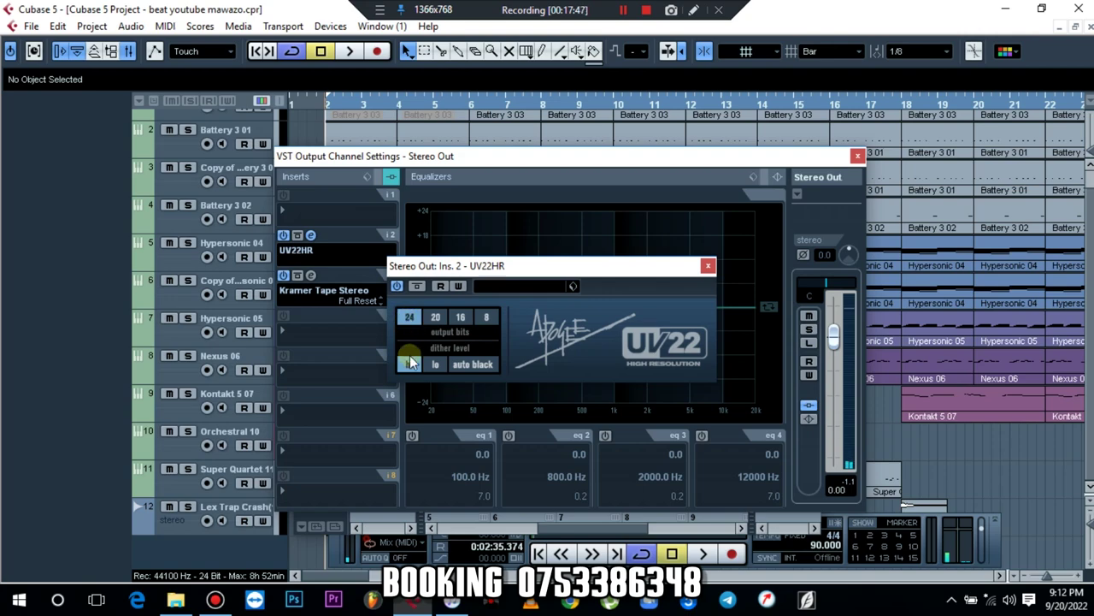
left_click(310, 235)
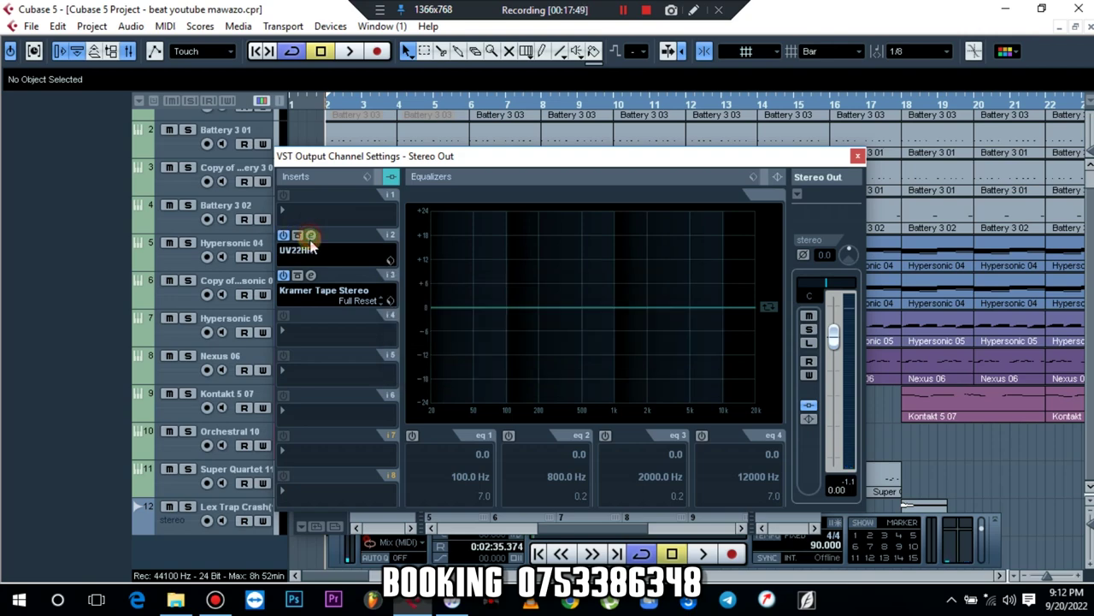
Step: Reload Kramer Tape Stereo in insert 3 of Stereo Out, apply the Mastering Soft Clean Compression preset and close it
left_click(314, 290)
mouse_move(397, 114)
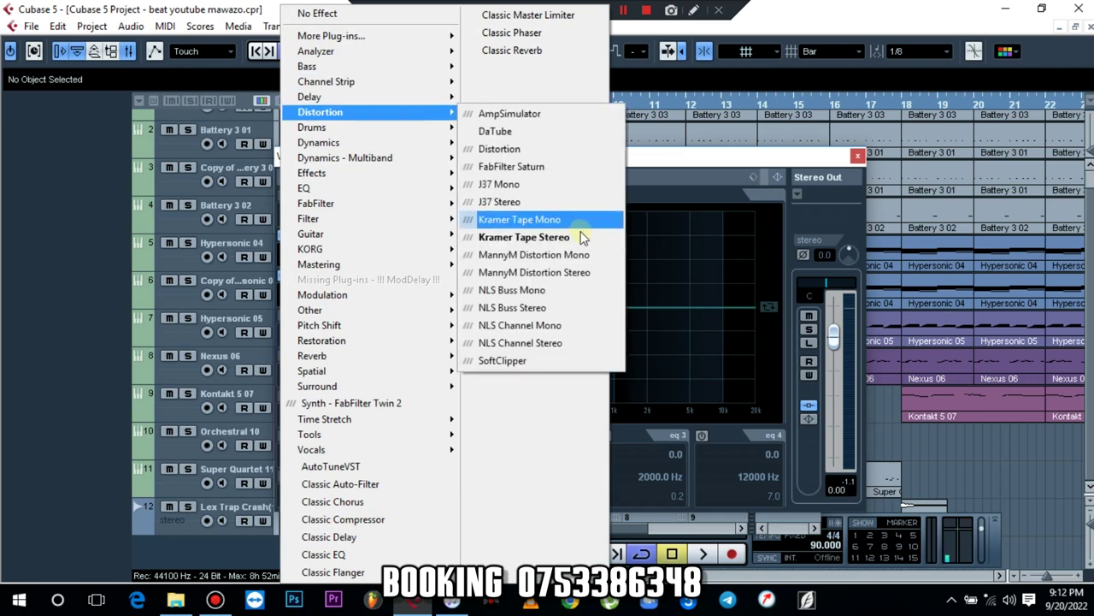
left_click(571, 238)
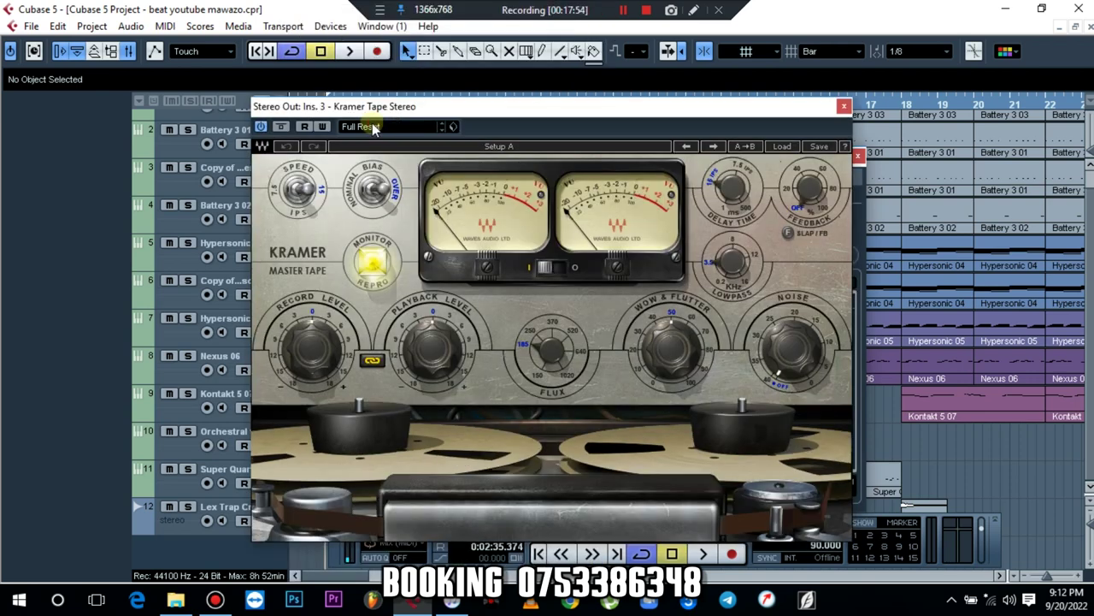
left_click(384, 127)
left_click_drag(519, 224, 518, 363)
left_click(468, 264)
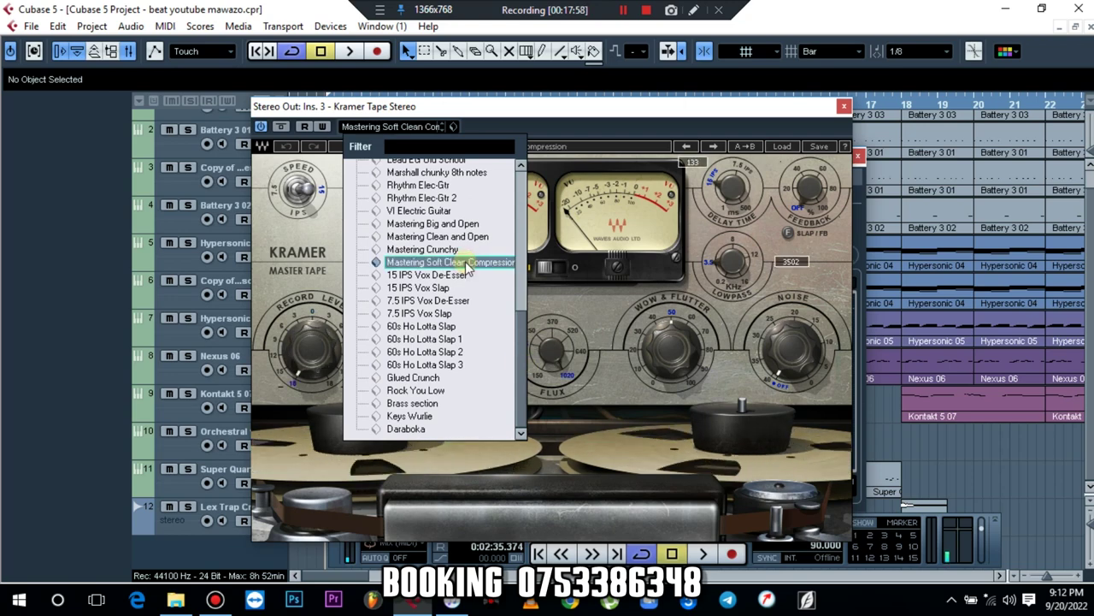
left_click(843, 106)
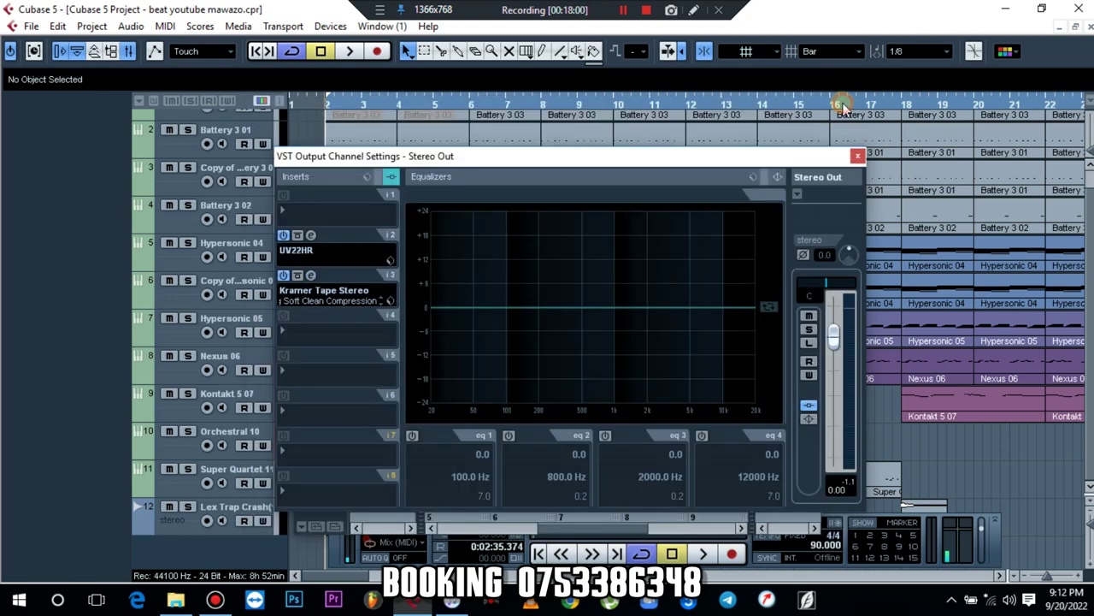
Step: Load the SSLComp Stereo dynamics plug-in into insert 4 of Stereo Out
left_click(326, 333)
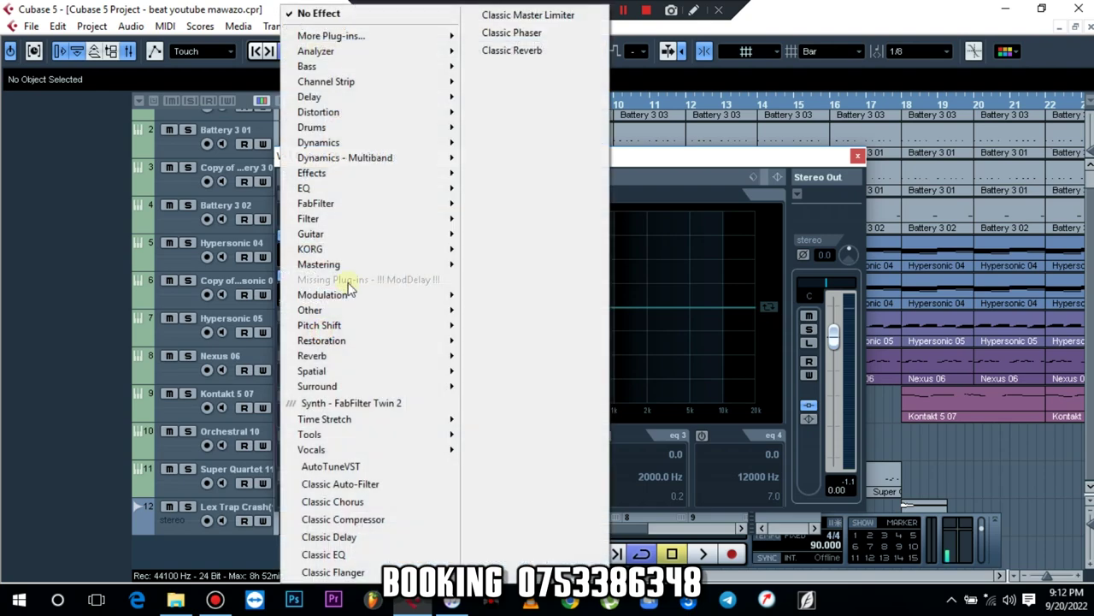
mouse_move(399, 141)
mouse_move(590, 10)
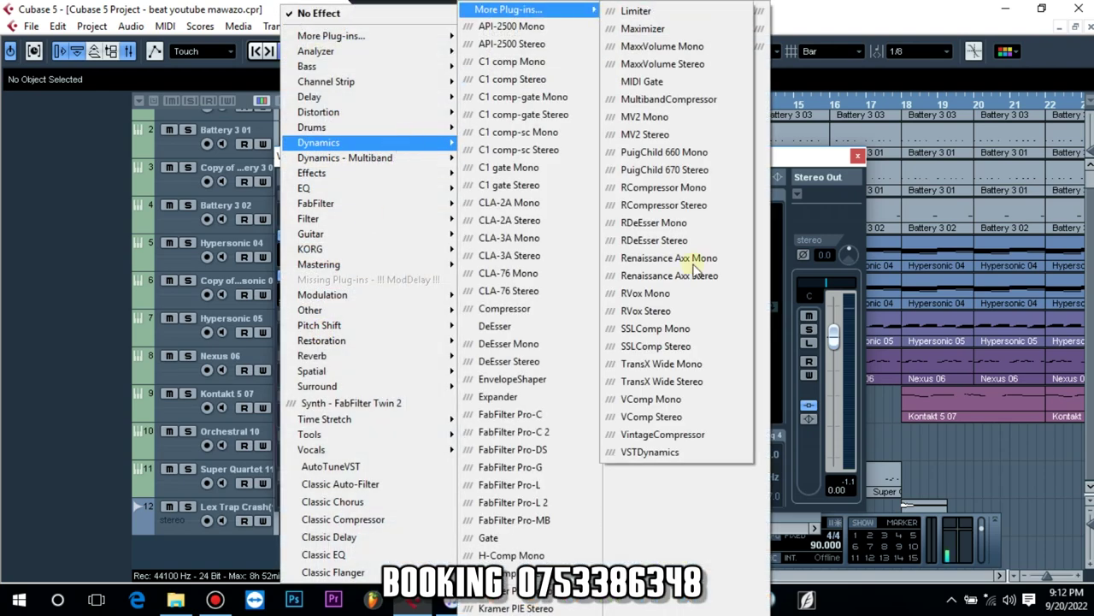
left_click(684, 345)
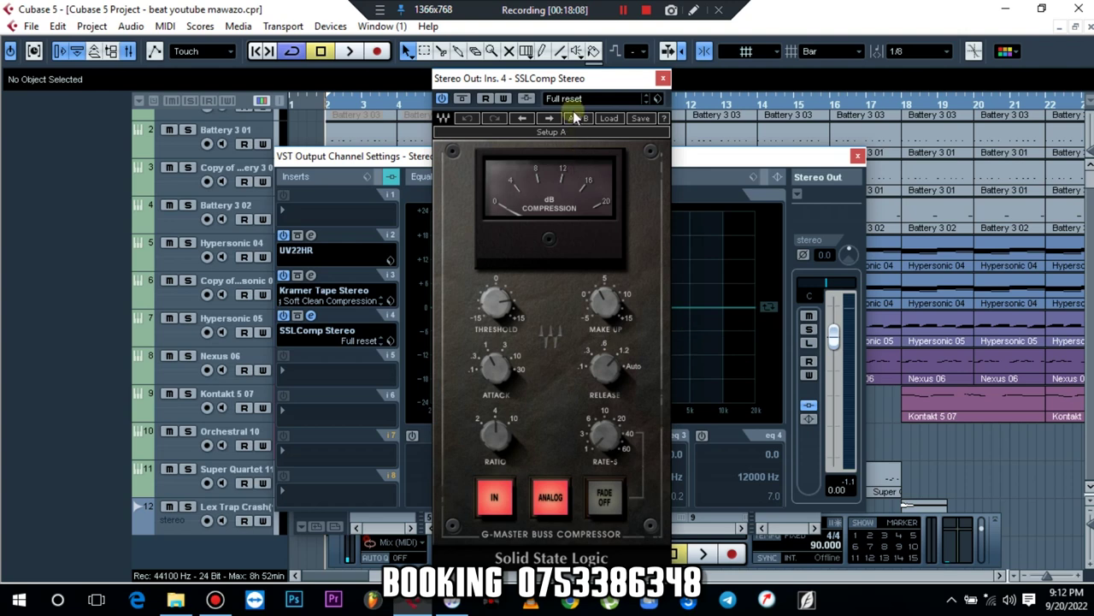
Step: Load the user preset izzy mastering in the SSLComp compressor and move its window clear of the channel's insert list
left_click_drag(590, 82, 586, 79)
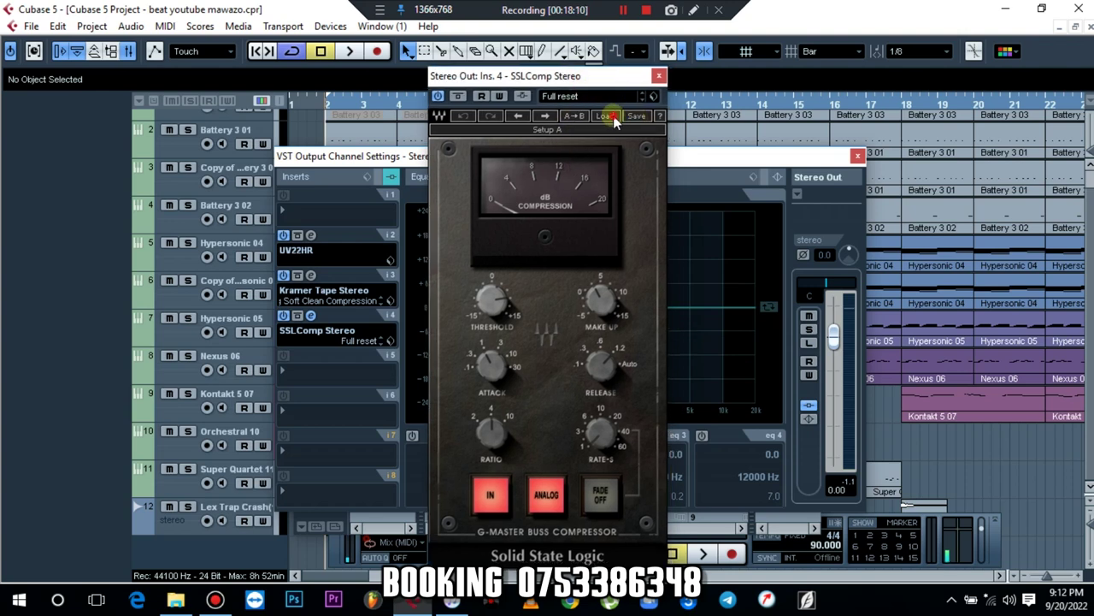
left_click(609, 116)
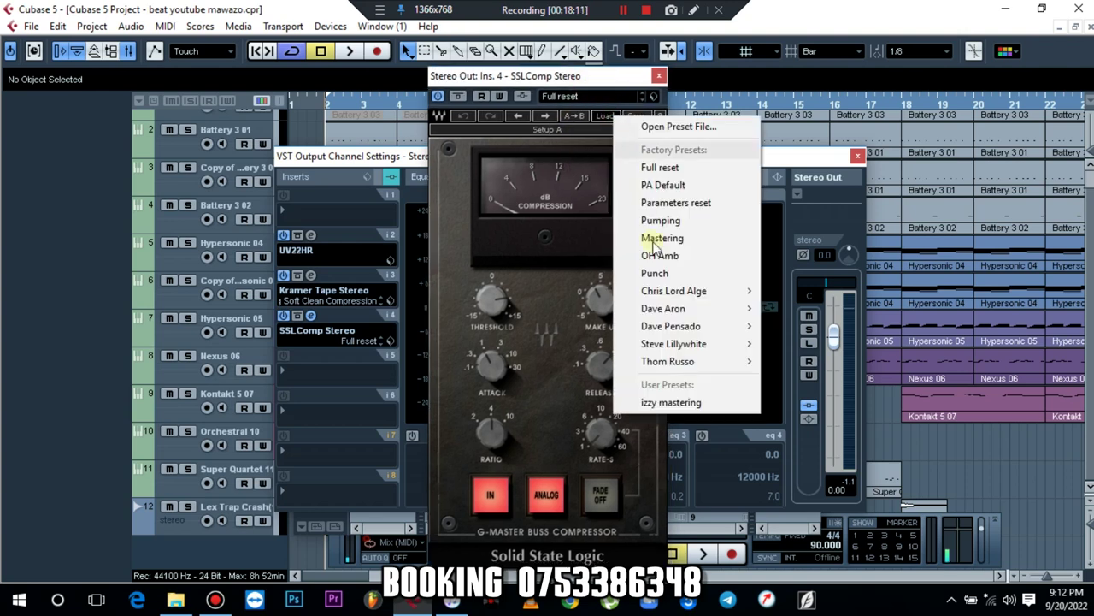
left_click(672, 403)
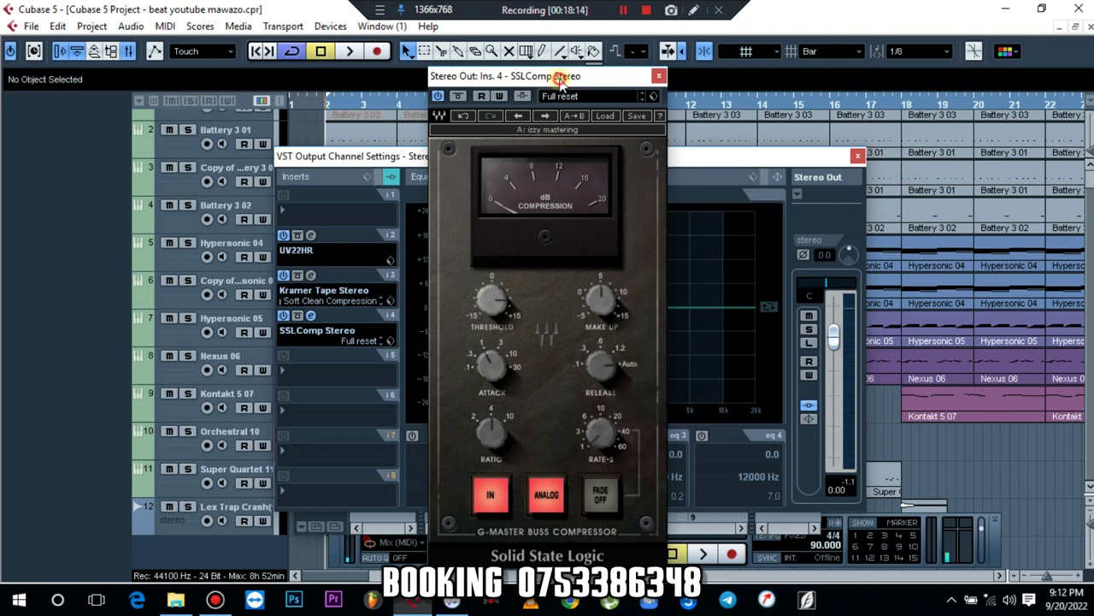
left_click_drag(560, 76, 750, 82)
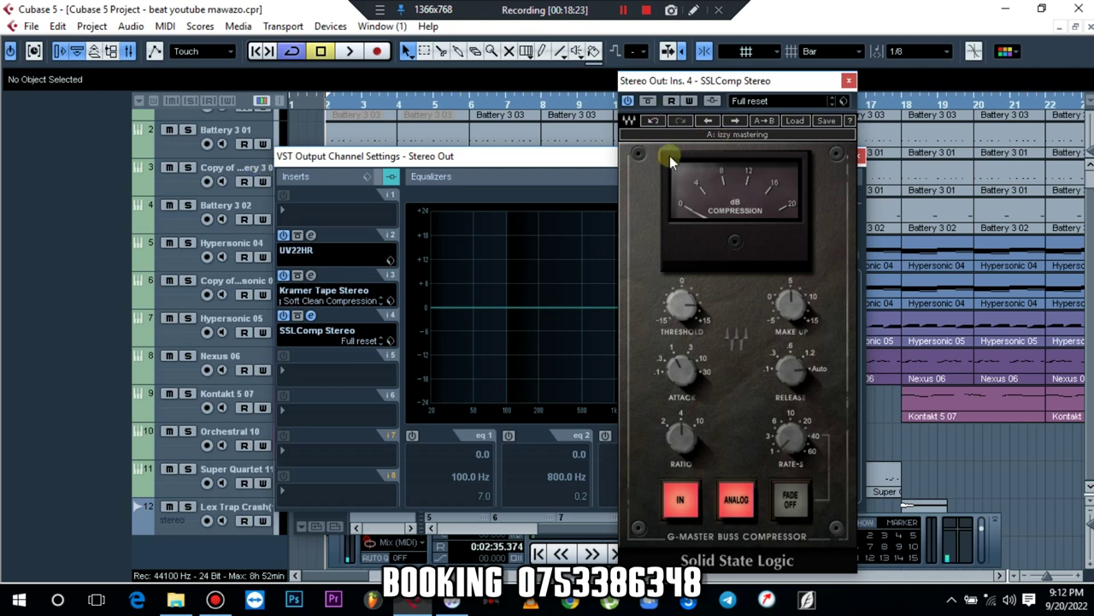
Step: Play the beat from bar 6 with SSLComp switched off, and again with it switched on, to compare the sound
left_click(629, 100)
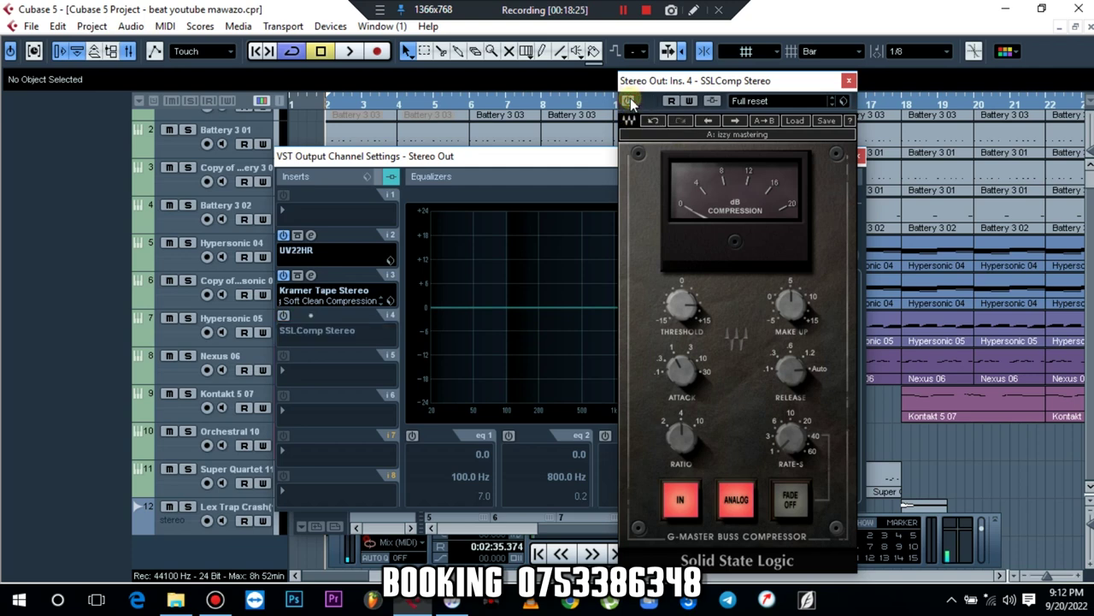
left_click(471, 104)
key("space")
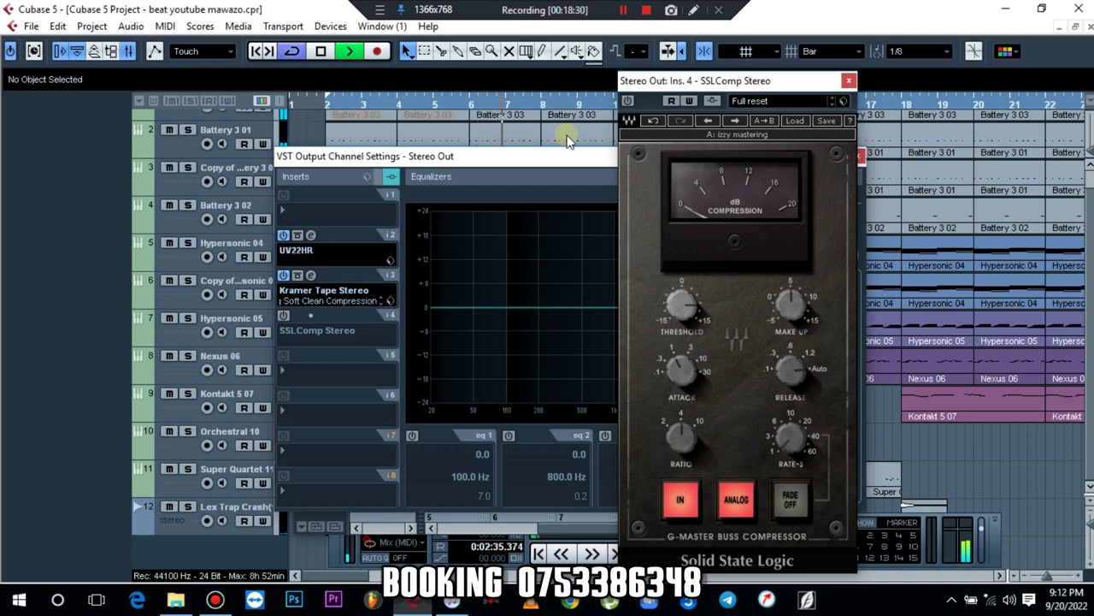
key("space")
left_click(628, 101)
key("space")
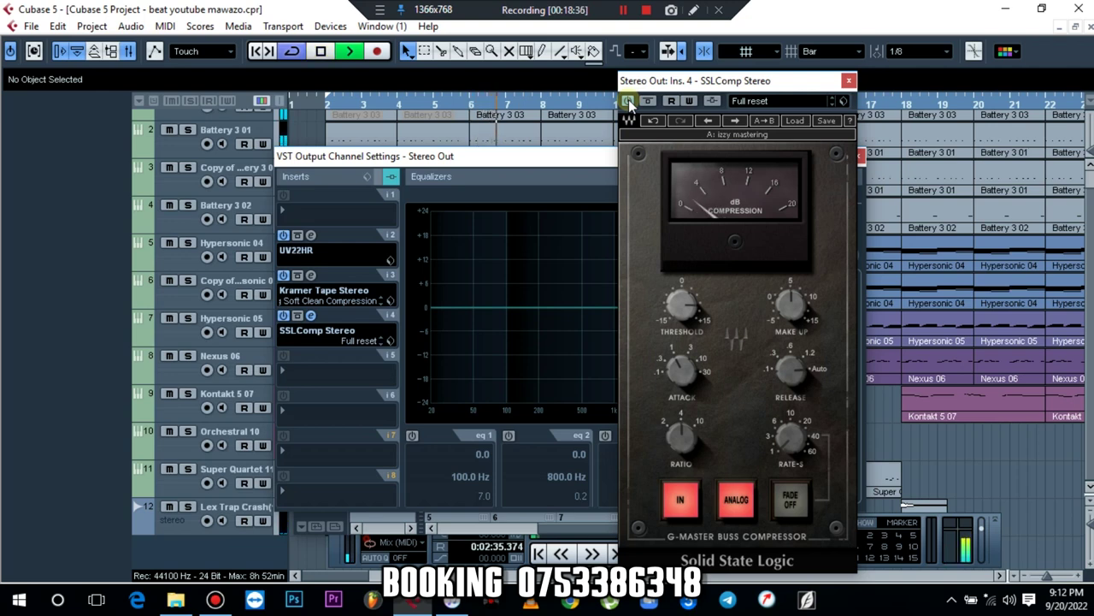
key("space")
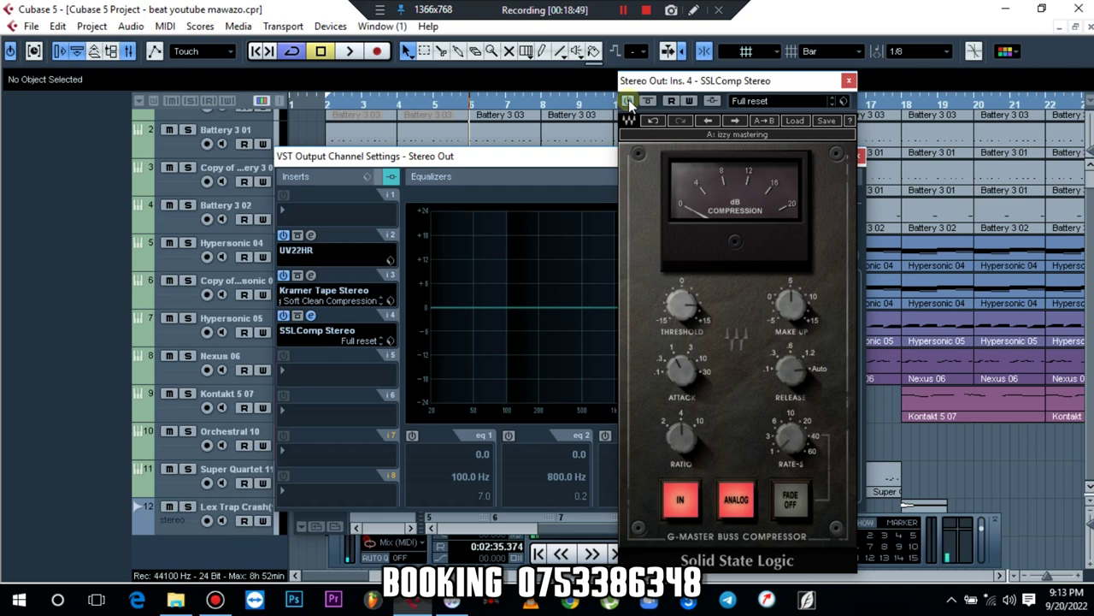
Step: Replay the beat while switching SSLComp off and back on for comparison, leave it on and stop playback
left_click(628, 100)
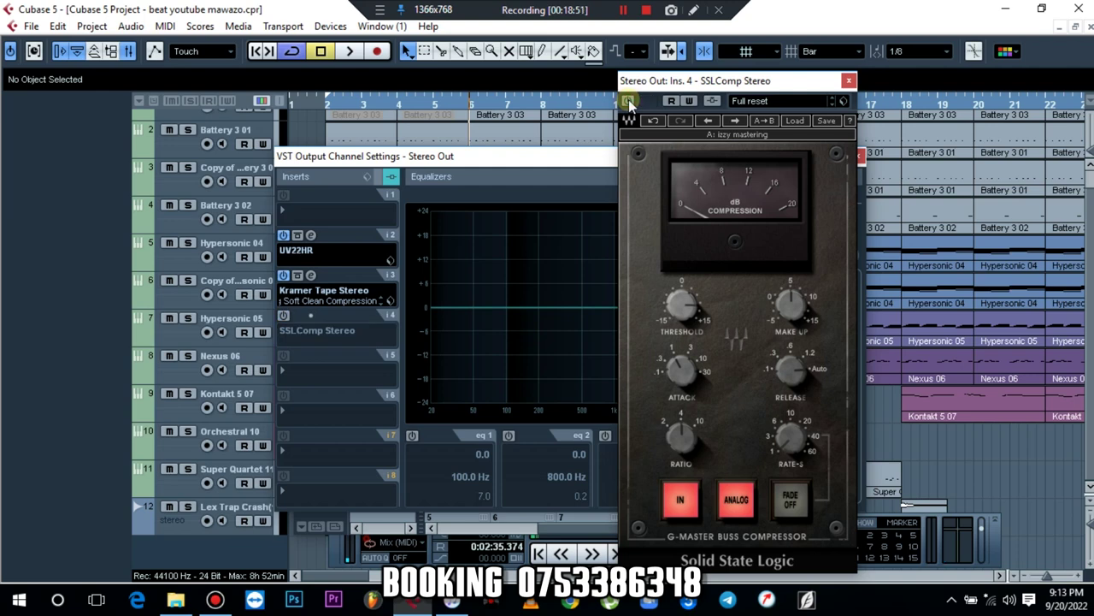
left_click(628, 100)
key("space")
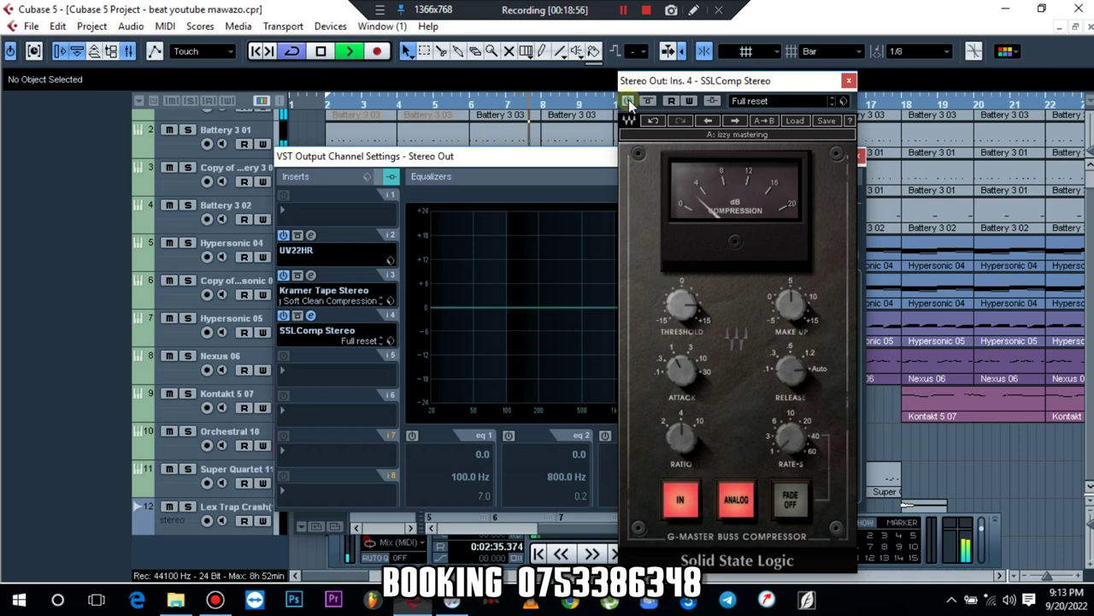
left_click(629, 100)
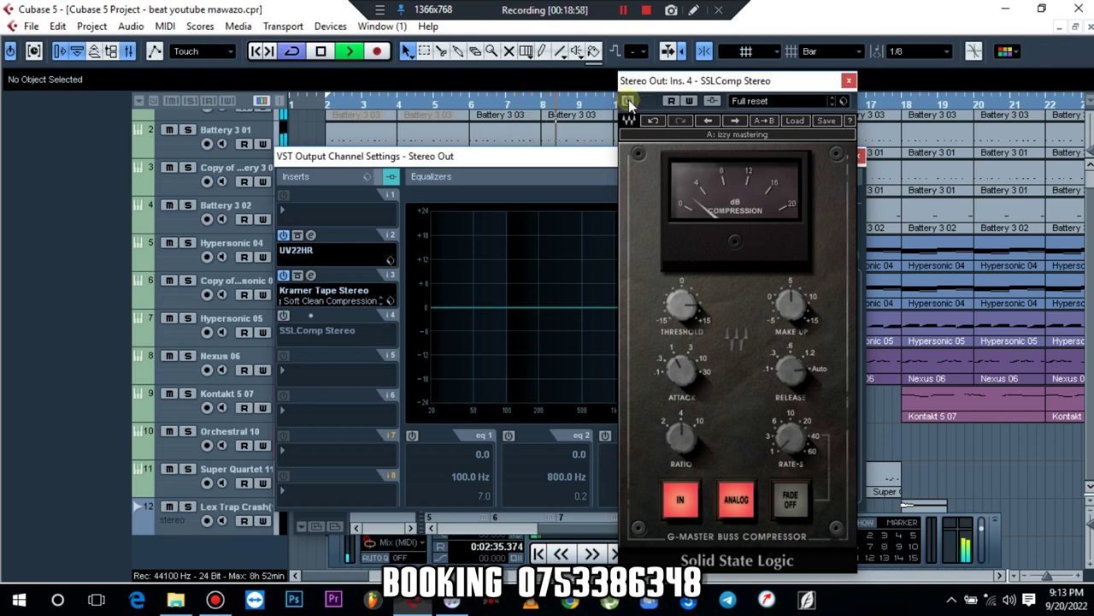
left_click(628, 100)
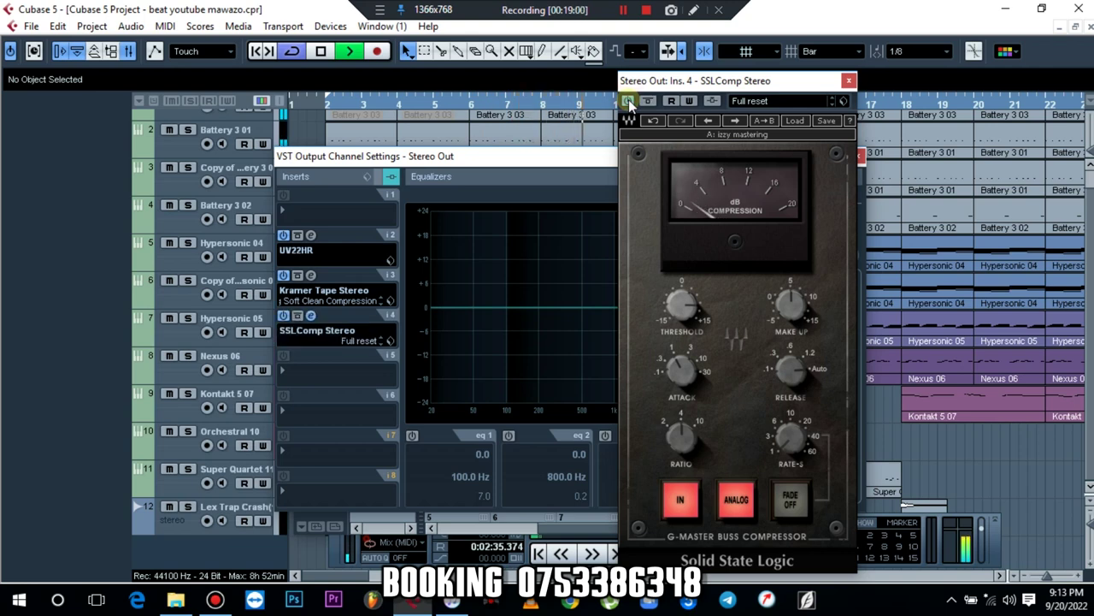
key("space")
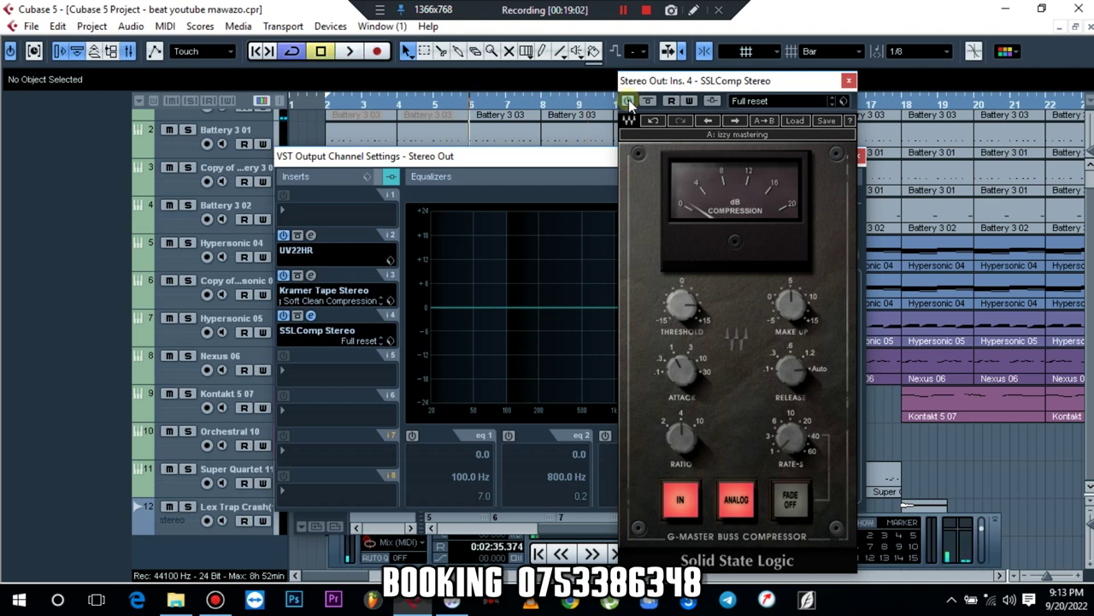